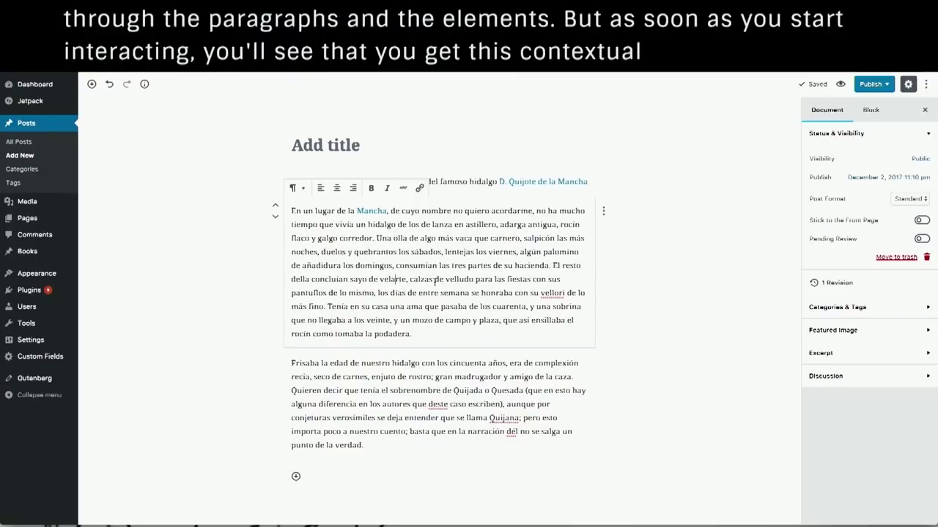
- Set the font size of the opening paragraph, "Que trata de la condición...", to 25
click(474, 293)
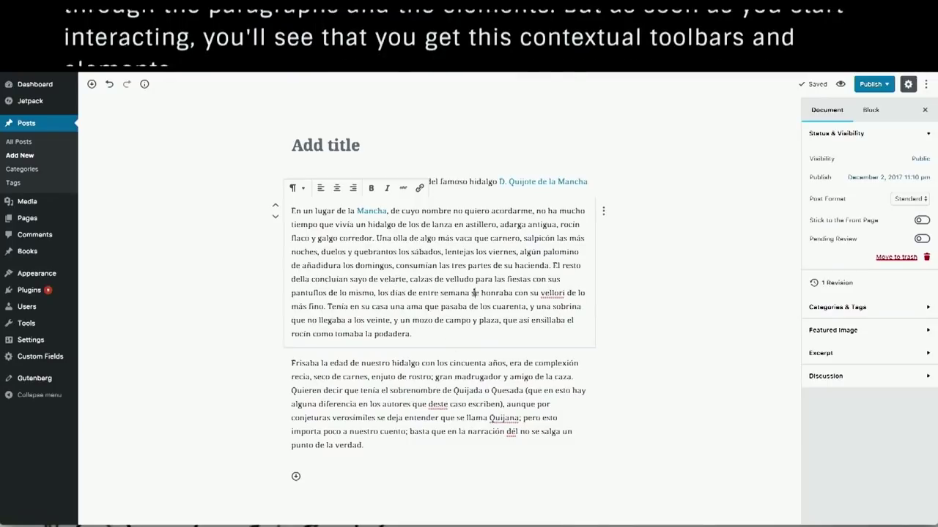
click(467, 182)
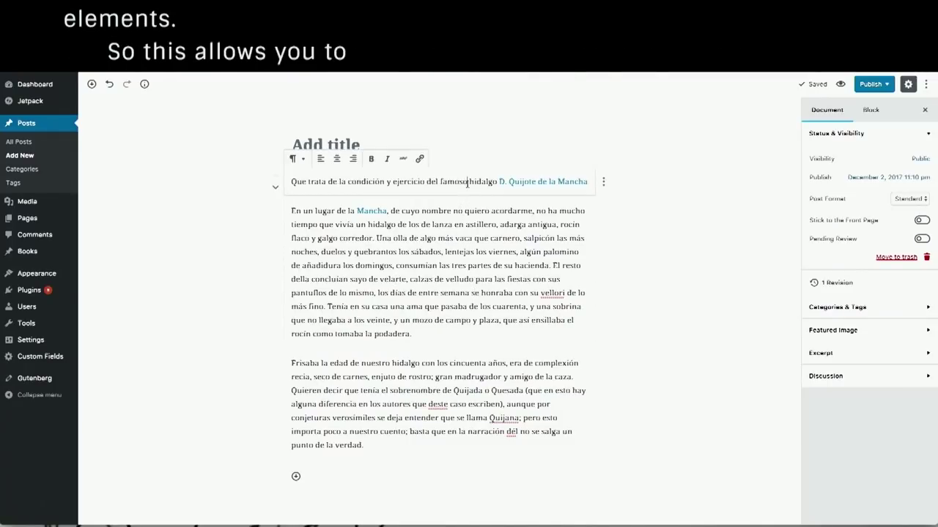
click(870, 111)
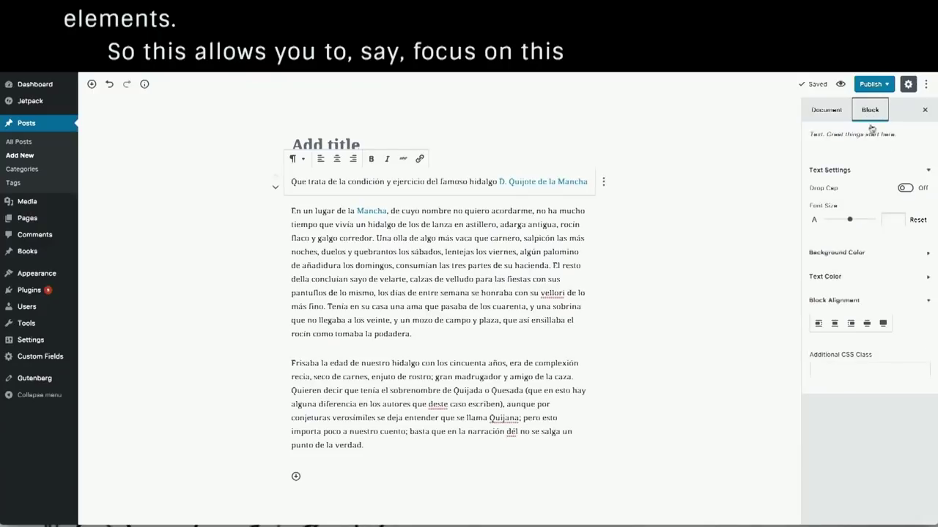
click(891, 220)
text(25)
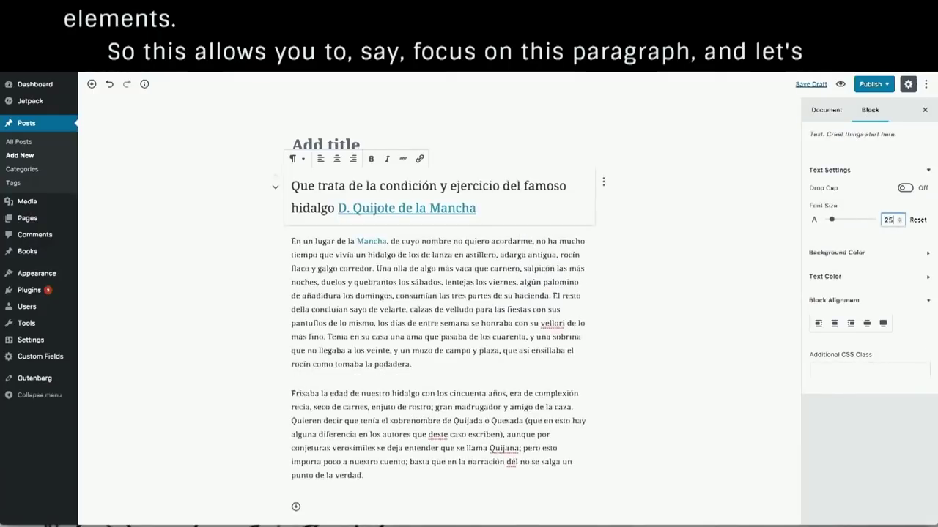
- Center the opening paragraph and italicize all of its text
click(337, 160)
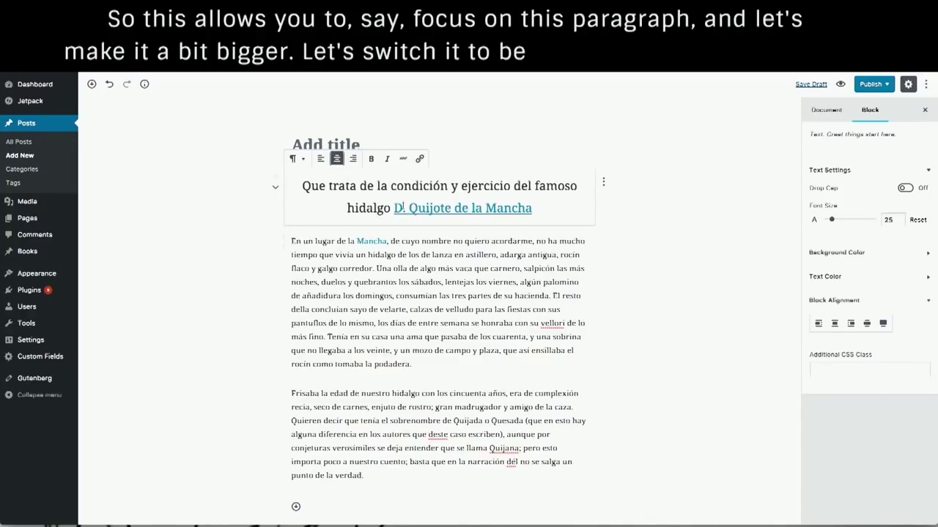
triple_click(447, 187)
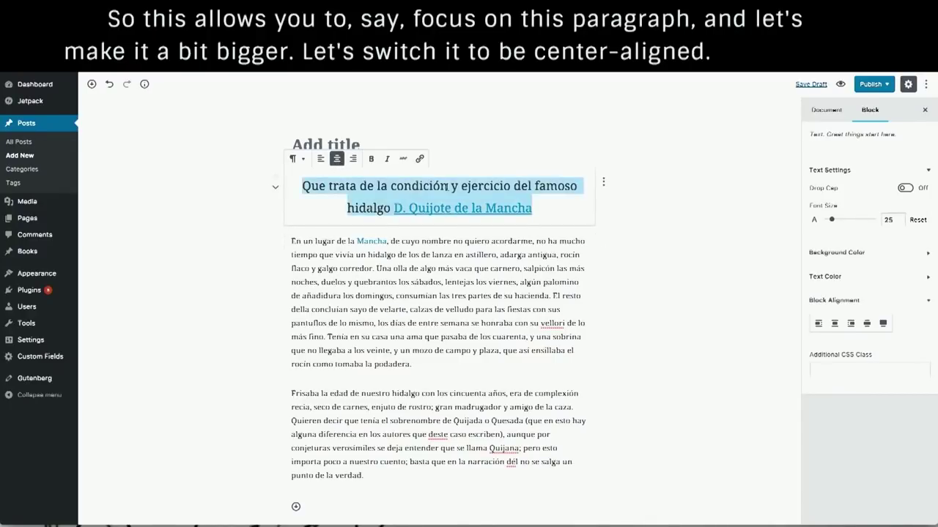
click(386, 158)
click(520, 269)
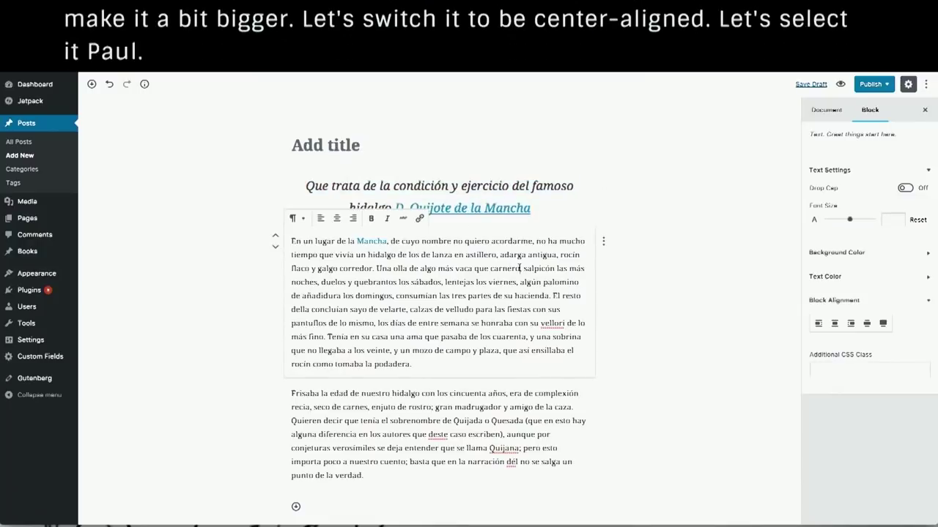
- Insert a Separator block between the opening paragraph and the "En un lugar de la Mancha" paragraph
click(242, 272)
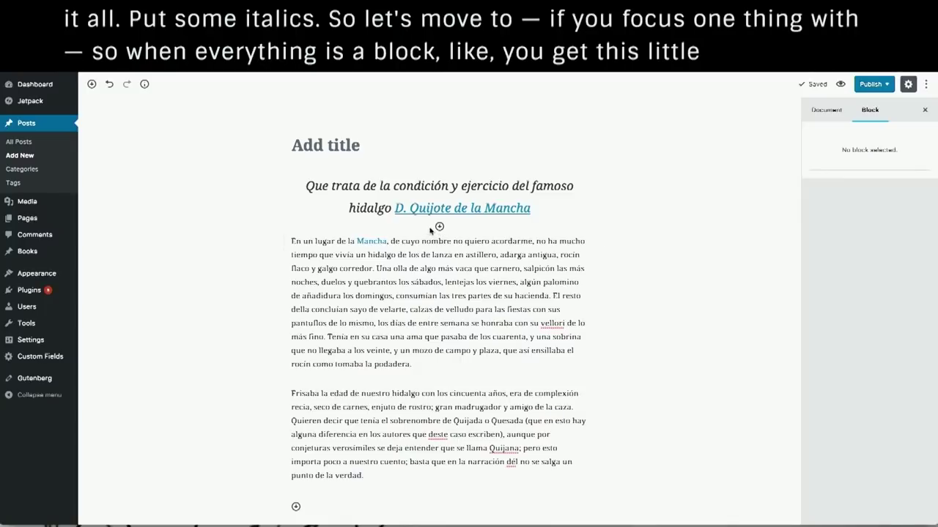
click(439, 228)
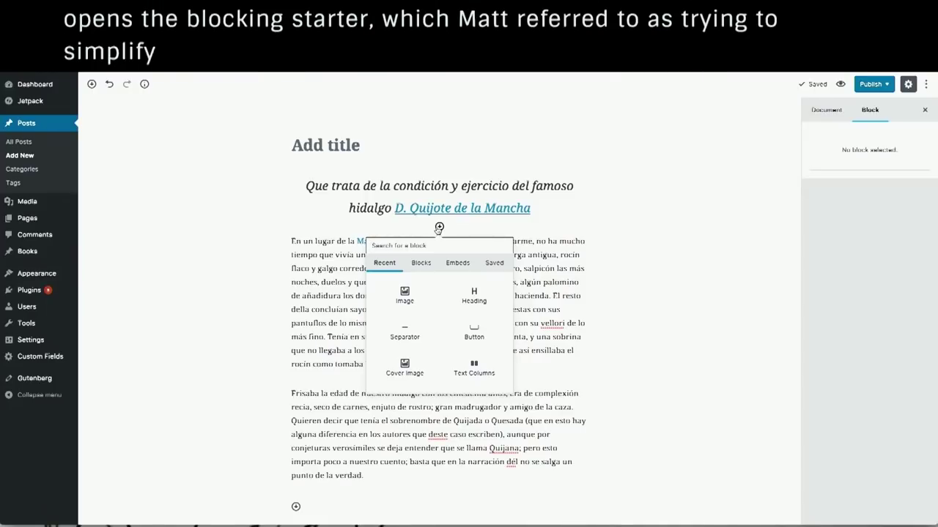
text(sep)
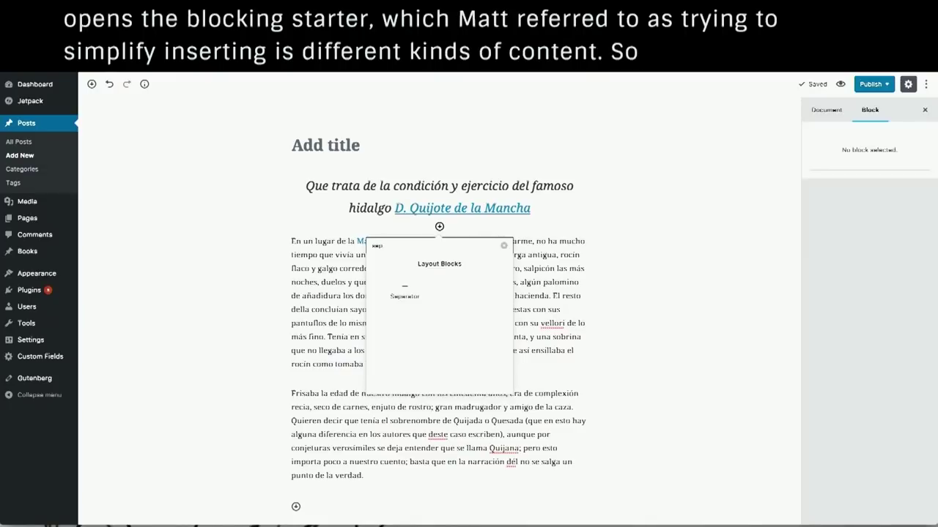
key(Tab)
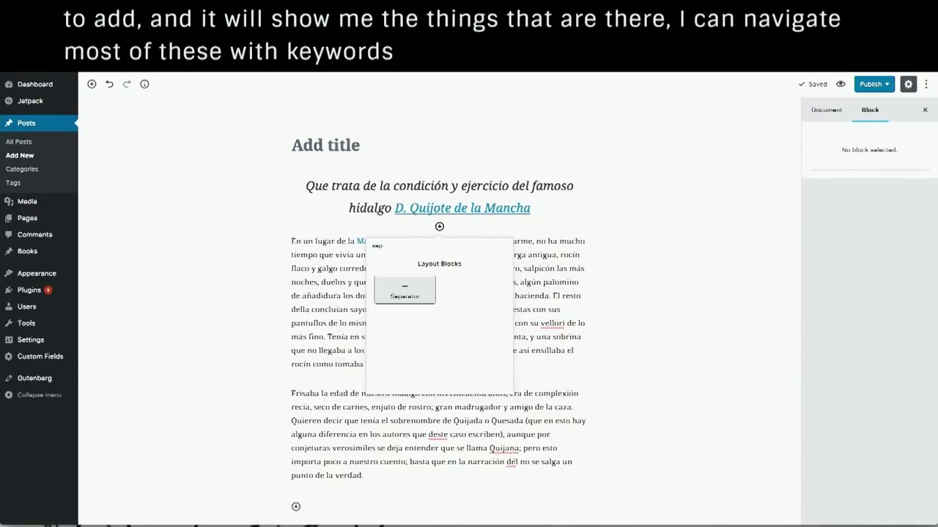
key(Return)
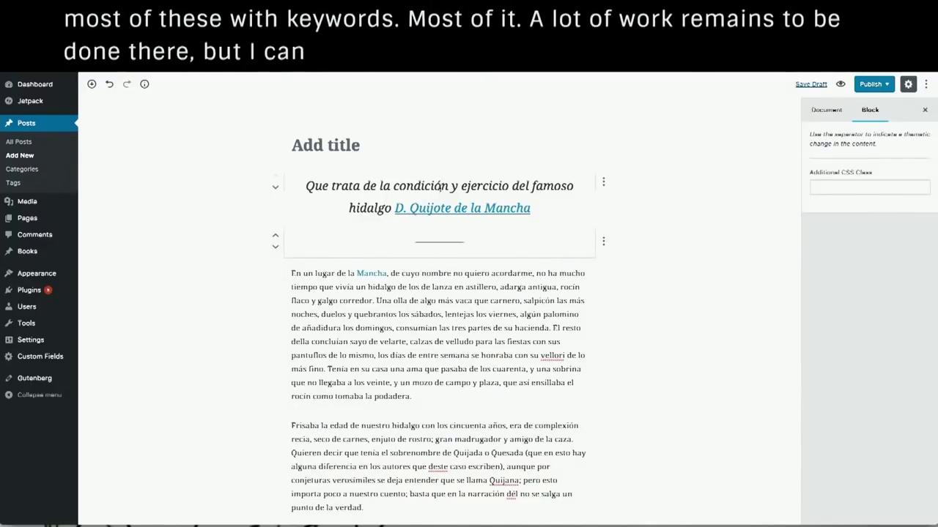
- Insert another Separator block above the italic opening paragraph
click(439, 169)
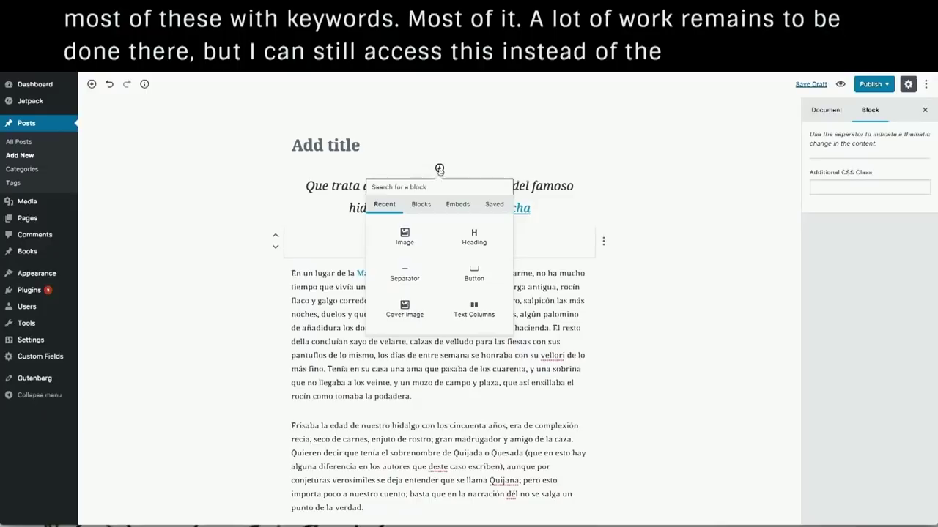
text(sep)
click(404, 232)
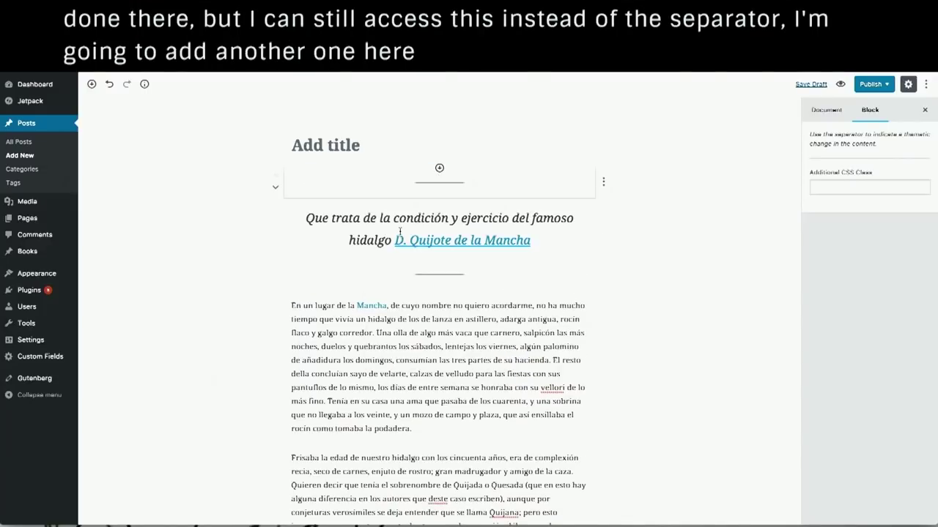
click(227, 354)
- Add an empty paragraph after the one ending "rocín como tomaba la podadera" and briefly view the block inserter
scroll(227, 355, down, 1)
click(414, 343)
key(Return)
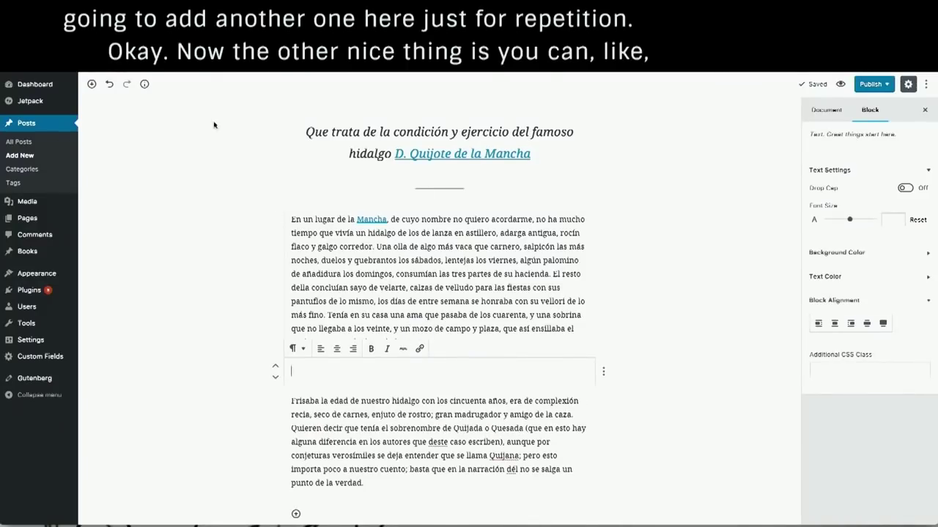
click(92, 84)
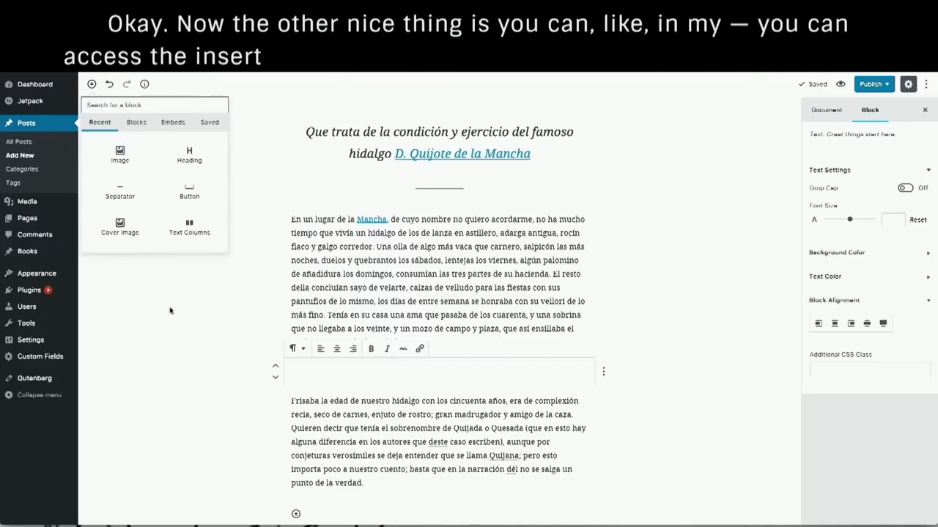
click(219, 278)
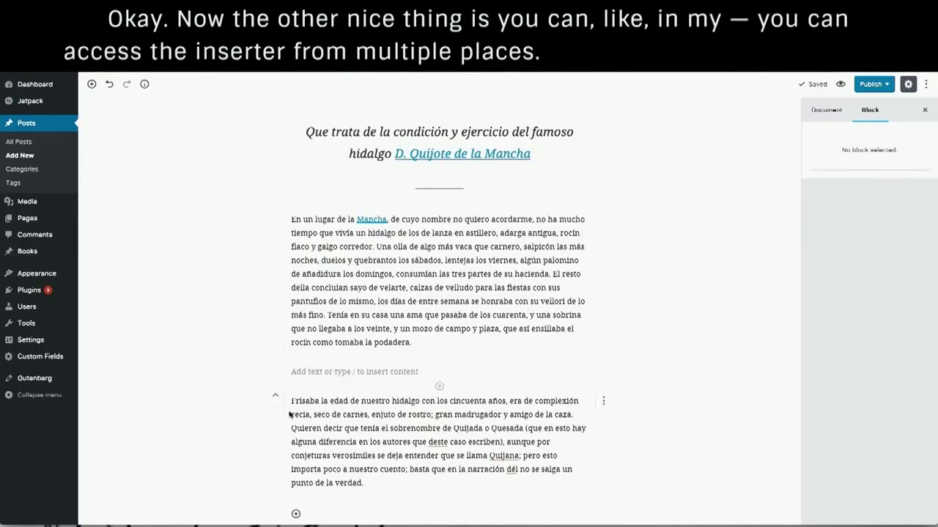
- Turn the empty paragraph into an Image block using the slash command
click(296, 372)
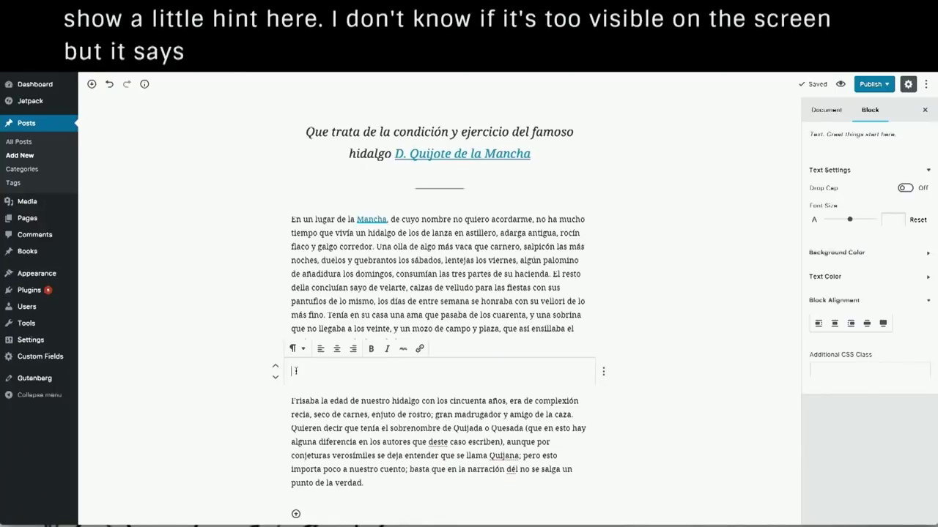
text(/)
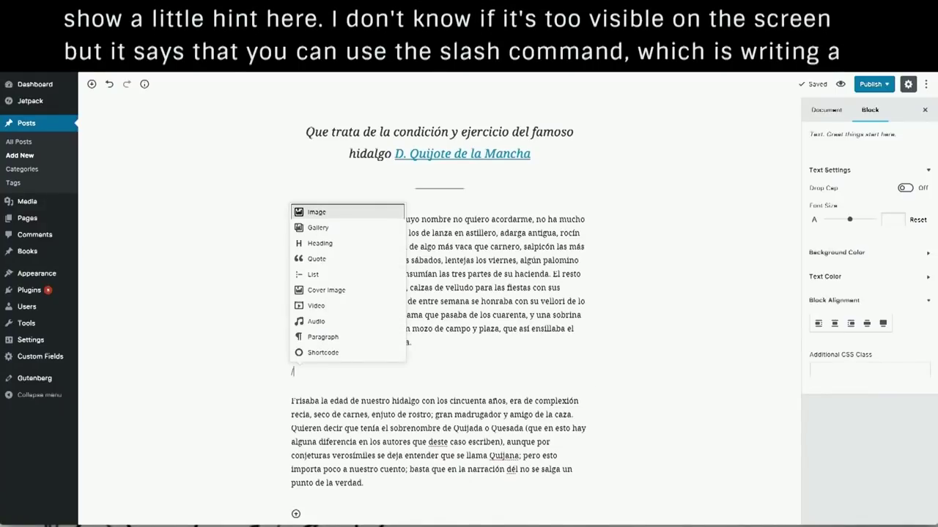
key(Return)
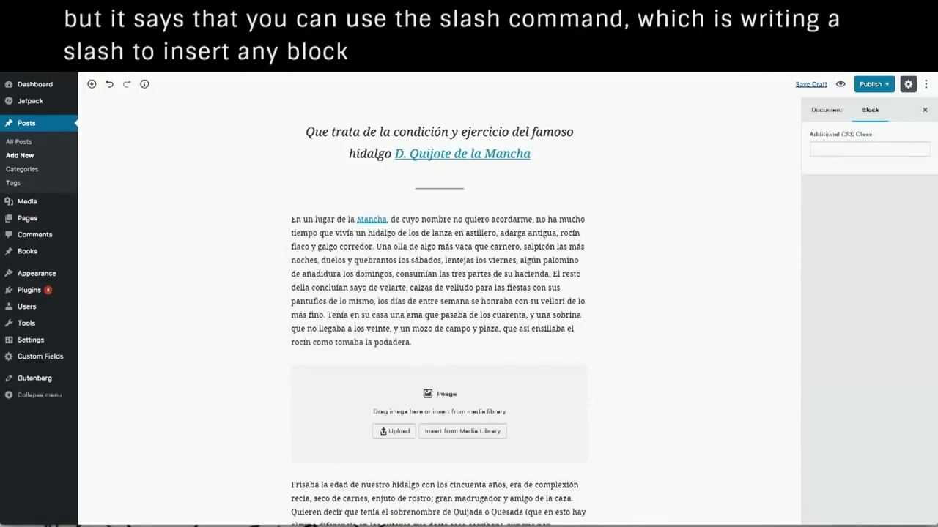
- Fill the Image block with don-quixote.jpg from the downloaded files and deselect the block
scroll(440, 293, down, 2)
mouse_move(702, 505)
click(666, 504)
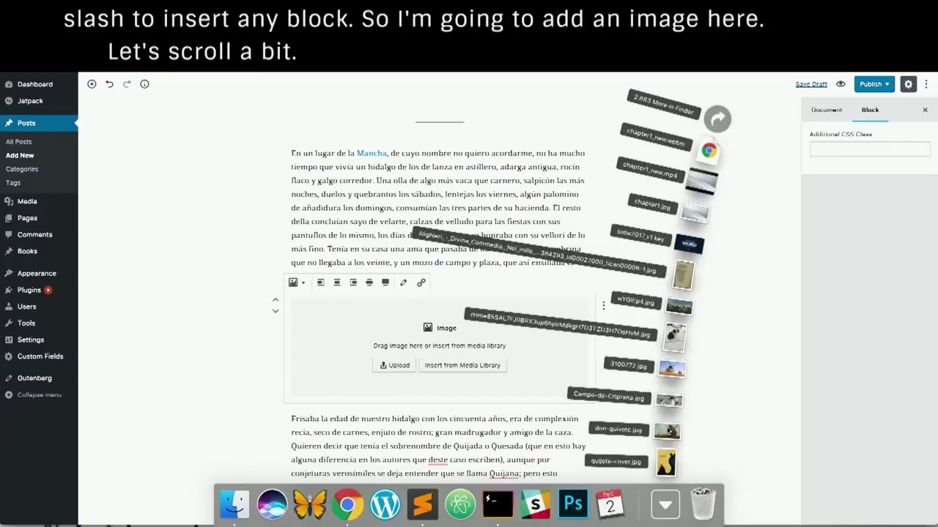
drag(666, 436, 375, 332)
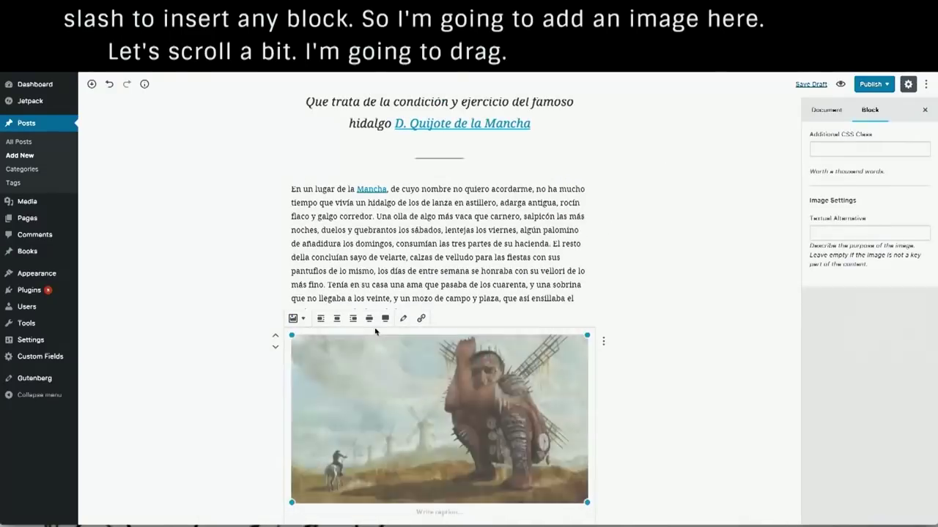
scroll(183, 266, down, 5)
click(225, 293)
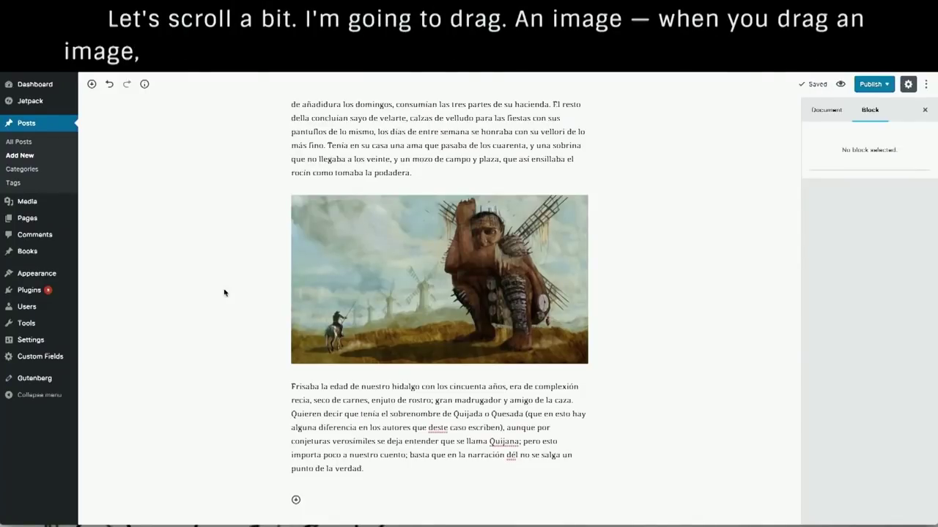
- Add a Cover Image block after the final paragraph with the slash command
scroll(224, 293, up, 4)
scroll(224, 293, down, 4)
scroll(224, 293, down, 1)
click(372, 455)
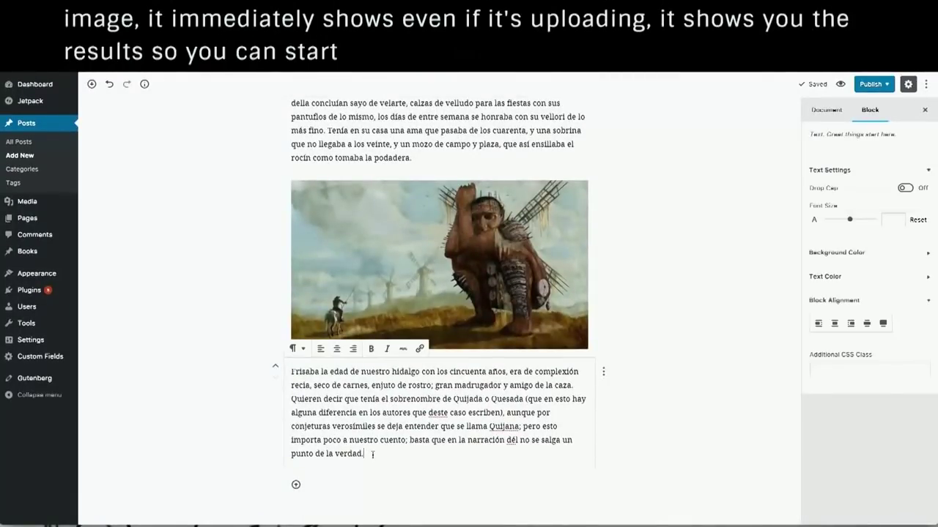
key(Return)
text(/)
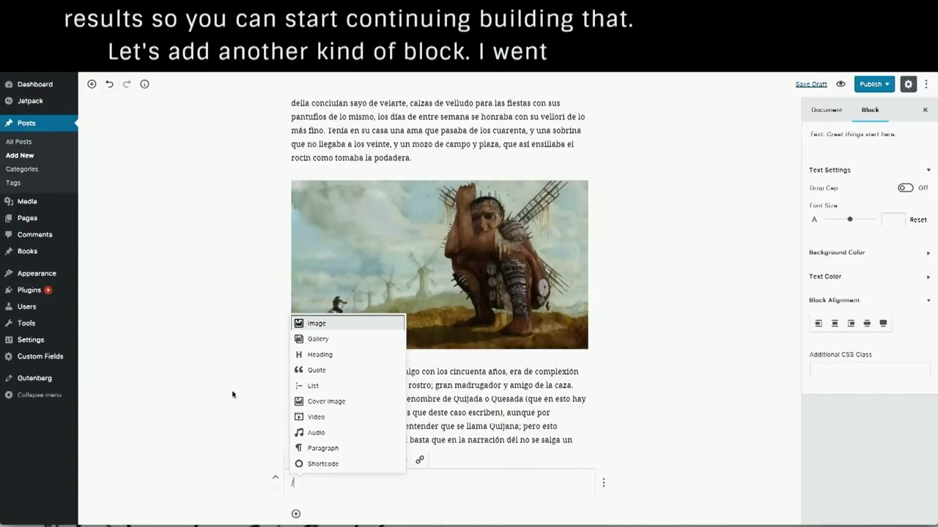
text(cover)
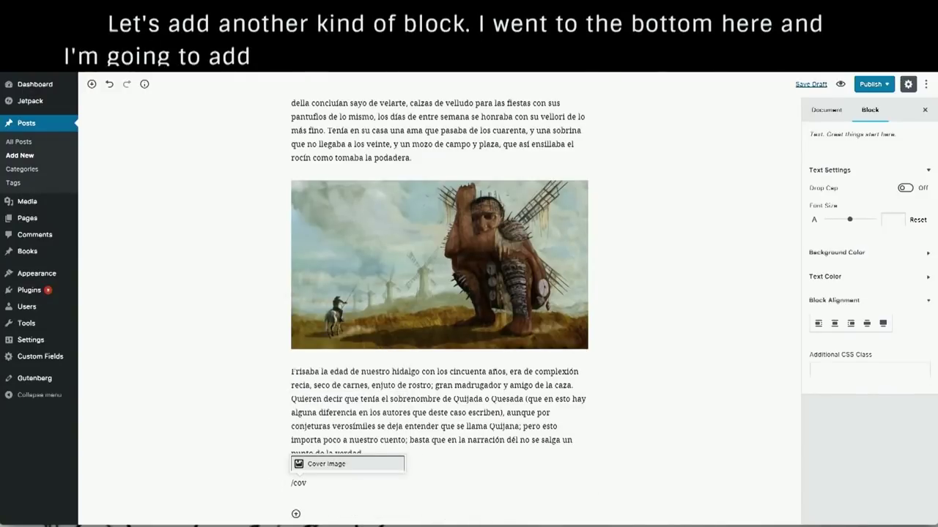
key(Return)
scroll(246, 331, down, 1)
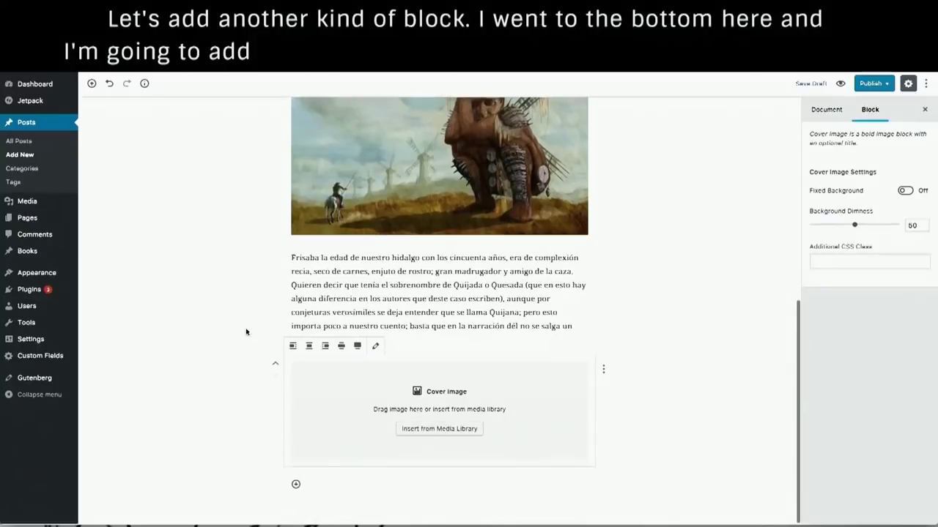
- Set the cover image to the windmill picture Campo-de-Criptana.jpg from the media library
click(439, 436)
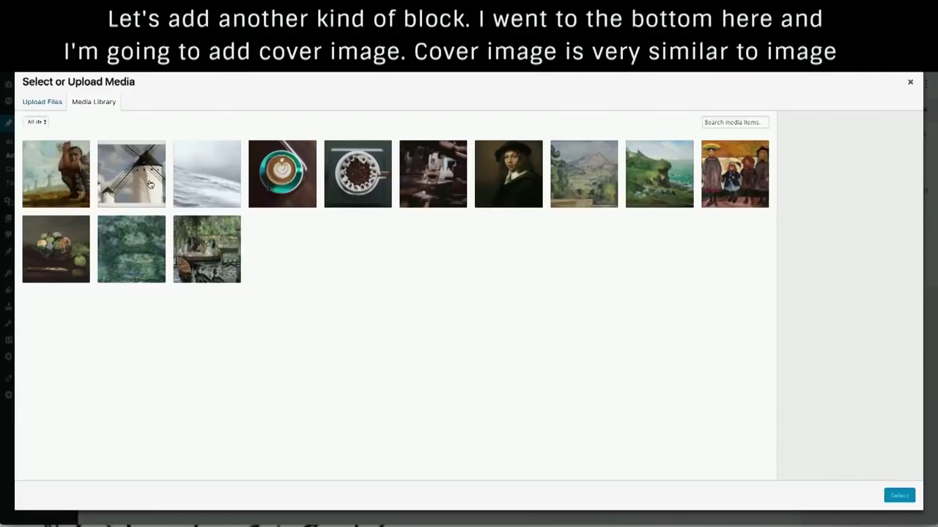
click(150, 185)
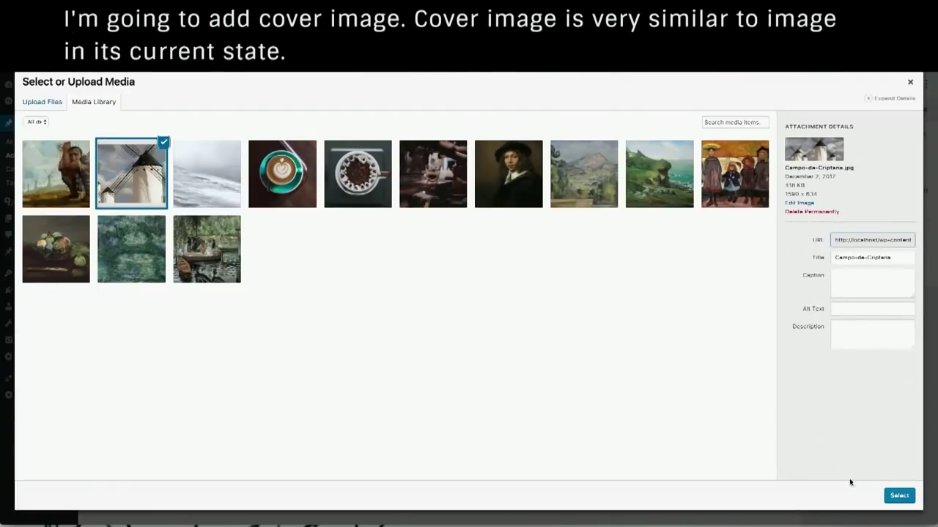
click(899, 496)
- Write "¡Gigantes, Sancho!" as the text on the cover image
scroll(207, 352, down, 2)
click(440, 357)
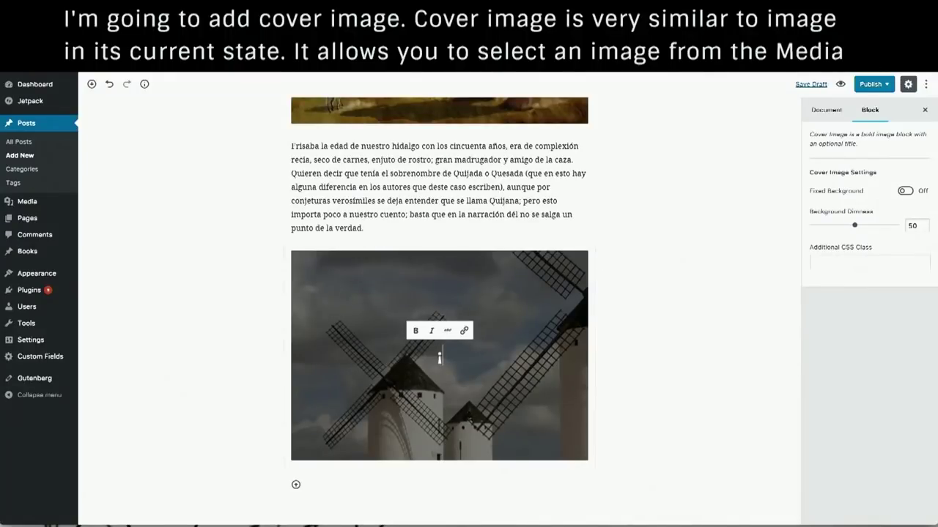
text(¡Gig)
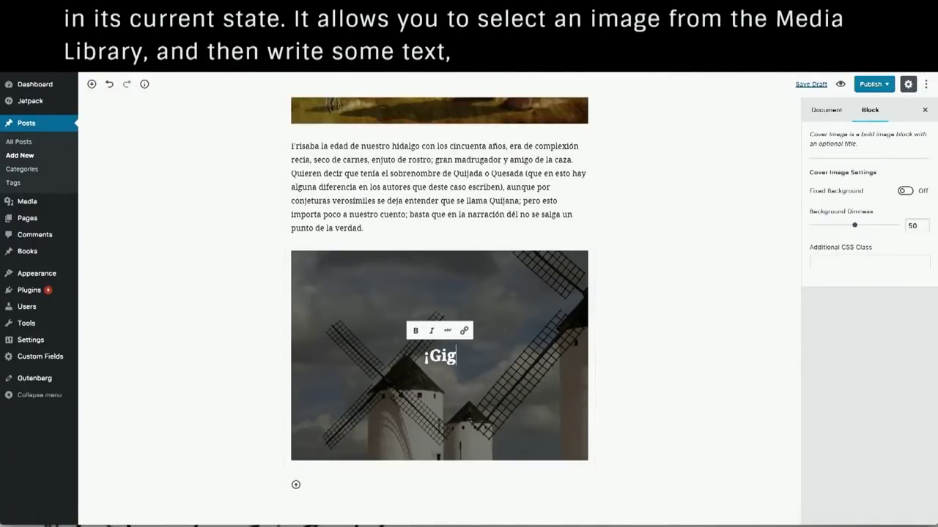
text(antes, Sancho!)
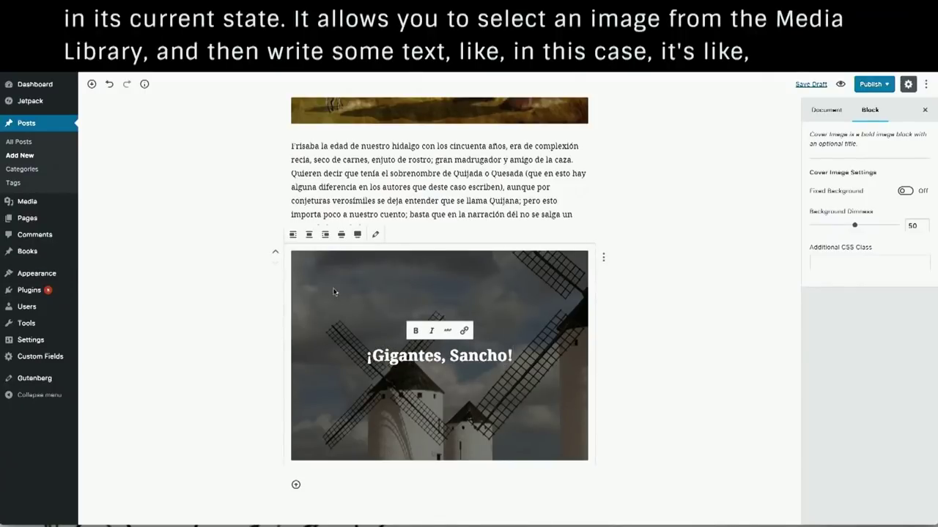
- Make the cover image full width and review the post layout
click(357, 235)
click(180, 195)
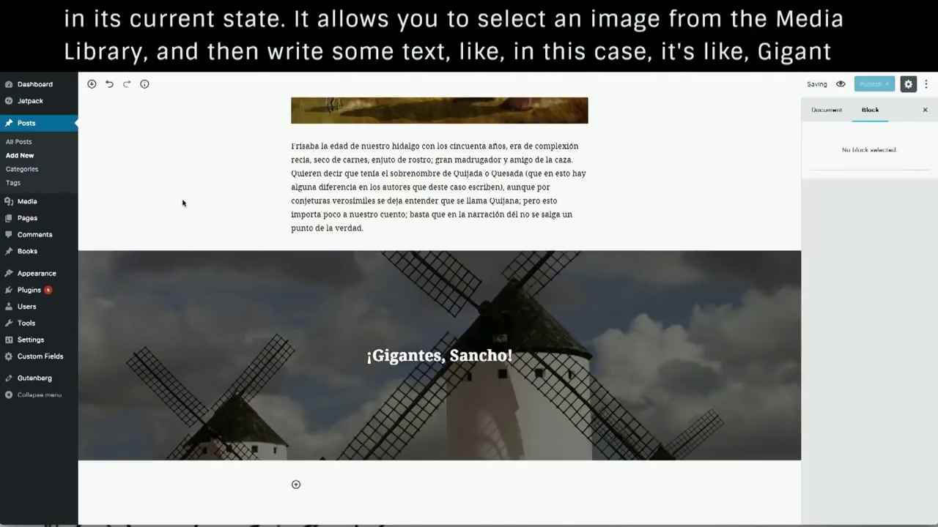
scroll(609, 321, up, 5)
scroll(608, 321, up, 3)
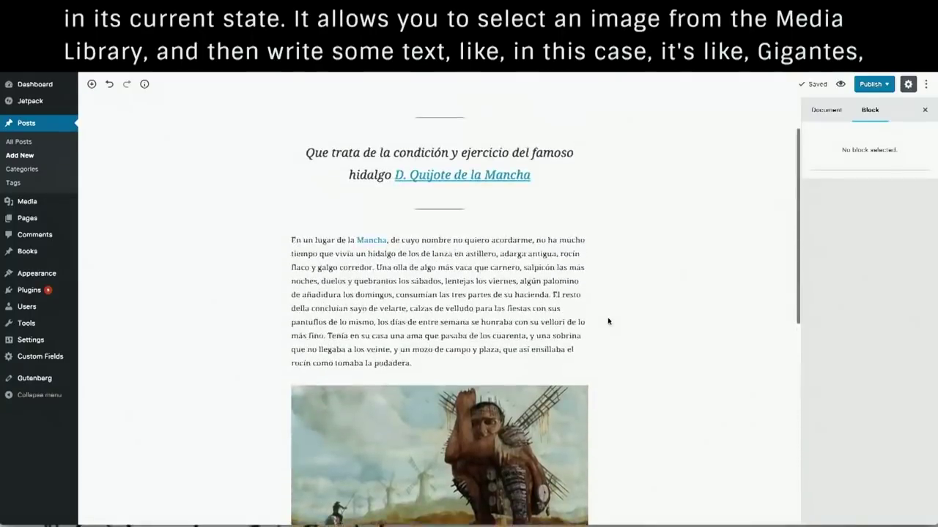
scroll(608, 321, down, 4)
scroll(608, 321, down, 5)
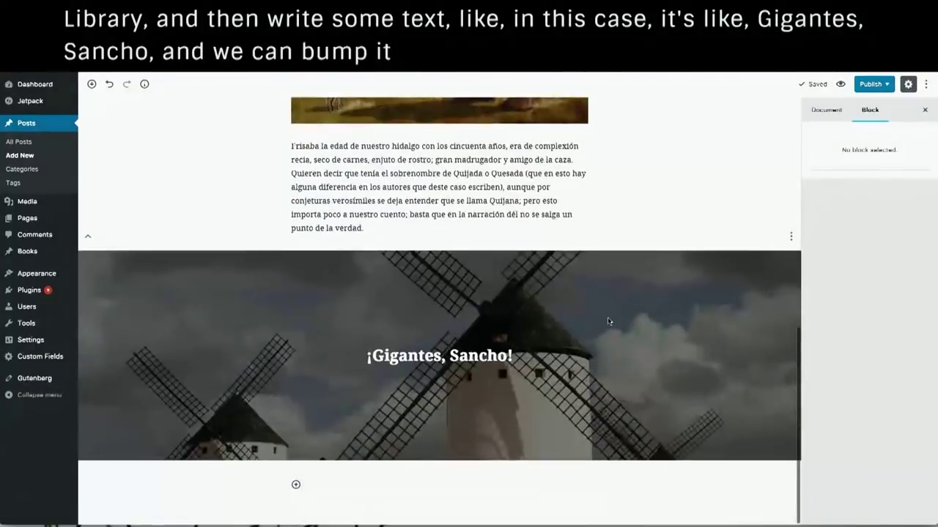
- Add a Text Columns block below the windmill cover image
click(296, 484)
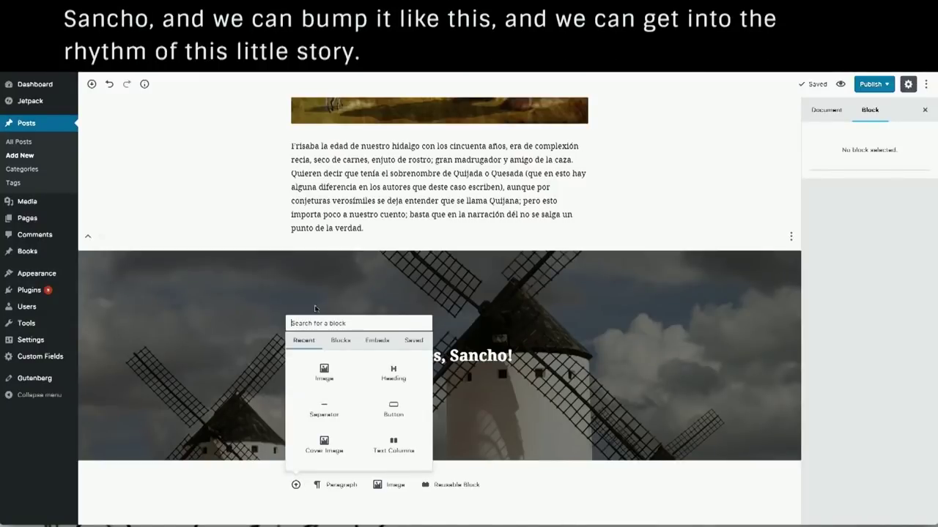
text(colum)
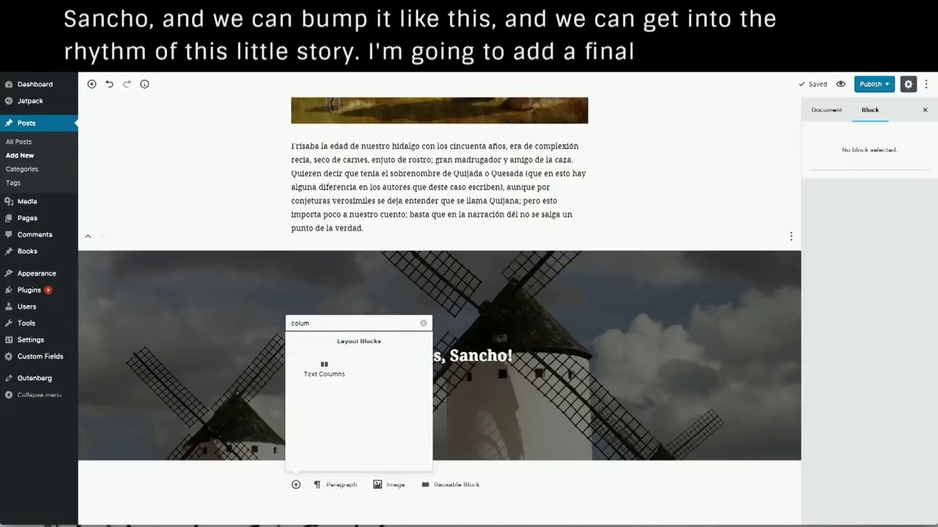
key(Down)
key(Return)
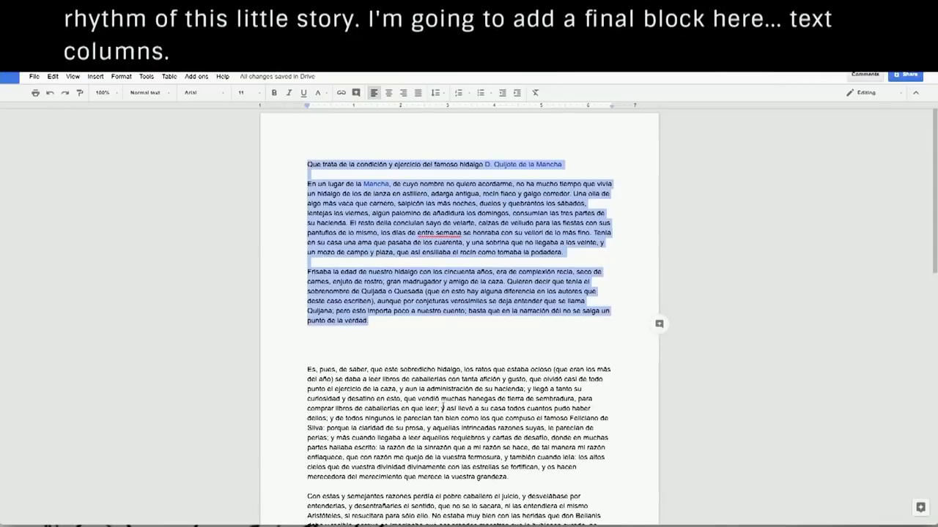
- Copy the paragraph starting "Es, pues, de saber" from the Google Docs document into the first text column of the post
click(296, 379)
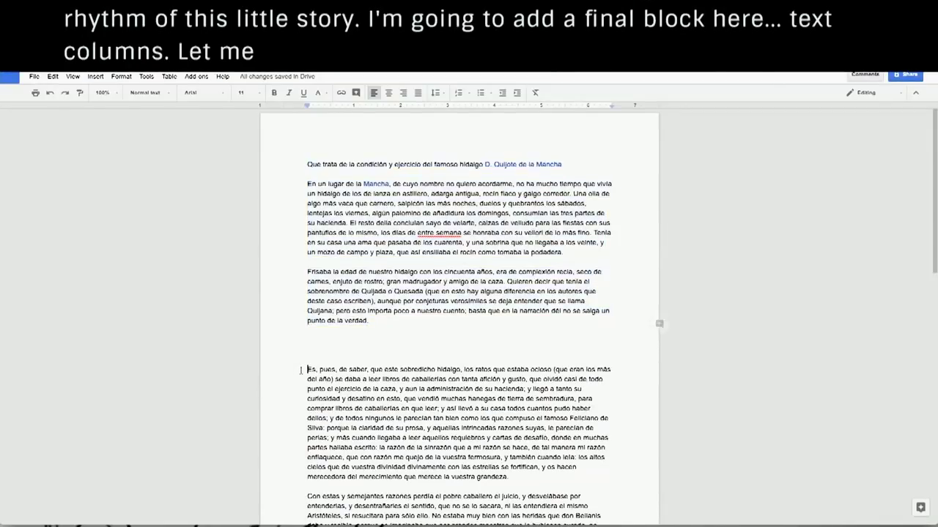
shift+click(511, 477)
key(super+Tab)
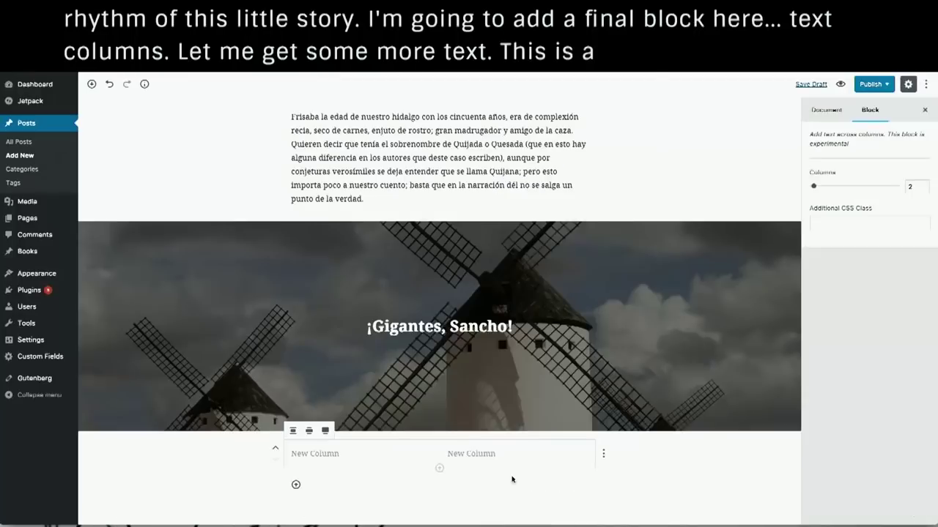
click(358, 452)
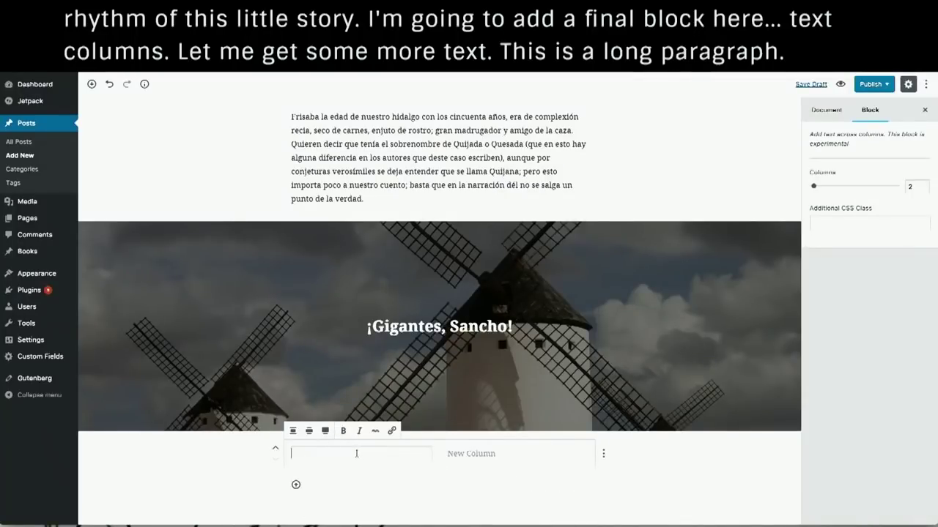
key(ctrl+v)
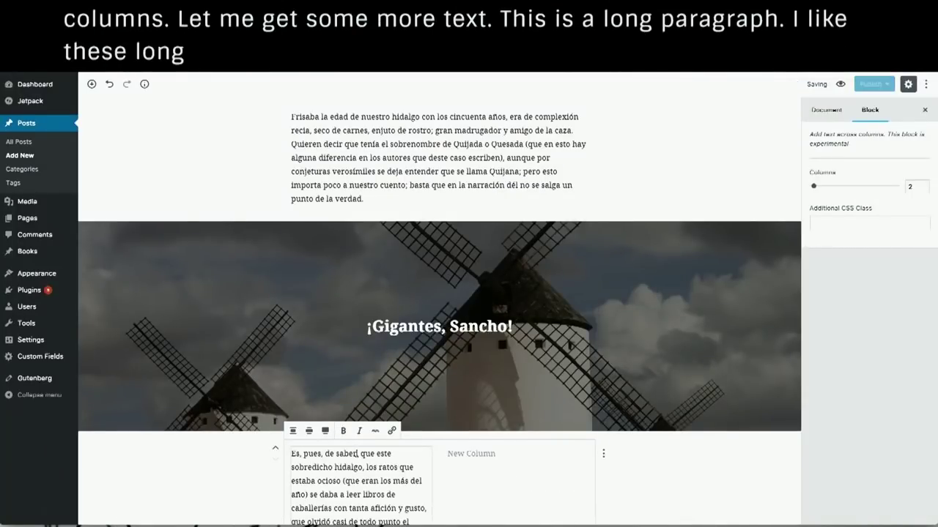
scroll(415, 434, down, 2)
- Copy the paragraph starting "Con estas y semejantes razones" from the Google Docs document into the second text column
key(super+Tab)
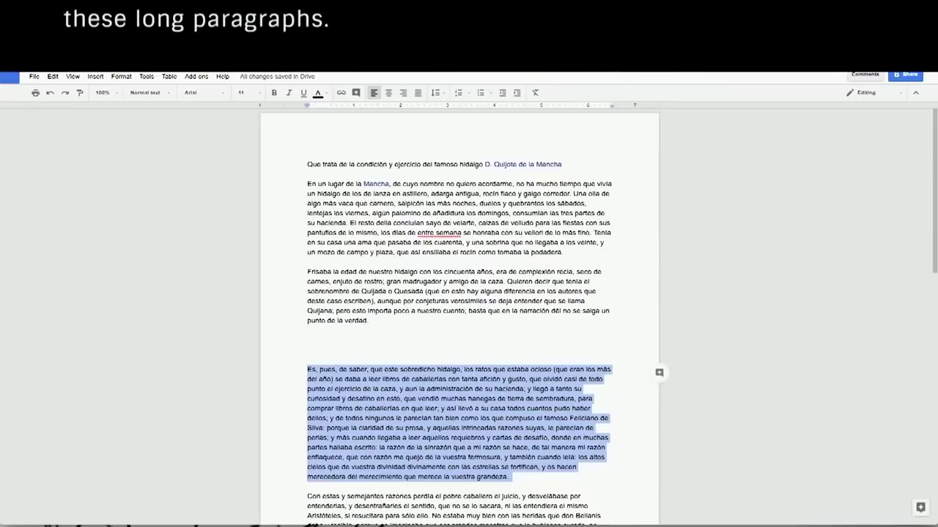
scroll(395, 476, down, 3)
scroll(396, 477, down, 3)
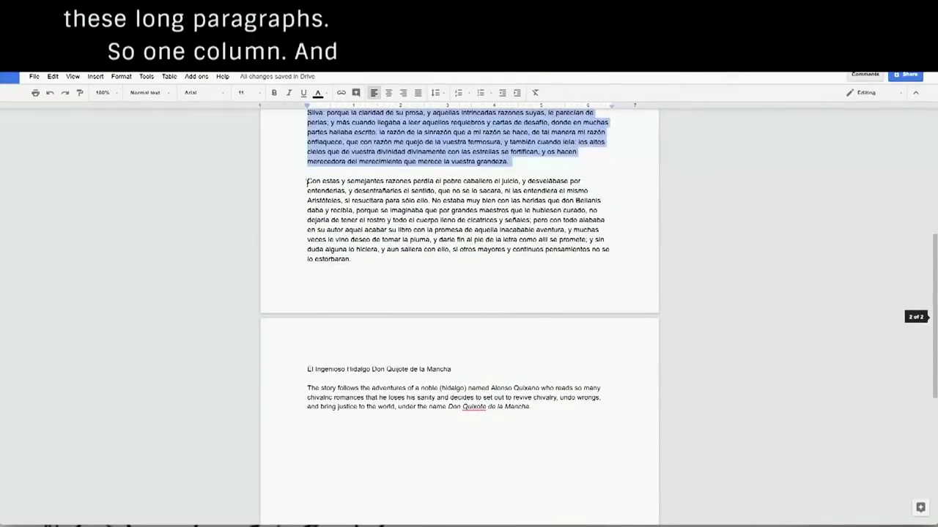
key(Right)
shift+click(356, 258)
key(ctrl+c)
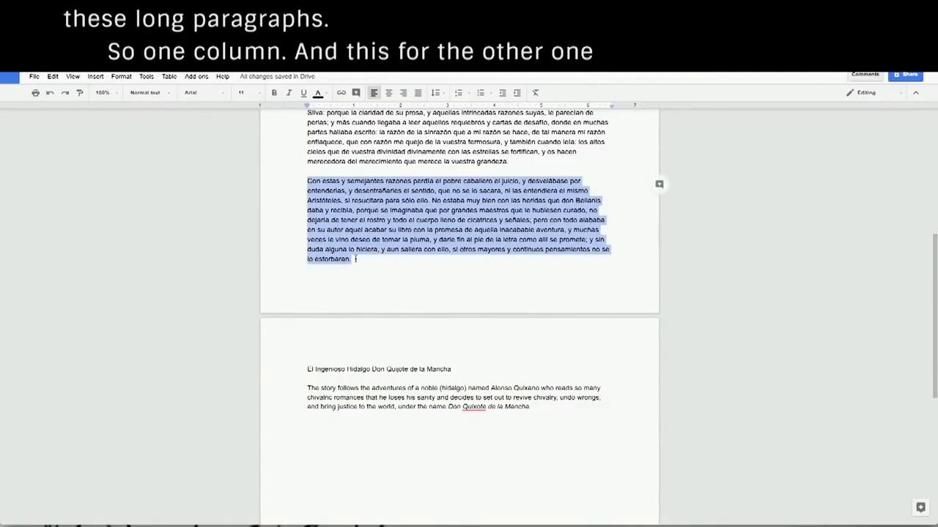
key(super+Tab)
key(ctrl+v)
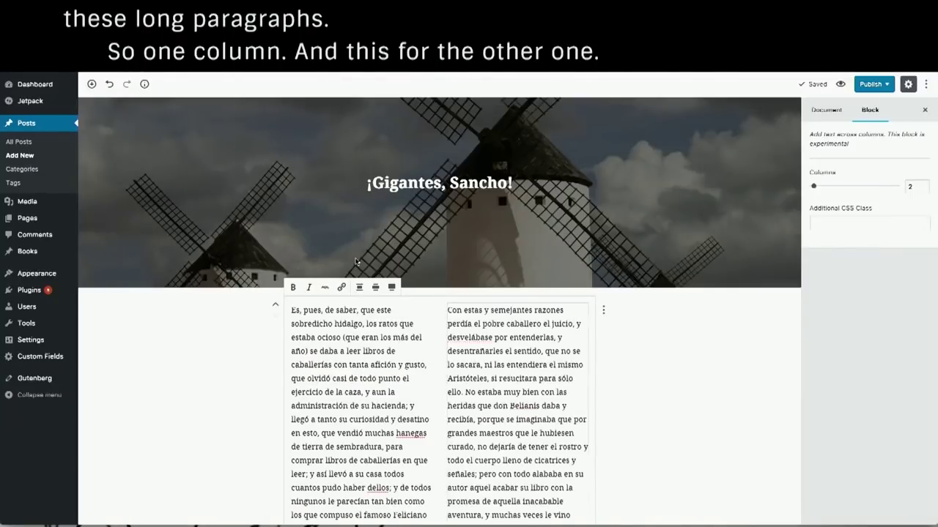
- Set the Text Columns block to wide width and check how it looks under the cover image
click(216, 366)
scroll(215, 366, down, 3)
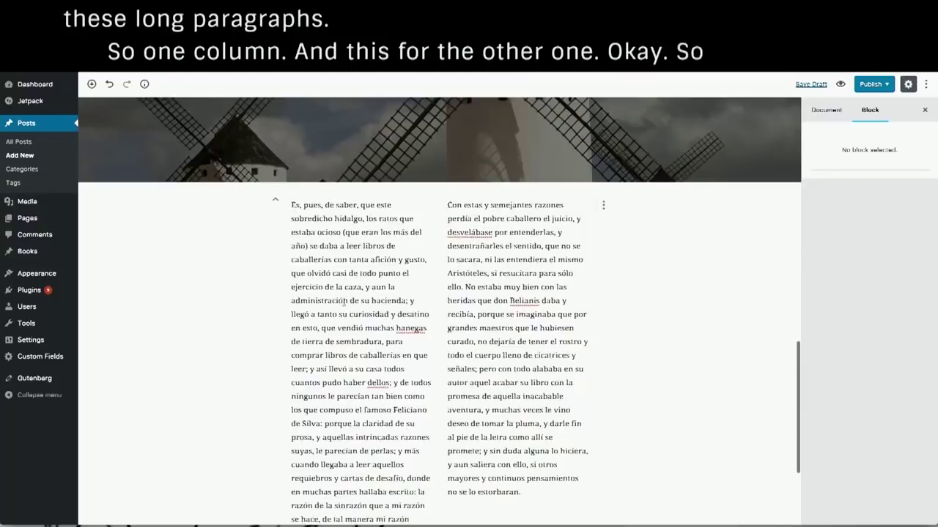
click(342, 301)
scroll(342, 301, down, 2)
click(309, 107)
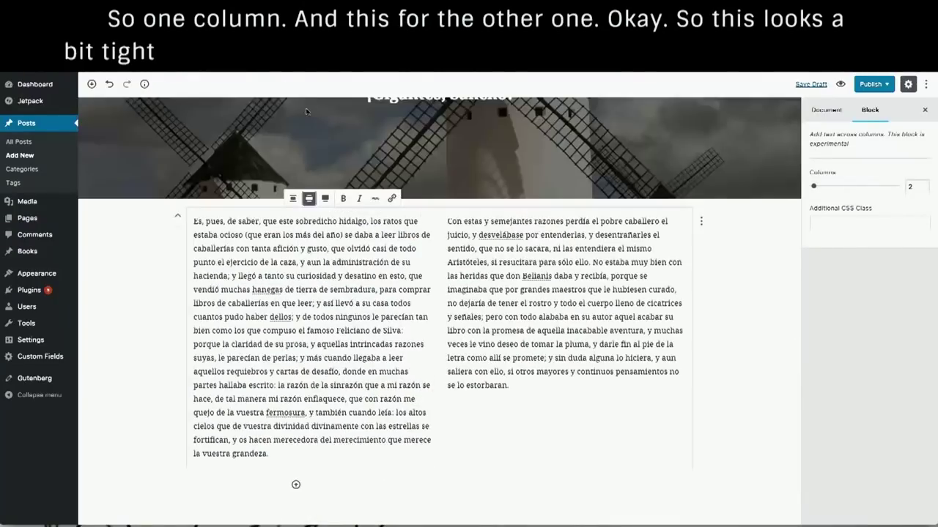
click(727, 313)
scroll(727, 313, up, 3)
scroll(727, 313, down, 3)
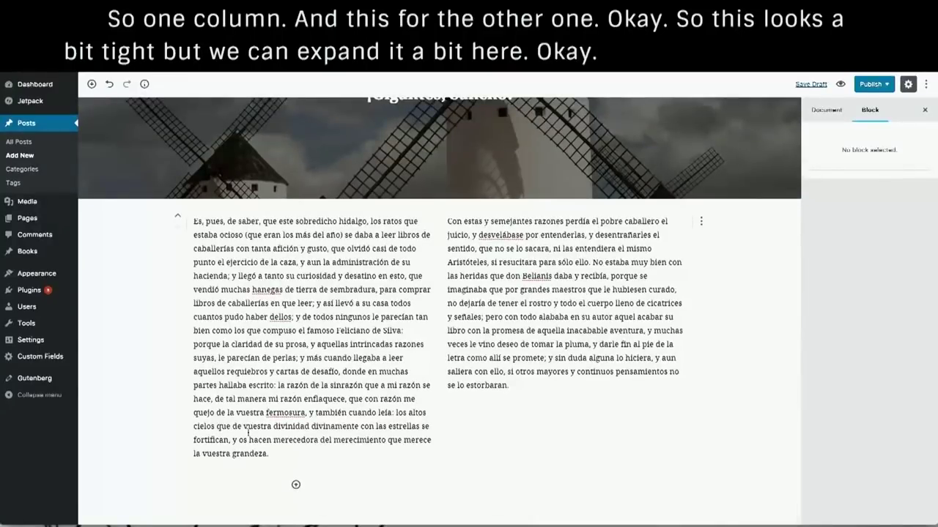
- Add a Separator block below the text columns at the end of the post
click(296, 485)
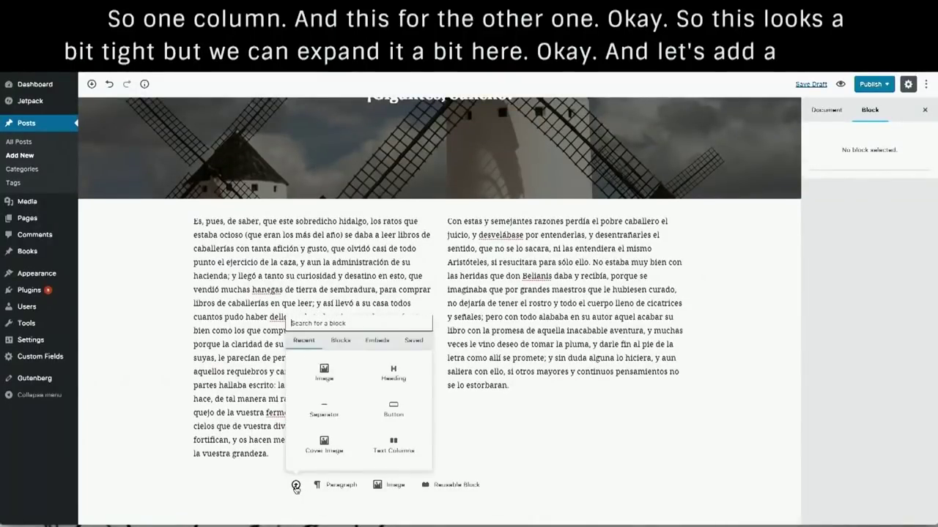
text(sep)
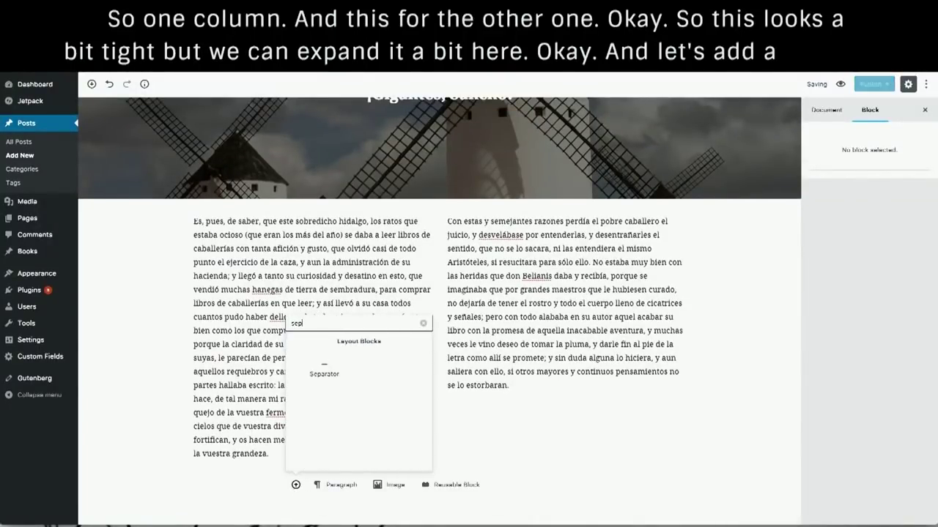
click(325, 371)
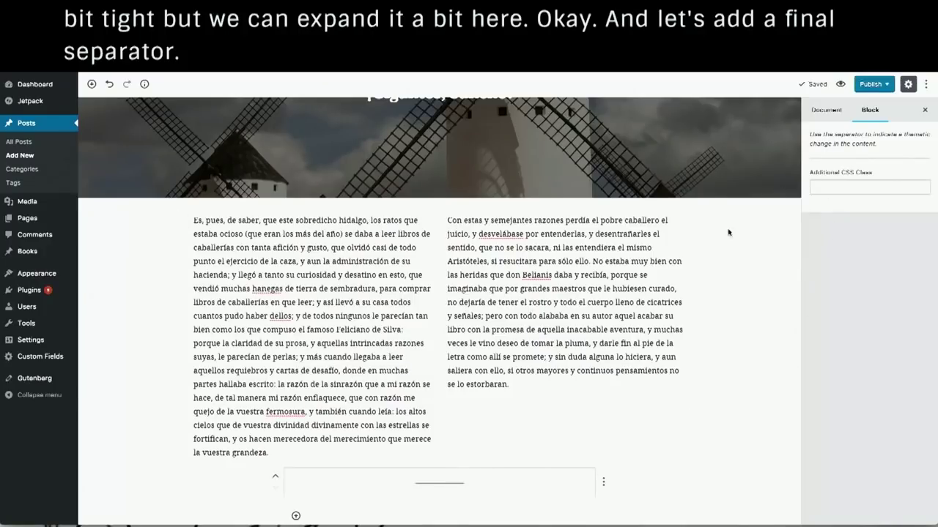
- Turn on the drop cap for the opening paragraph that starts "En un lugar de la Mancha"
scroll(729, 230, up, 15)
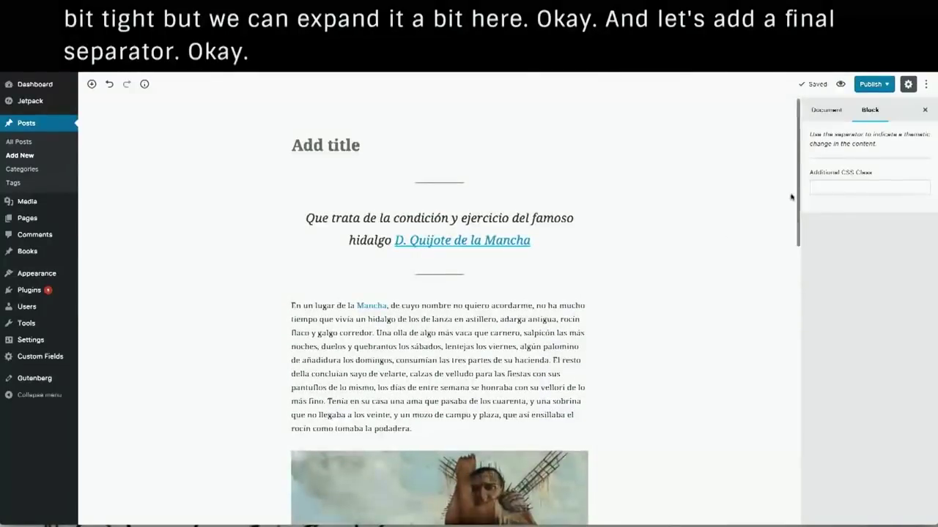
click(924, 110)
click(507, 360)
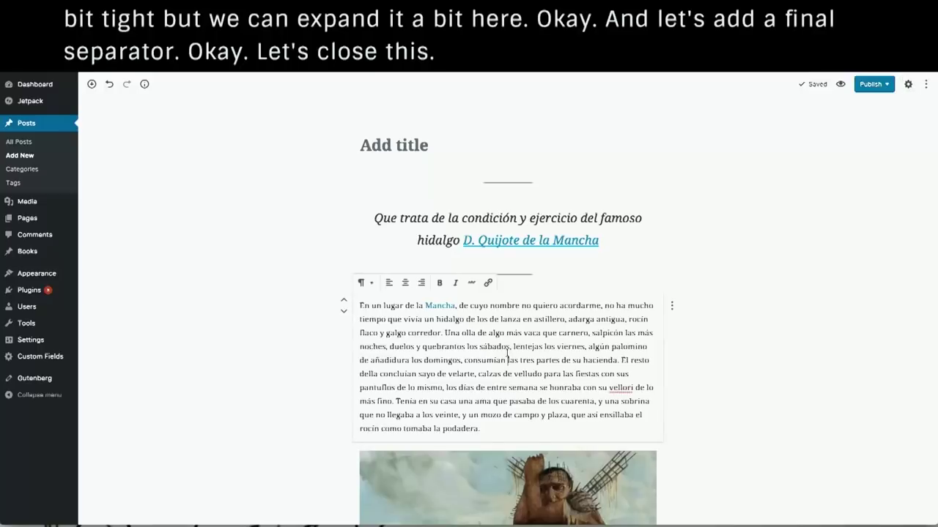
click(908, 84)
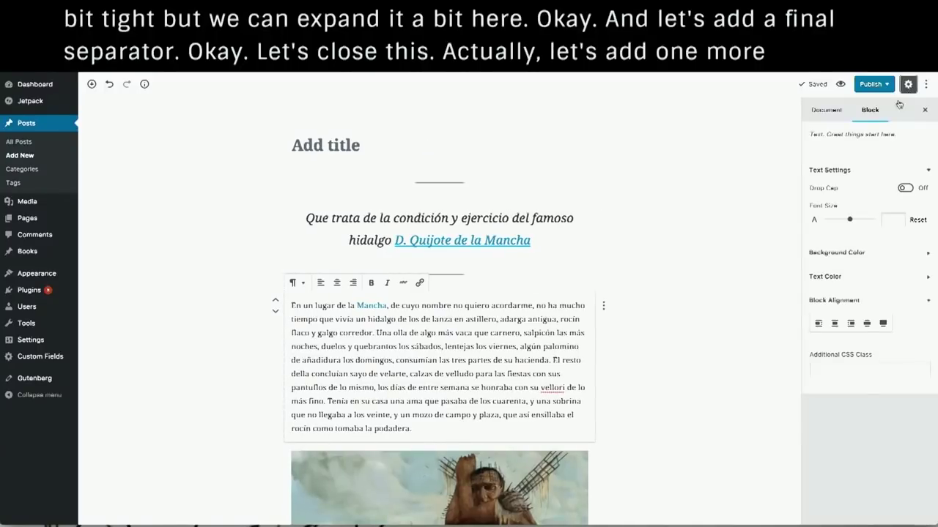
click(905, 189)
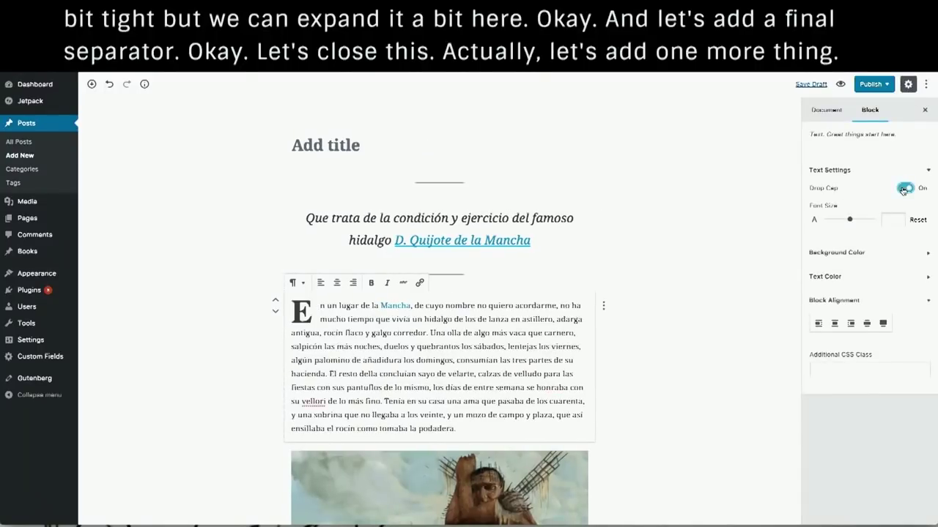
click(671, 343)
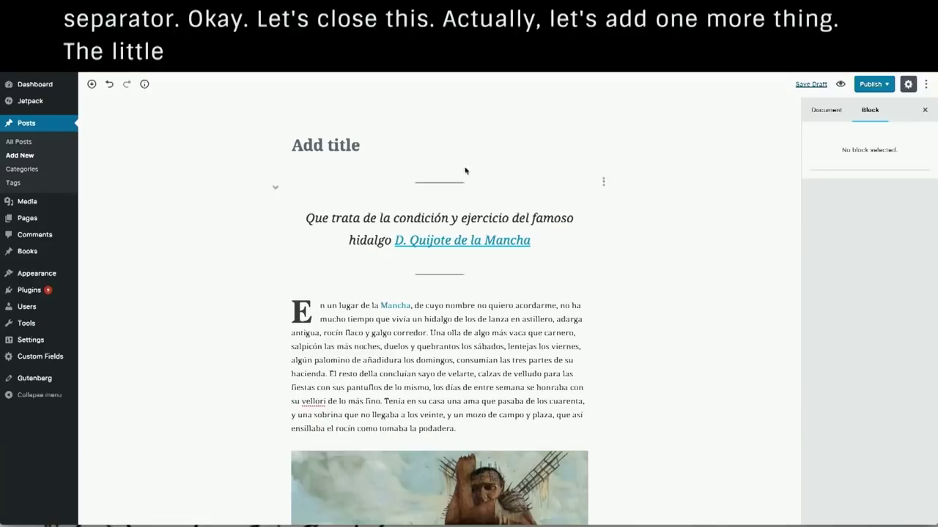
- Title the post "Don Quijote"
click(318, 148)
text(Don Quijote)
click(189, 233)
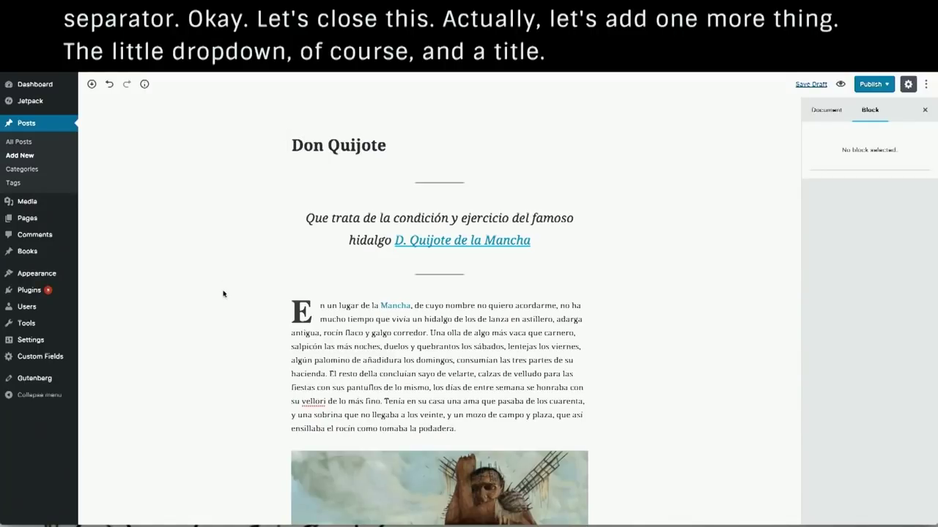
- Hide the settings sidebar and review the post from its title to the closing separator
click(924, 111)
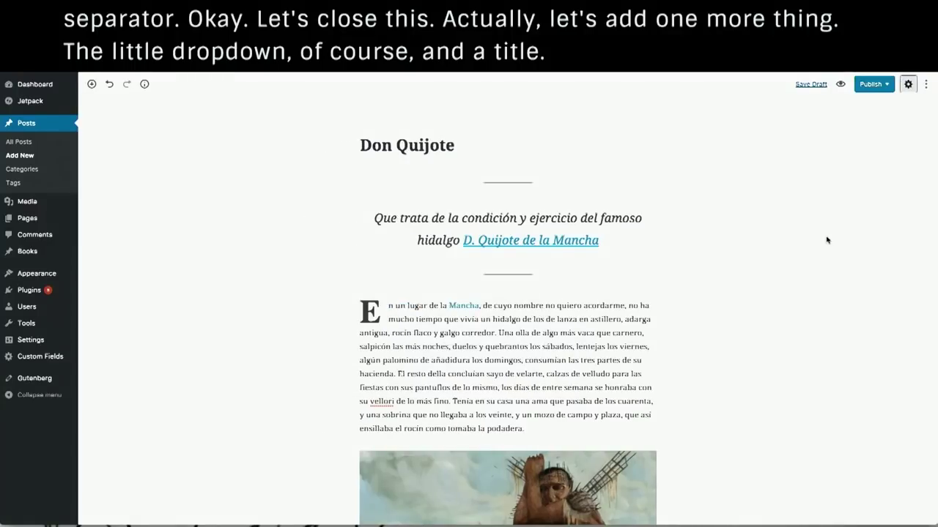
scroll(826, 240, down, 10)
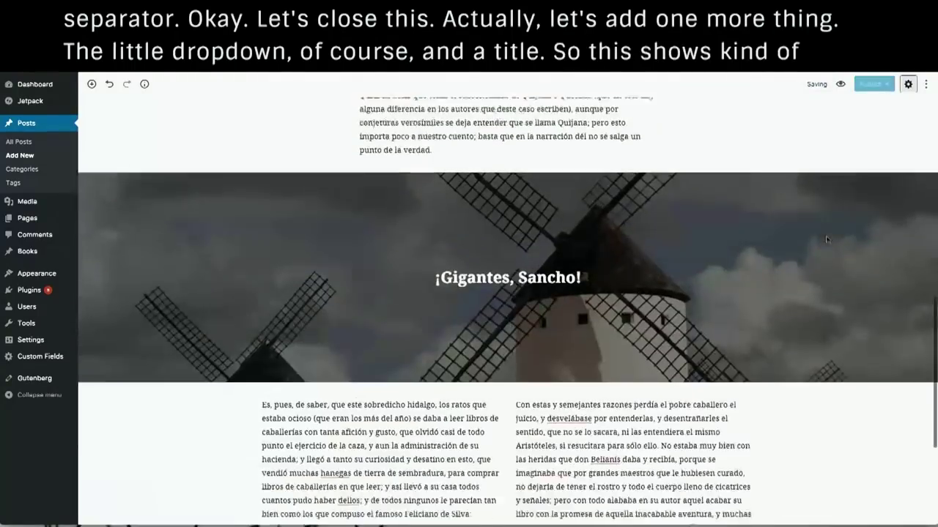
scroll(827, 240, down, 4)
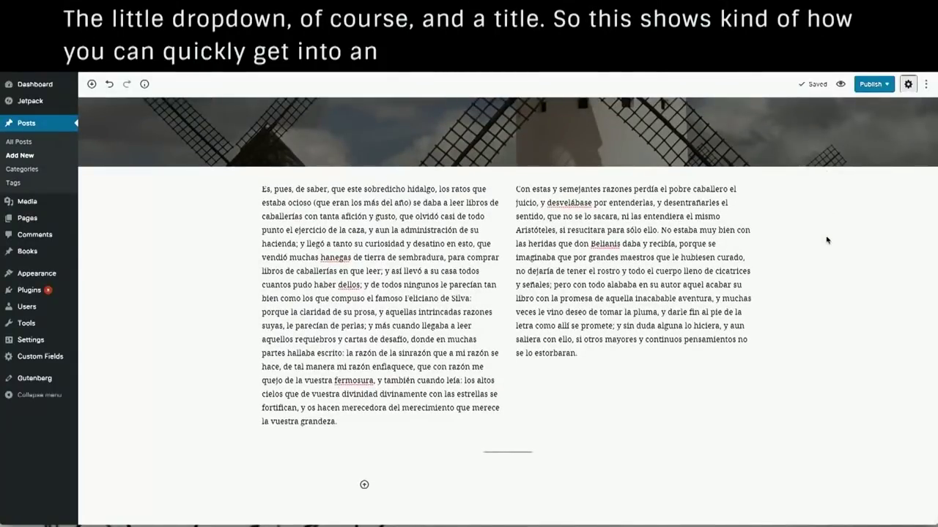
scroll(826, 240, up, 14)
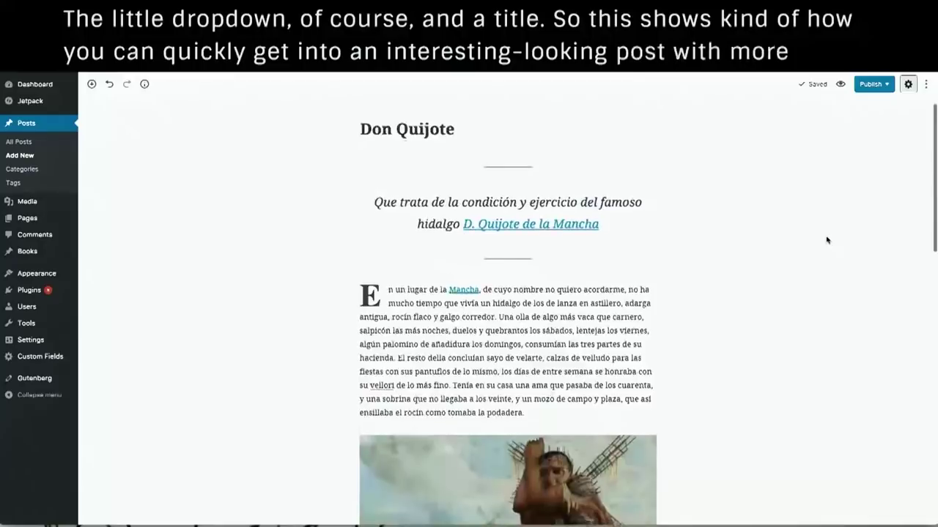
- Move the text cursor line by line through the paragraphs and the giant image to examine how block controls behave while navigating
click(471, 363)
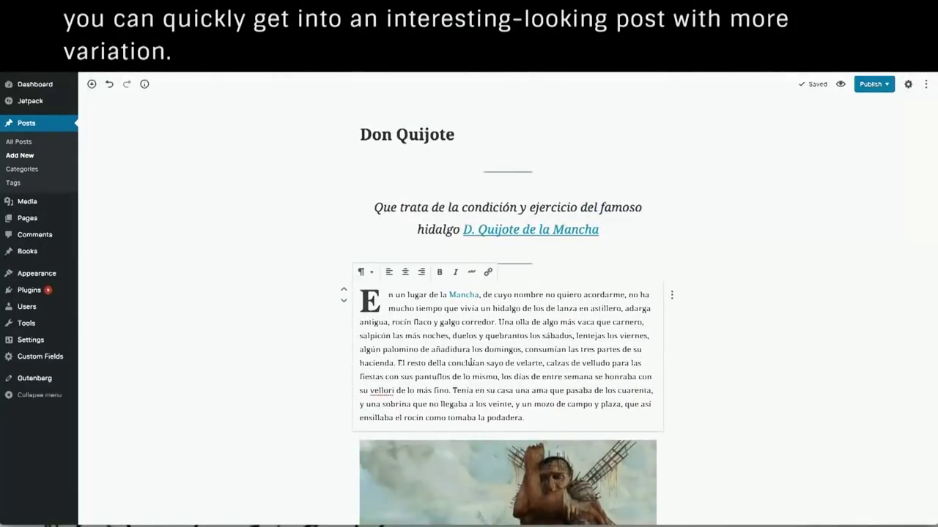
key(Down)
click(472, 376)
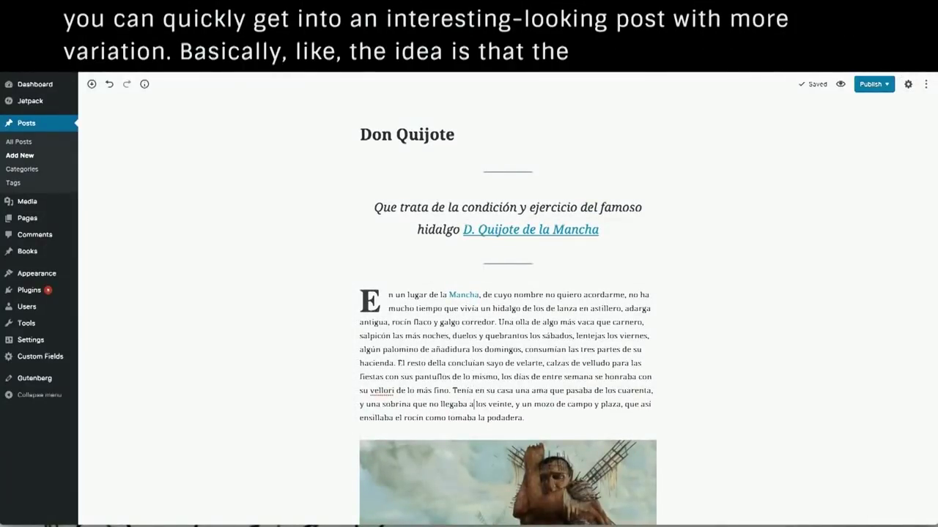
key(Down)
key(Down)
key(Down)
key(Down)
key(Down)
key(Down)
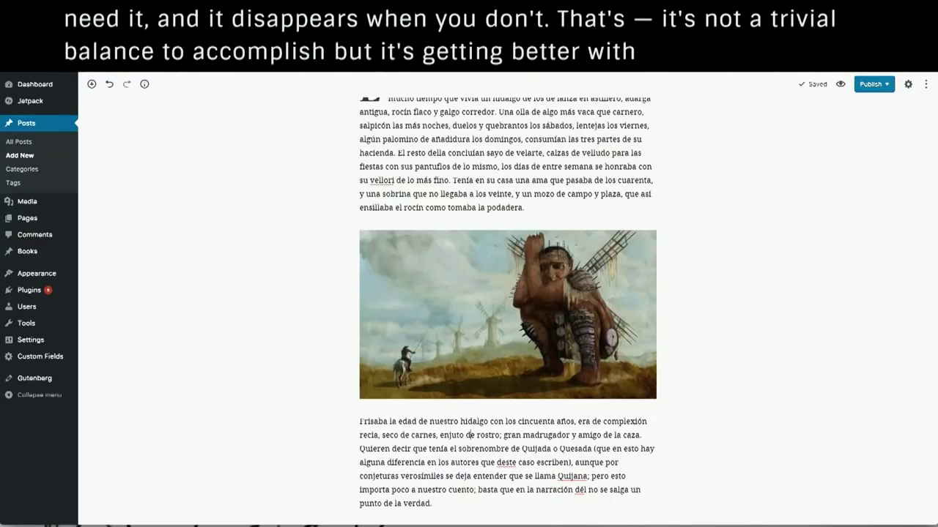
click(478, 153)
key(Down)
key(Down)
key(Down)
key(Down)
key(Down)
key(Down)
key(Down)
key(Down)
key(Down)
key(Down)
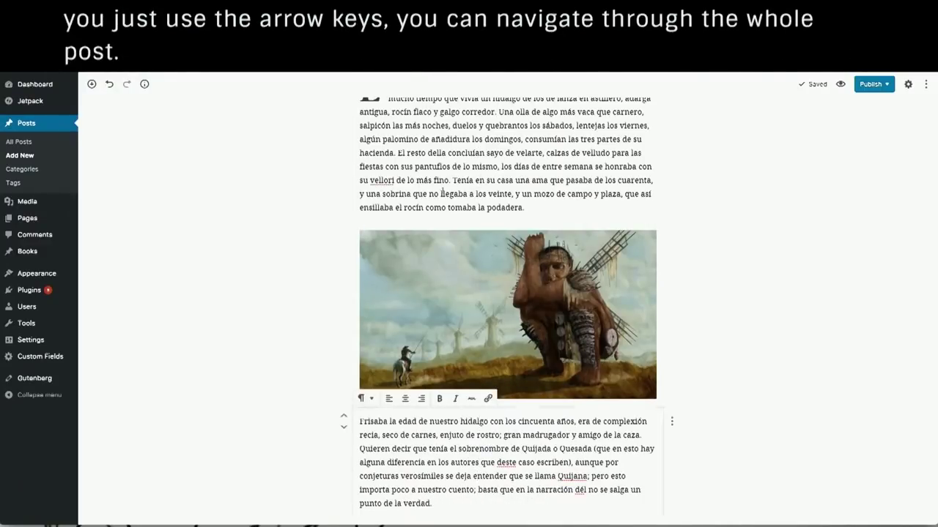
key(Up)
key(Up)
key(Up)
key(Up)
key(Up)
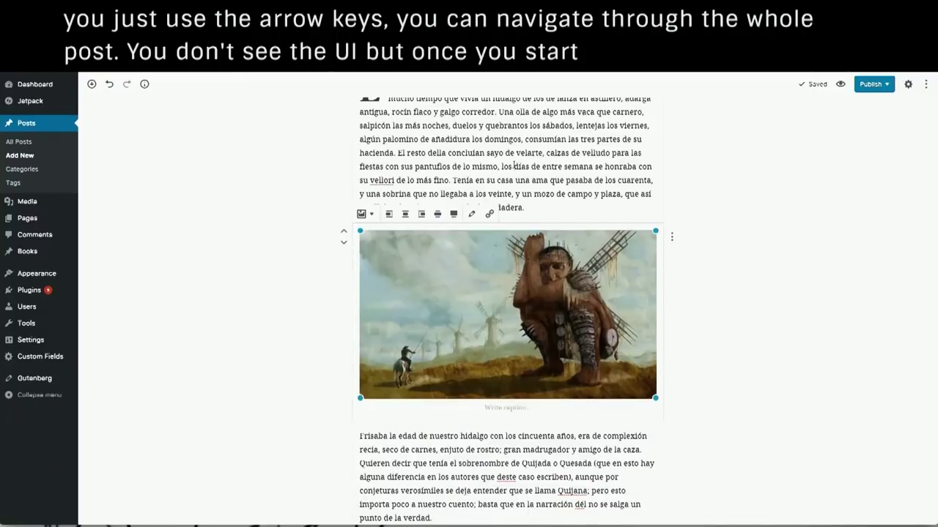
key(Up)
key(Down)
key(Down)
key(Down)
key(Down)
key(Down)
key(Down)
key(Down)
key(Down)
key(Down)
key(Down)
key(Down)
key(Down)
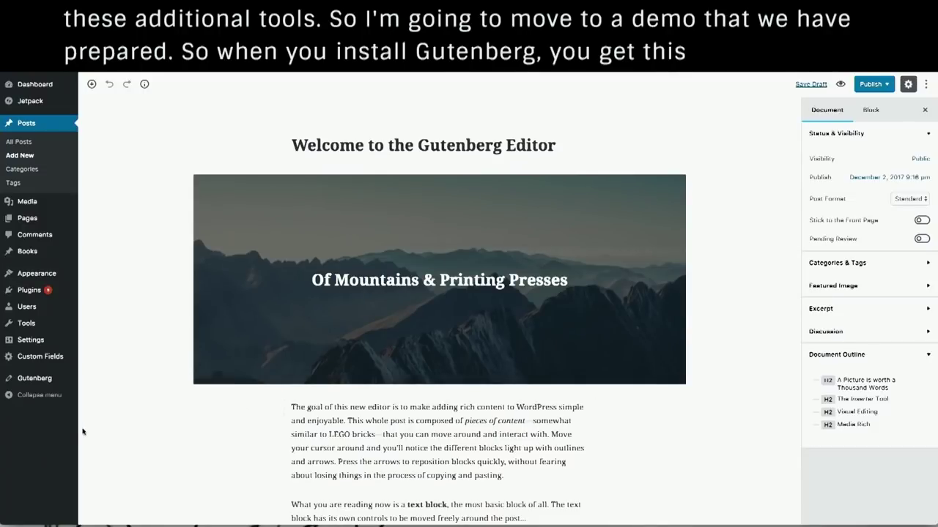
- Make the "Of Mountains & Printing Presses" cover image span the full width
mouse_move(52, 381)
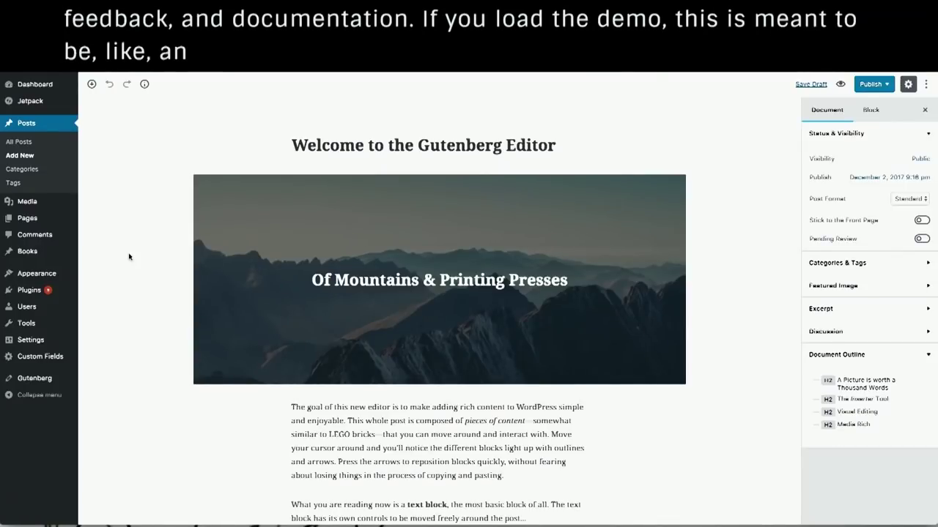
click(630, 288)
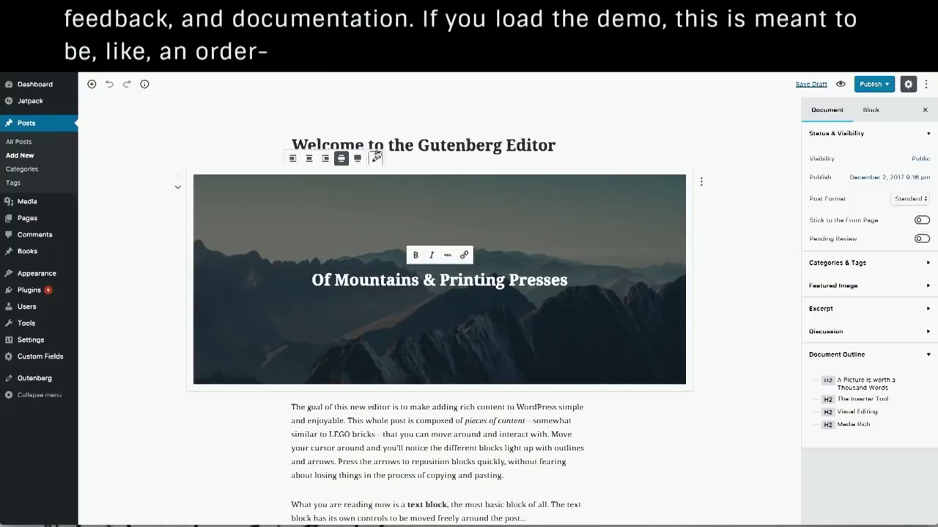
click(357, 159)
scroll(639, 396, down, 1)
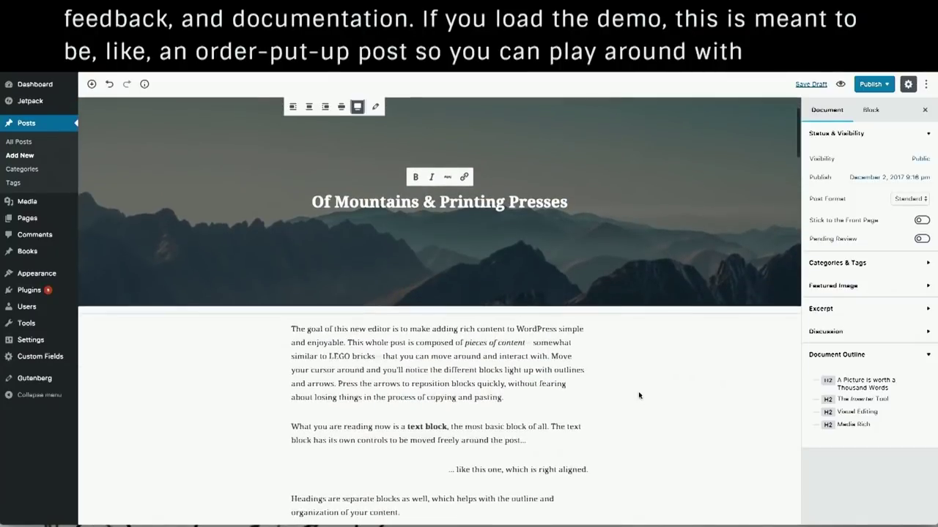
click(478, 376)
- Switch the quote in the "Visual Editing" section to the large italic quote style
scroll(478, 375, down, 3)
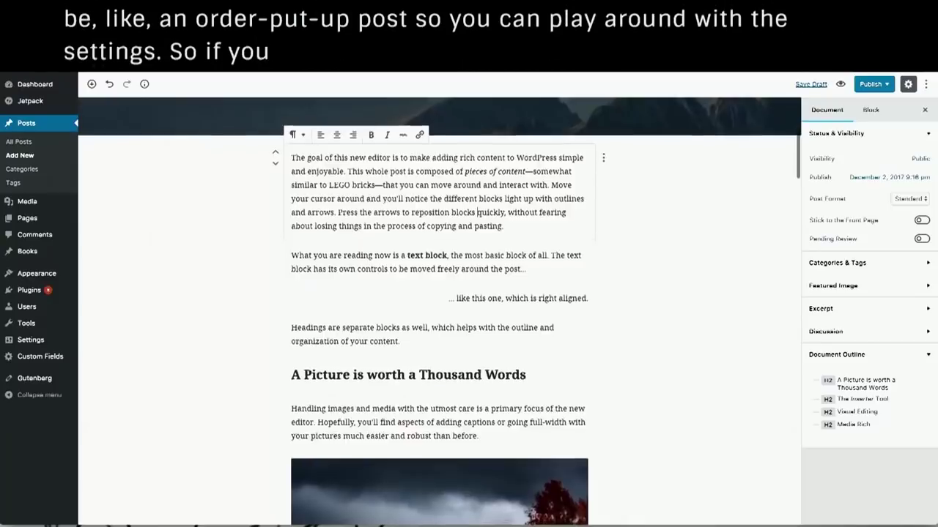
scroll(381, 400, down, 3)
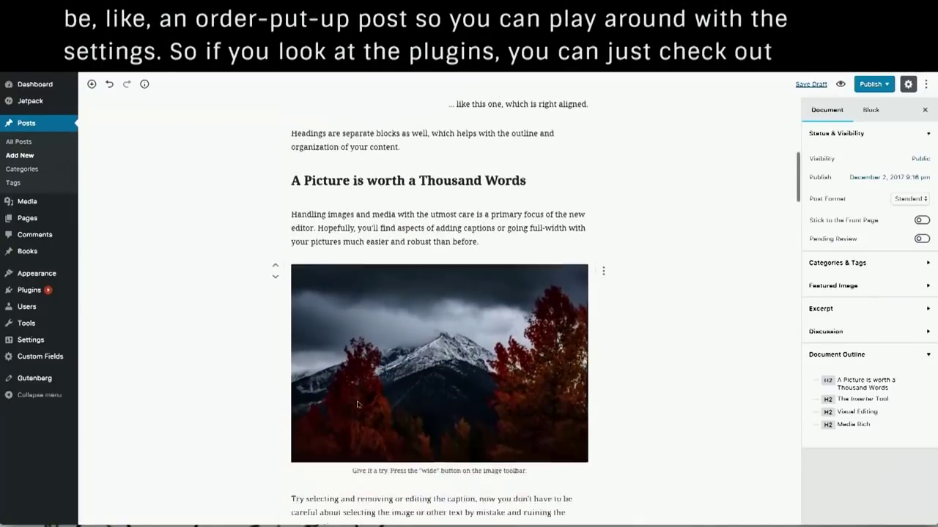
scroll(358, 405, down, 6)
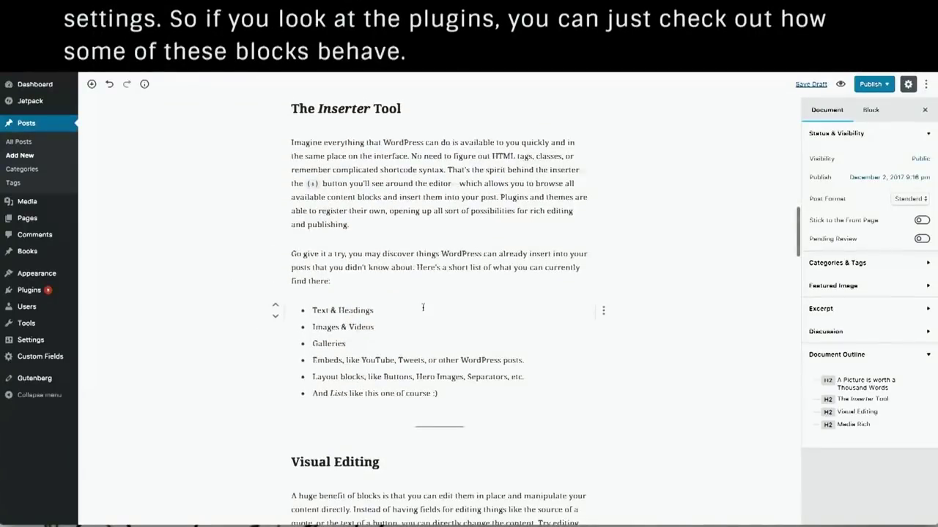
scroll(423, 307, down, 3)
scroll(423, 307, up, 2)
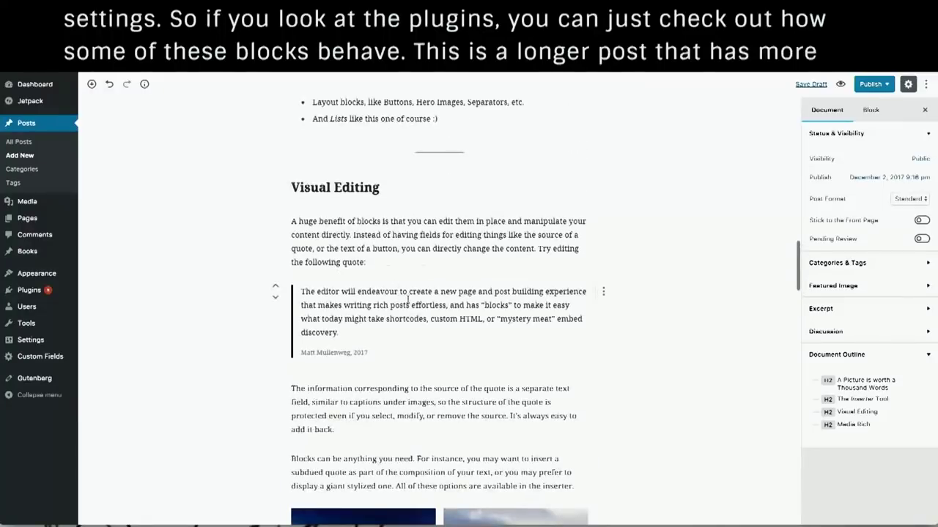
click(410, 305)
click(337, 269)
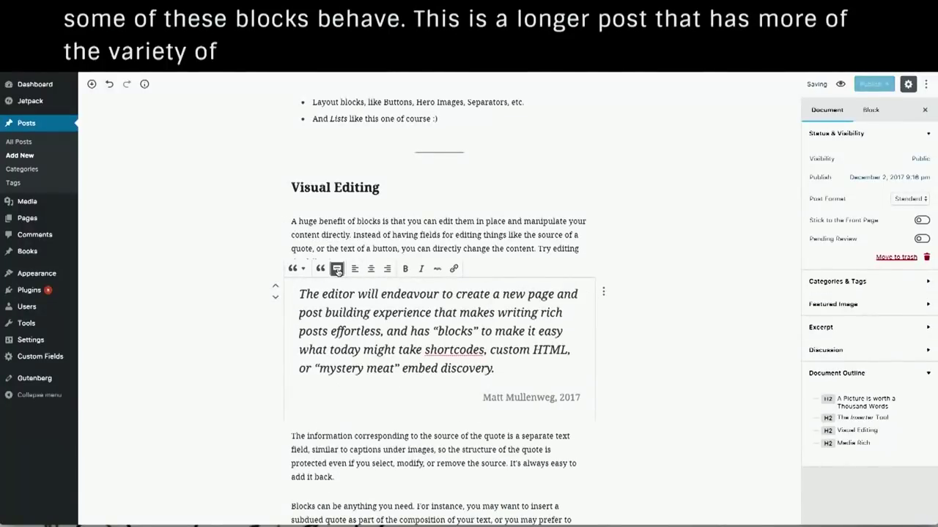
click(220, 355)
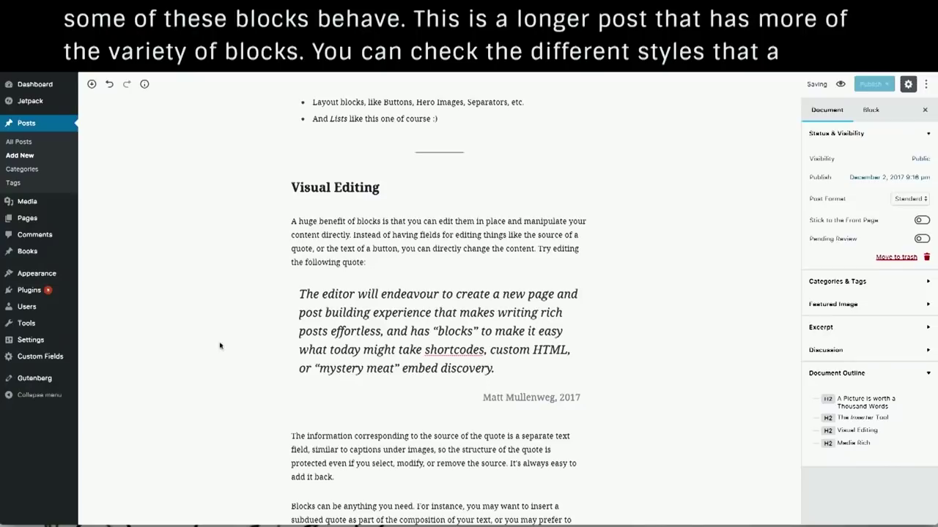
- Use the table of contents to jump between the "Inserter Tool", "Visual Editing", "Media Rich" and "A Picture is worth a Thousand Words" headings
click(146, 85)
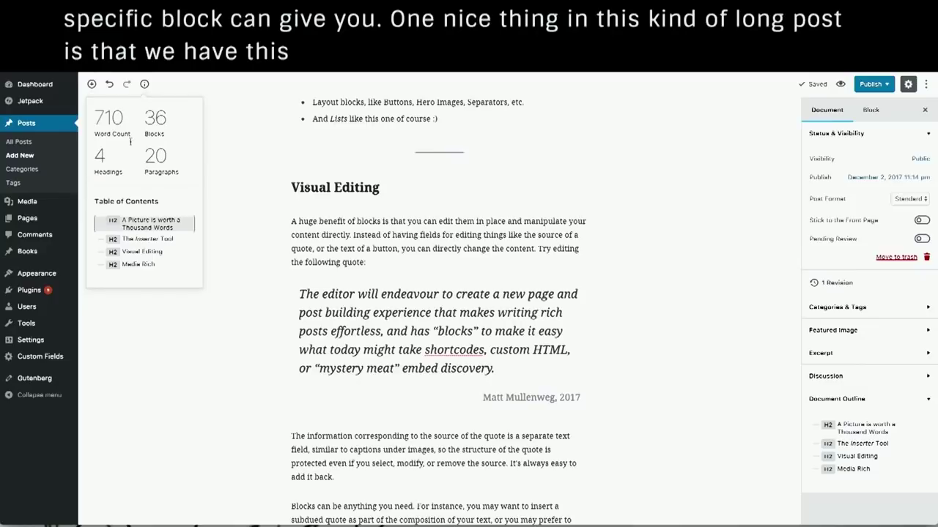
click(147, 239)
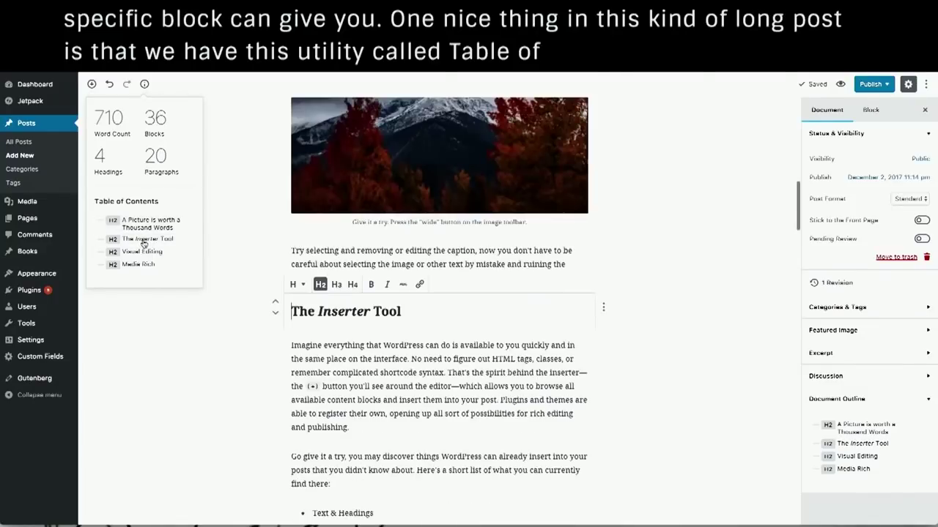
click(149, 251)
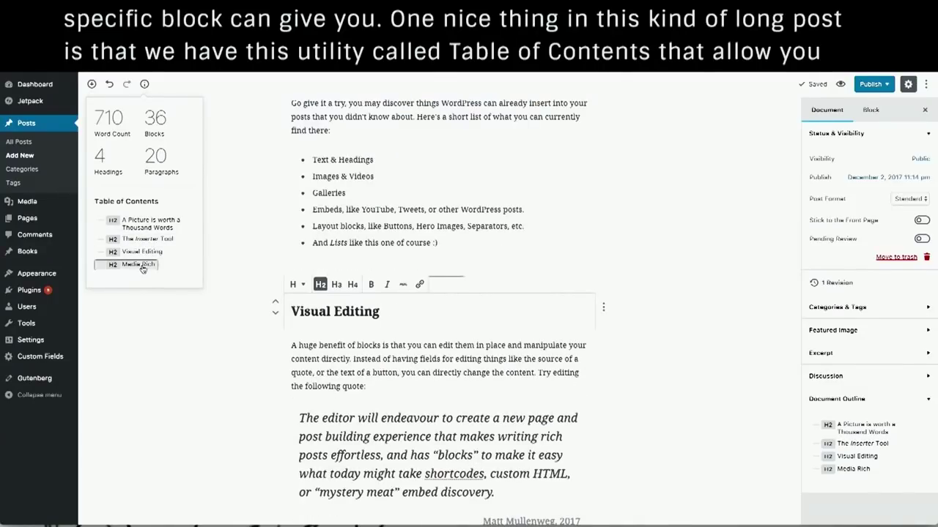
click(143, 264)
click(144, 227)
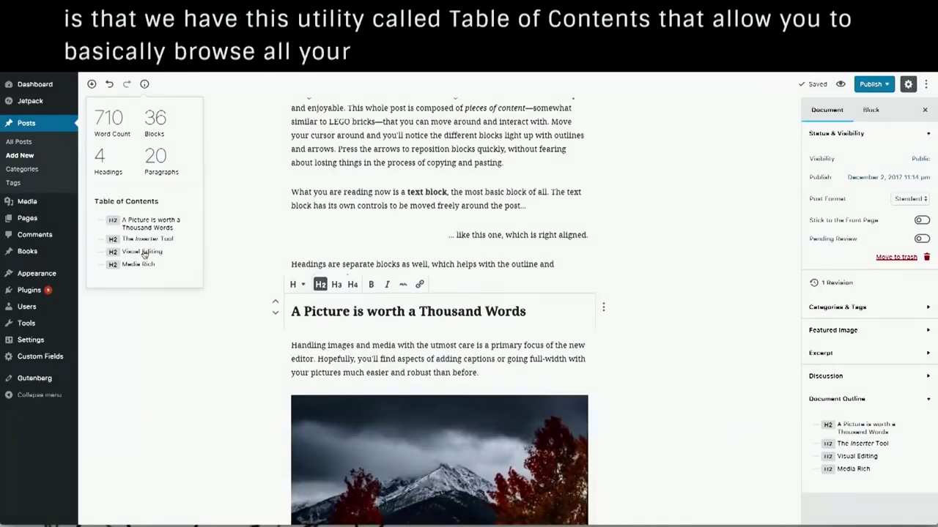
- Try levels H3 and H4 on "The Inserter Tool" heading, checking the table of contents for each, and restore it to H2
click(147, 241)
click(336, 285)
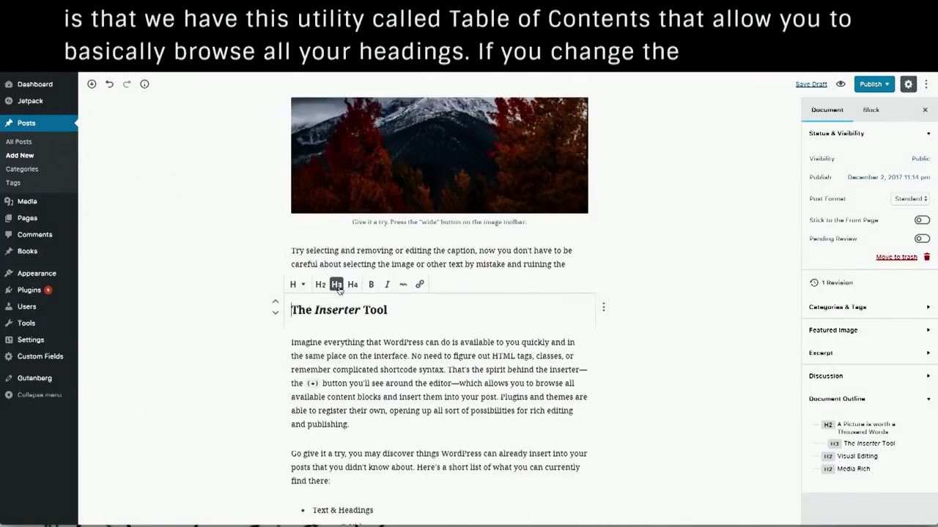
click(144, 83)
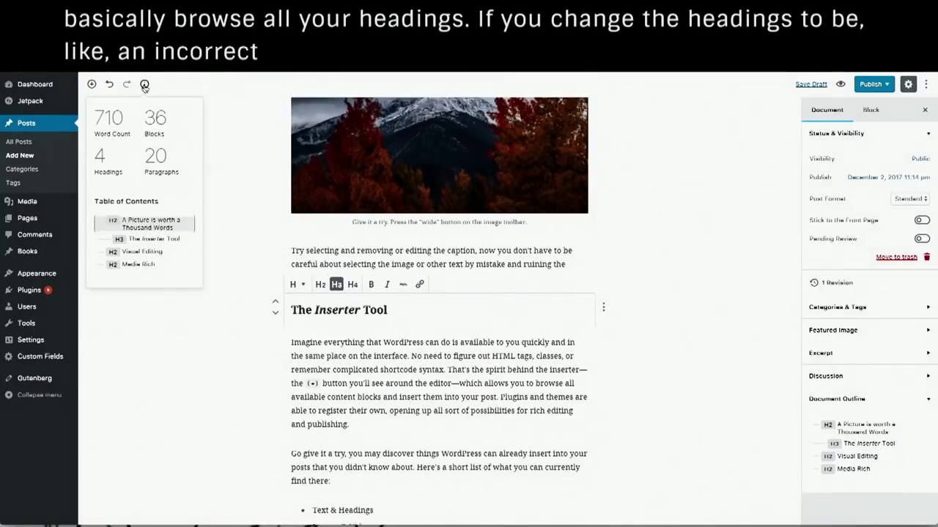
click(352, 284)
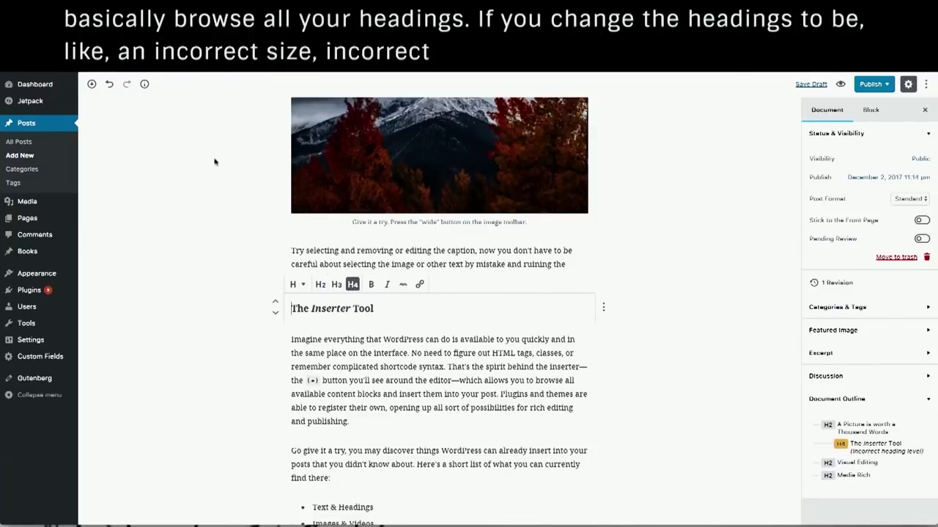
click(145, 83)
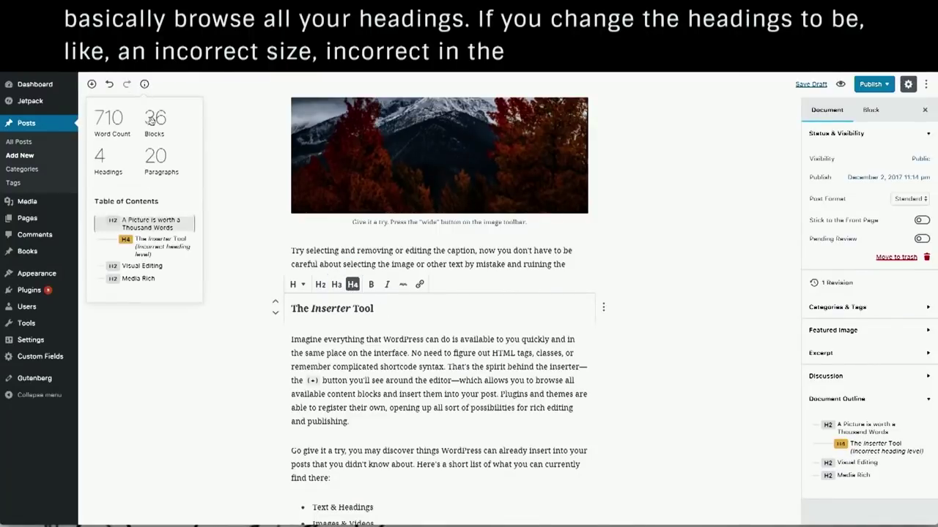
click(150, 249)
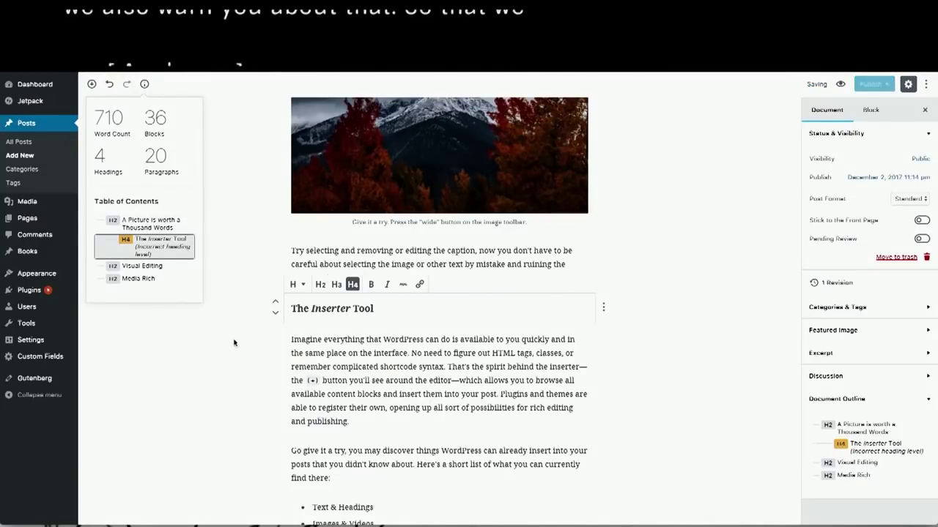
click(321, 285)
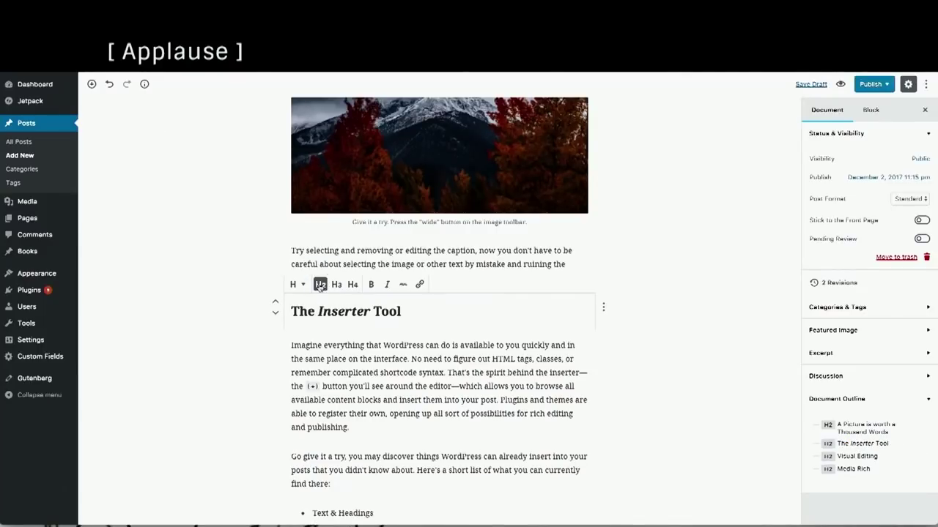
click(231, 304)
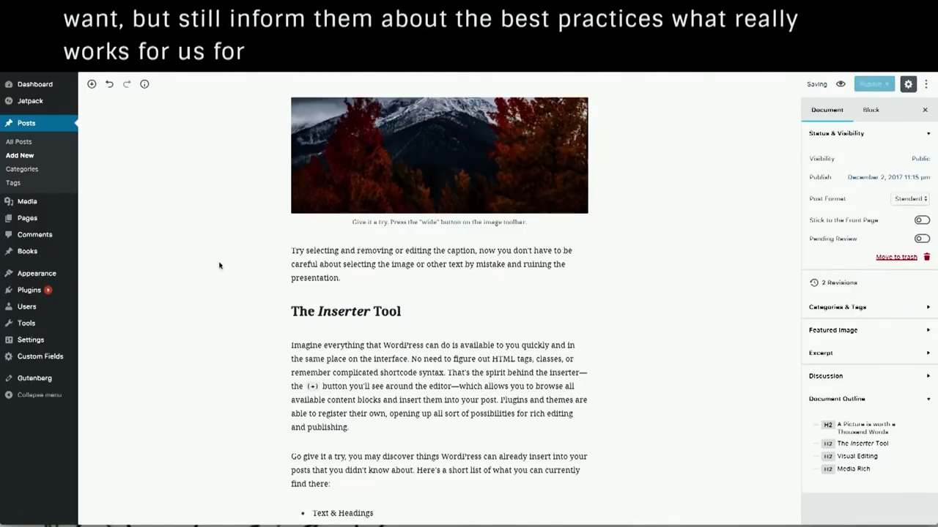
- Try a three-column, full-width layout on the mountain image gallery above the "Media Rich" heading
scroll(269, 328, down, 10)
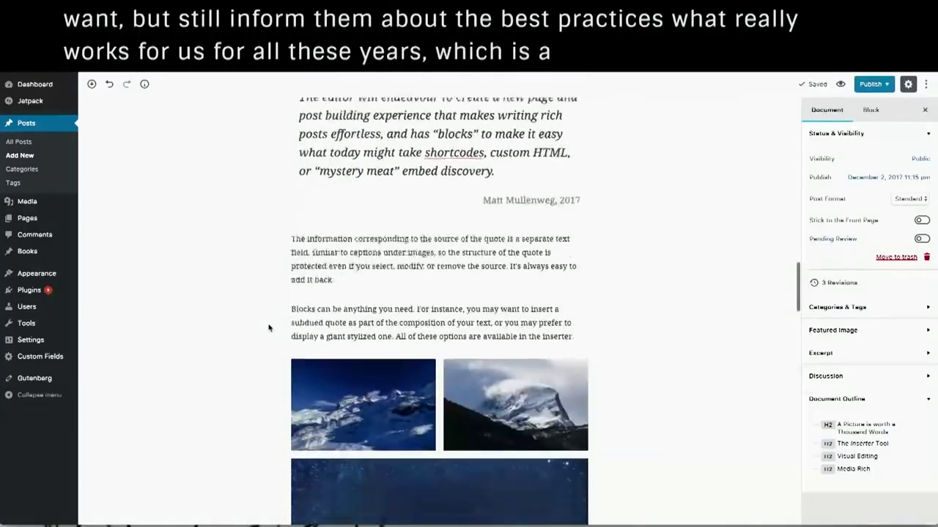
scroll(269, 328, down, 1)
click(501, 253)
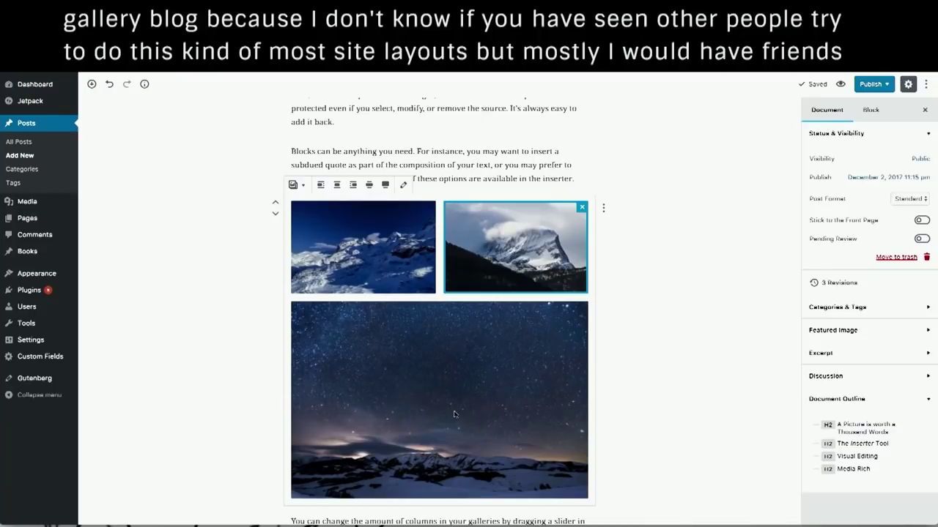
click(472, 376)
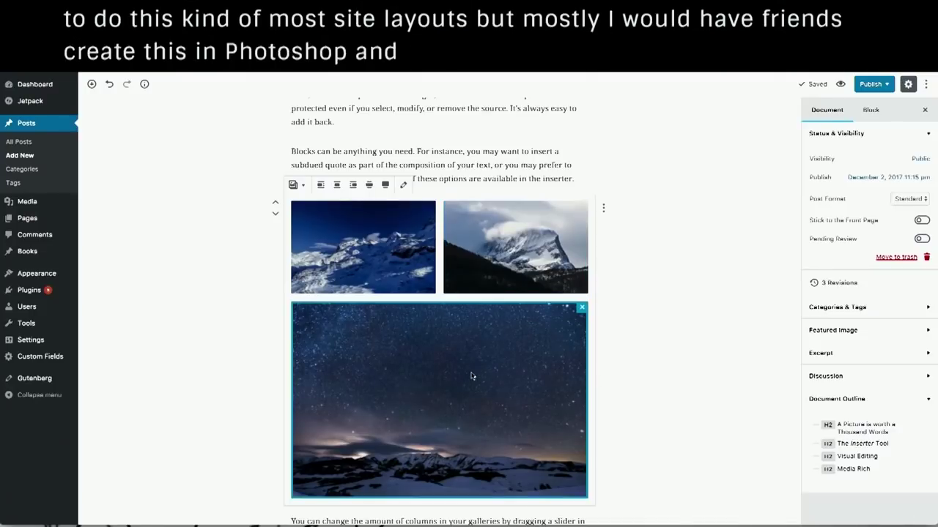
click(887, 116)
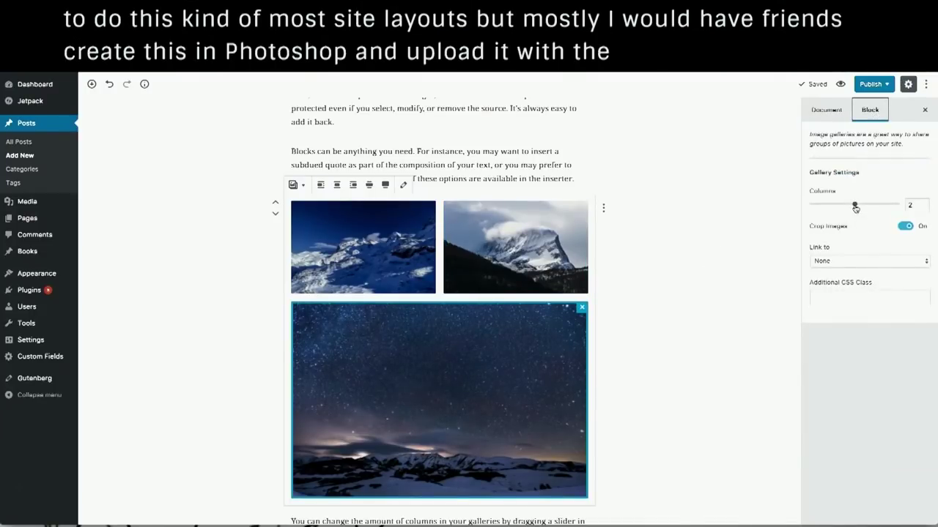
drag(855, 208, 895, 205)
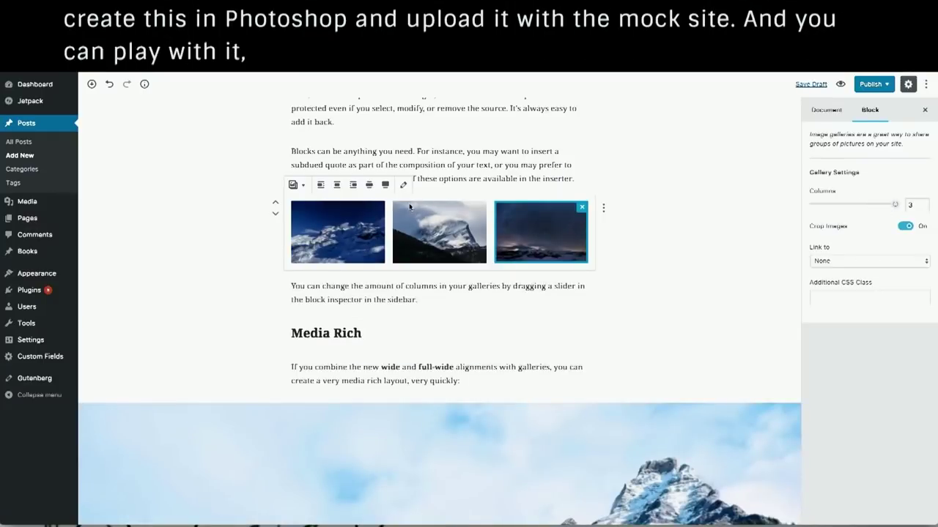
click(384, 185)
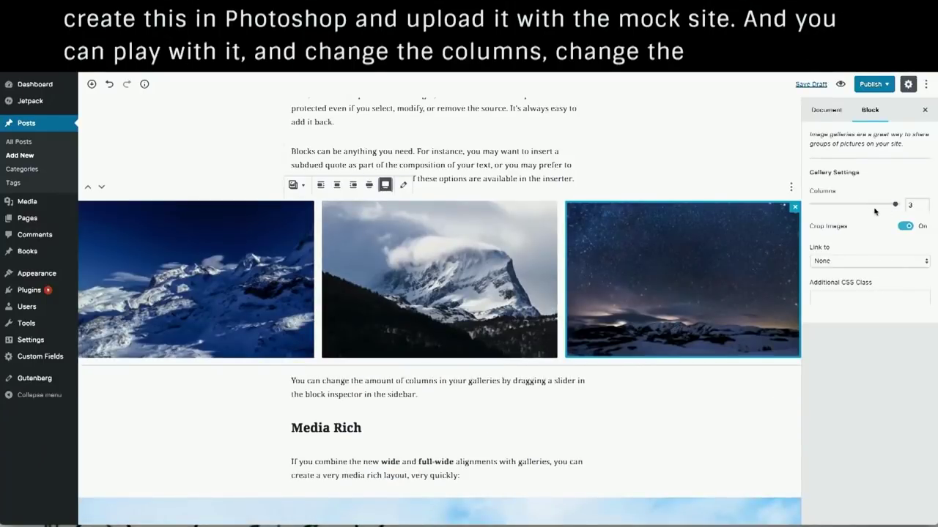
- Return the gallery to 2 columns and center-align it
drag(893, 206, 854, 205)
scroll(640, 297, down, 2)
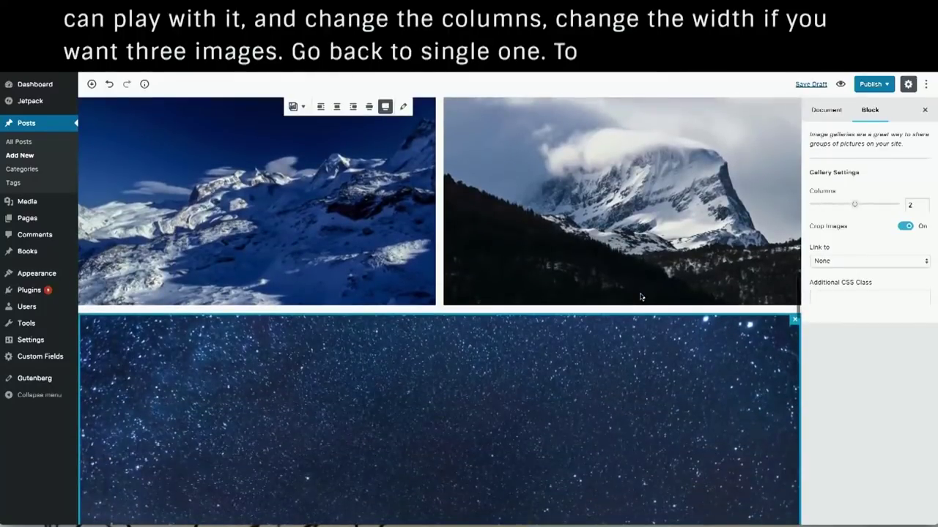
scroll(640, 296, up, 1)
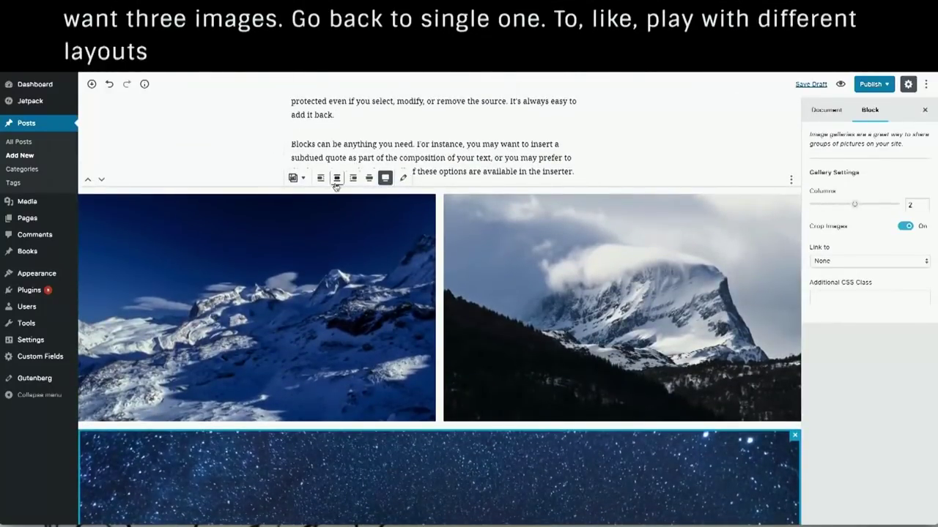
click(336, 179)
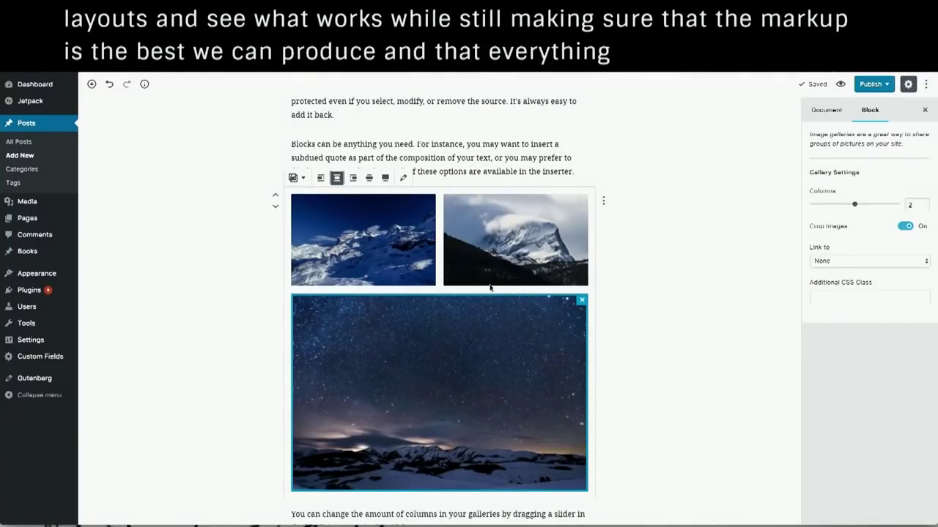
- Remove the starry night image from the gallery and give the remaining two-image gallery the wide alignment
click(581, 300)
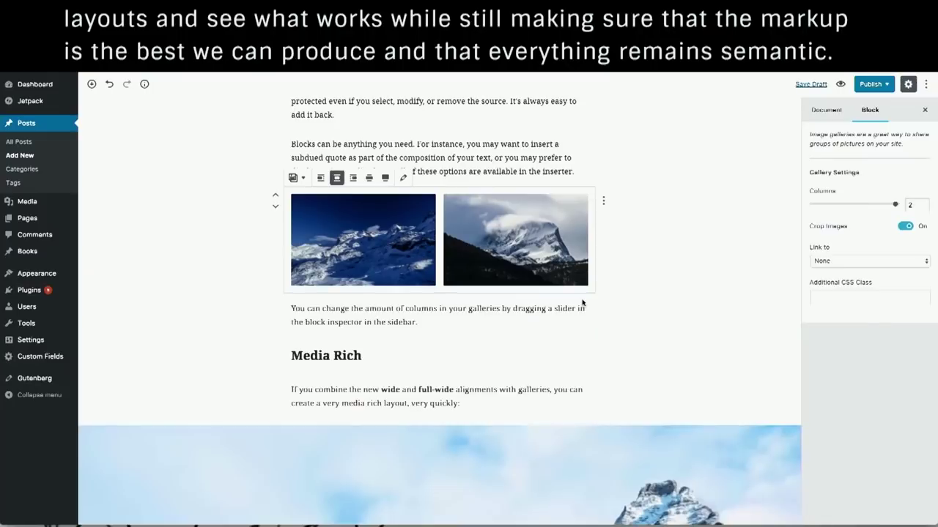
click(224, 278)
scroll(557, 337, up, 2)
click(502, 319)
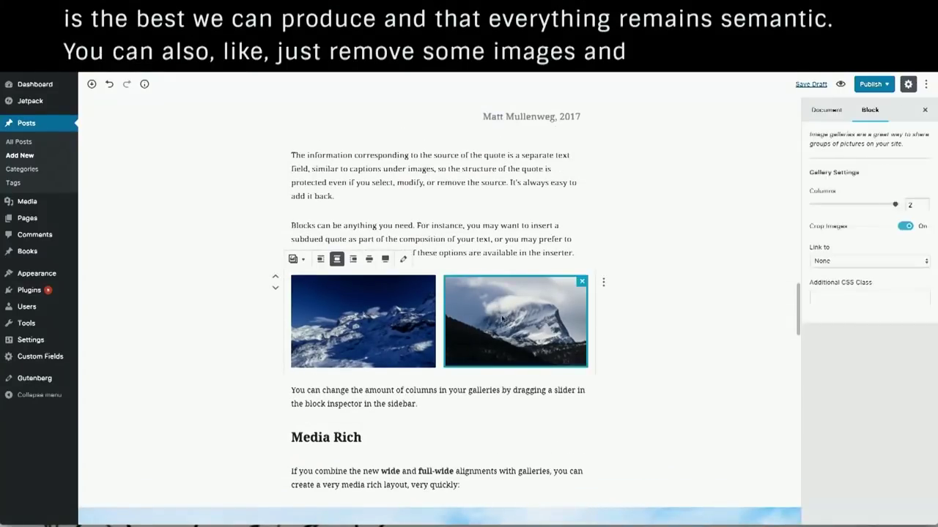
click(369, 259)
click(756, 374)
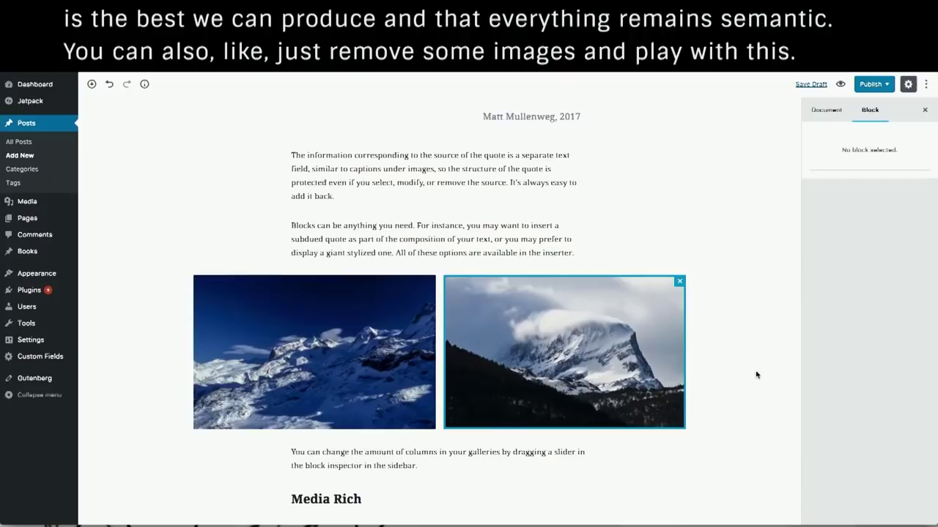
- Review the rest of the demo post down to the embedded mountain video and the pullquote
scroll(756, 374, down, 6)
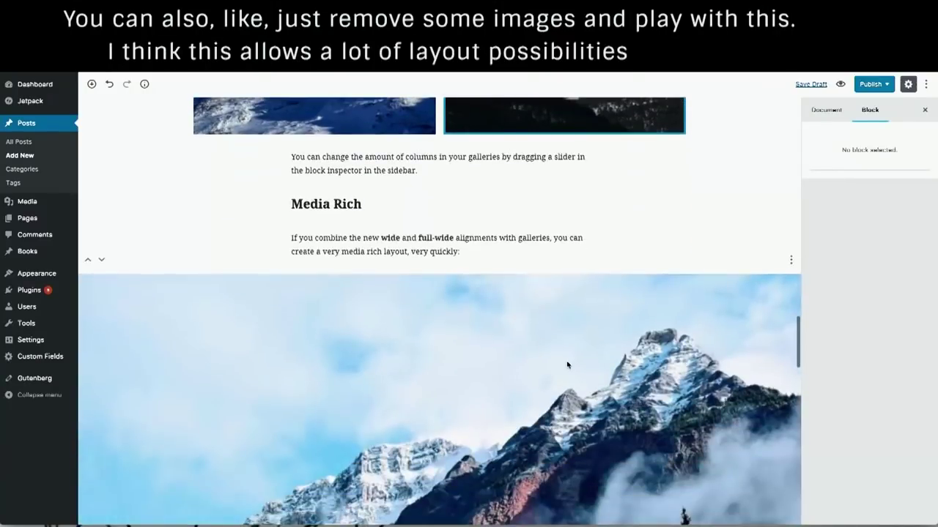
scroll(566, 364, down, 10)
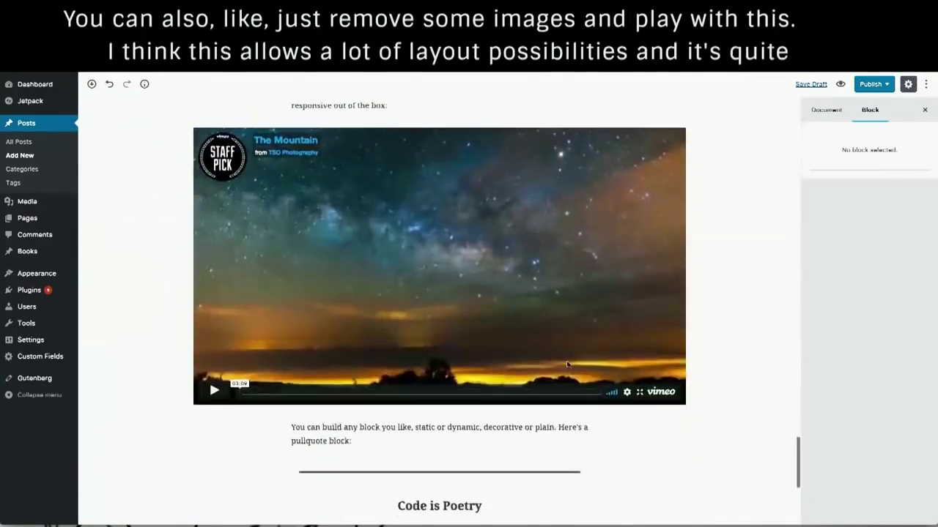
scroll(566, 364, down, 3)
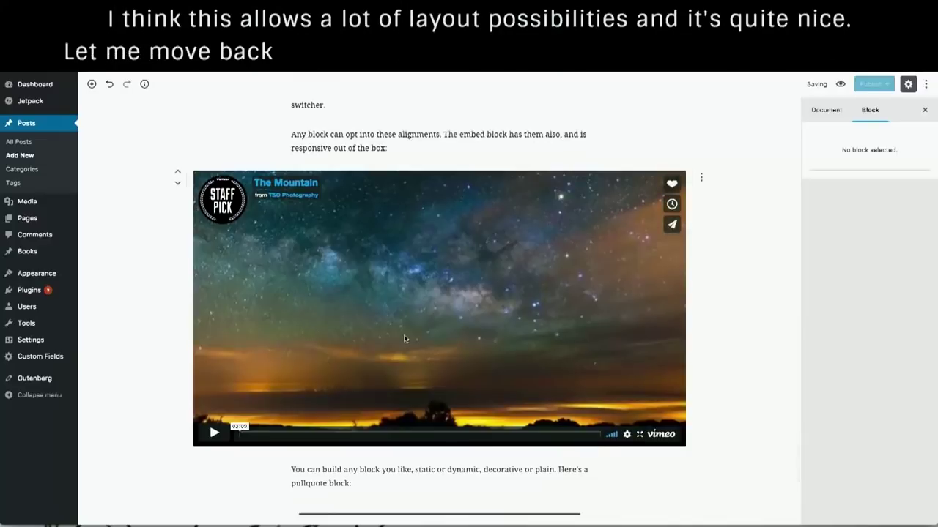
- Insert a YouTube embed block between the paragraph introducing the pullquote and the "Code is Poetry" pullquote
scroll(404, 340, down, 1)
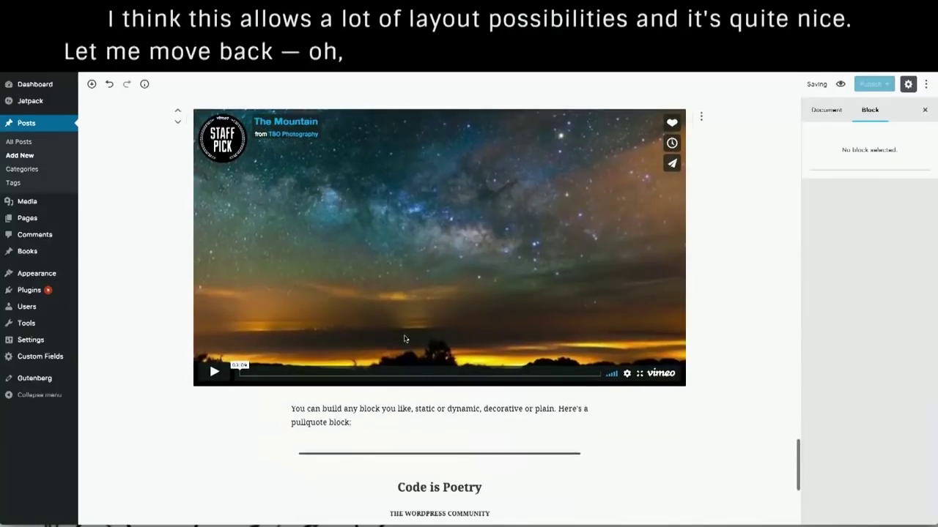
click(355, 423)
key(Return)
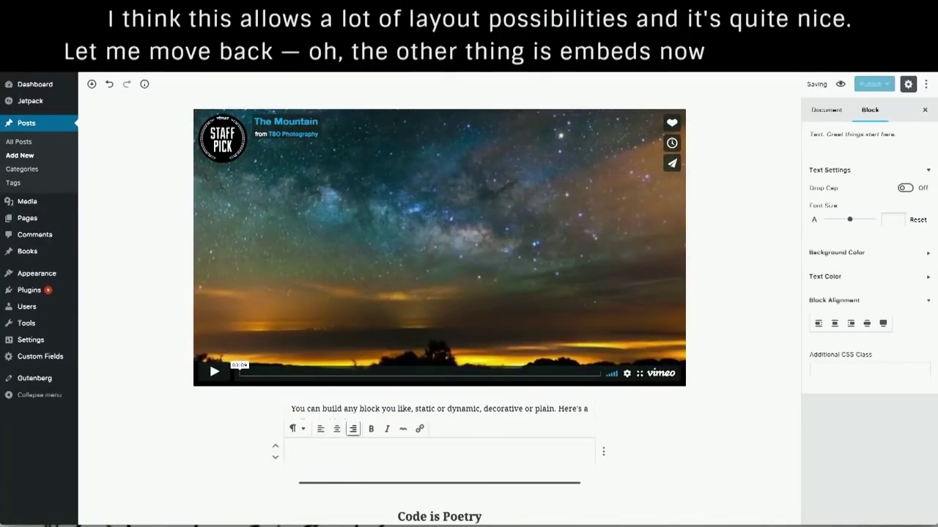
text(/)
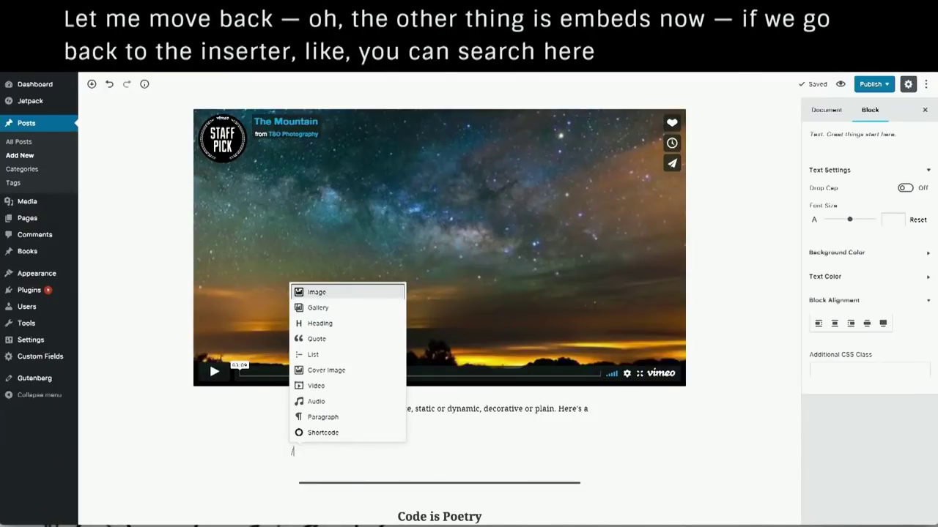
text(you)
key(Return)
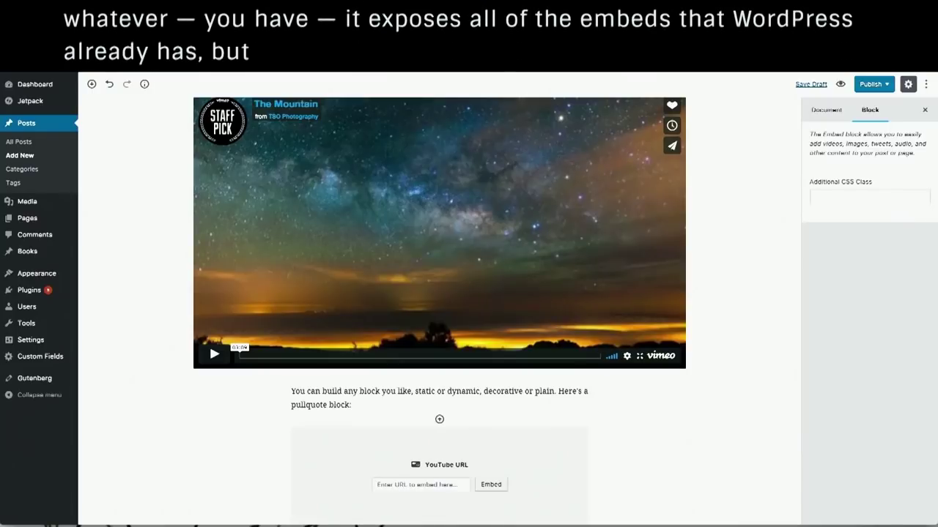
- Play the embedded mountain video directly in the post and look back at the two-image gallery above it
click(214, 355)
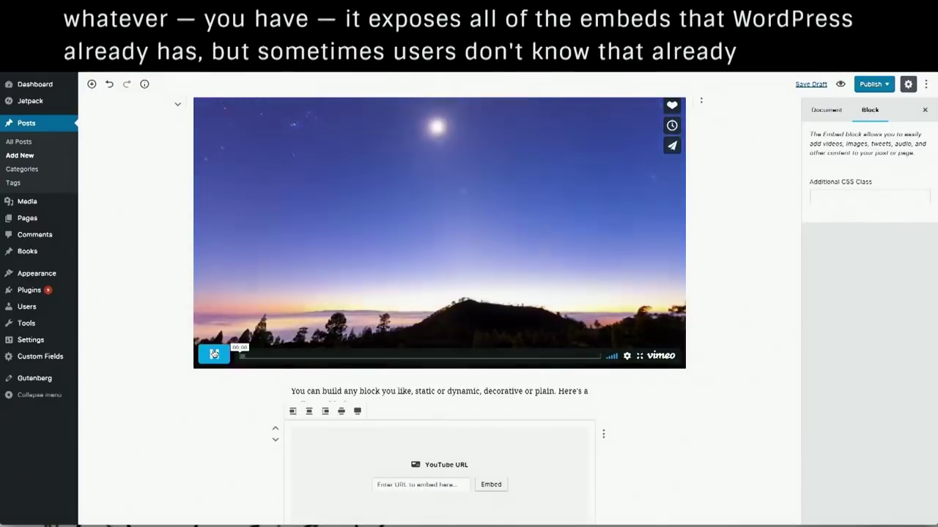
scroll(383, 256, up, 2)
scroll(597, 189, up, 8)
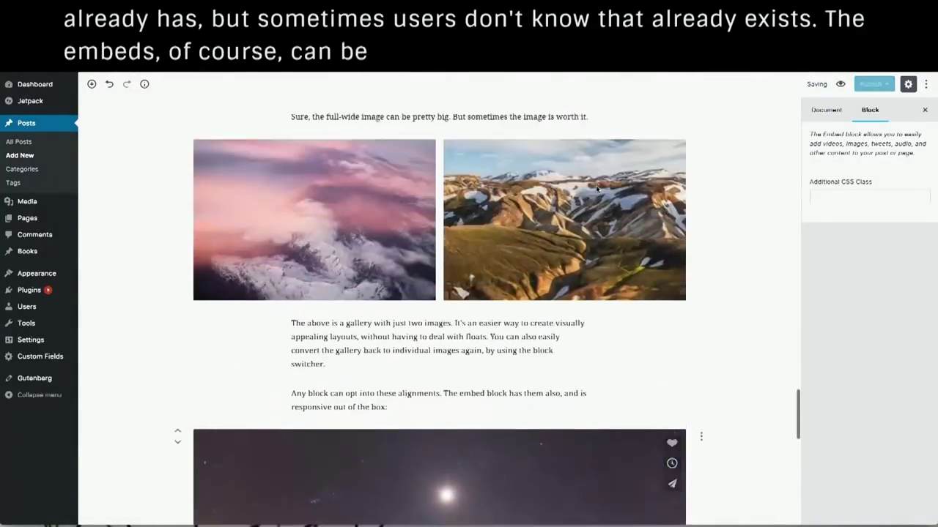
- Check the "Help build Gutenberg" button block and enlarge the waving hand emoji at the post's end to font size 198
scroll(597, 189, down, 15)
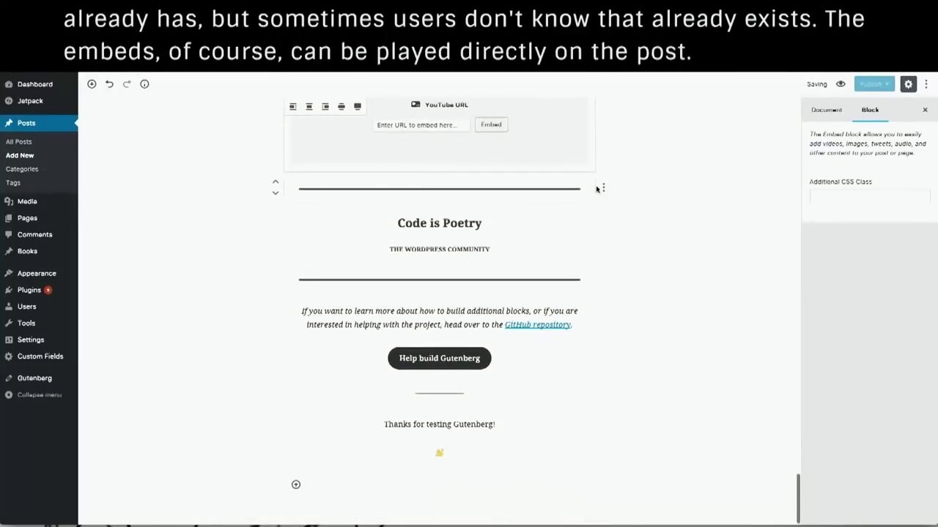
click(447, 358)
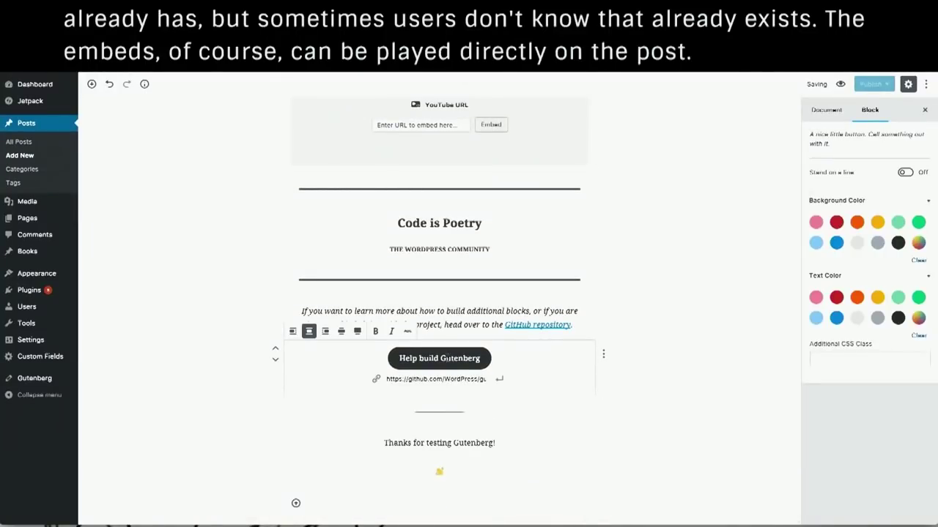
click(446, 472)
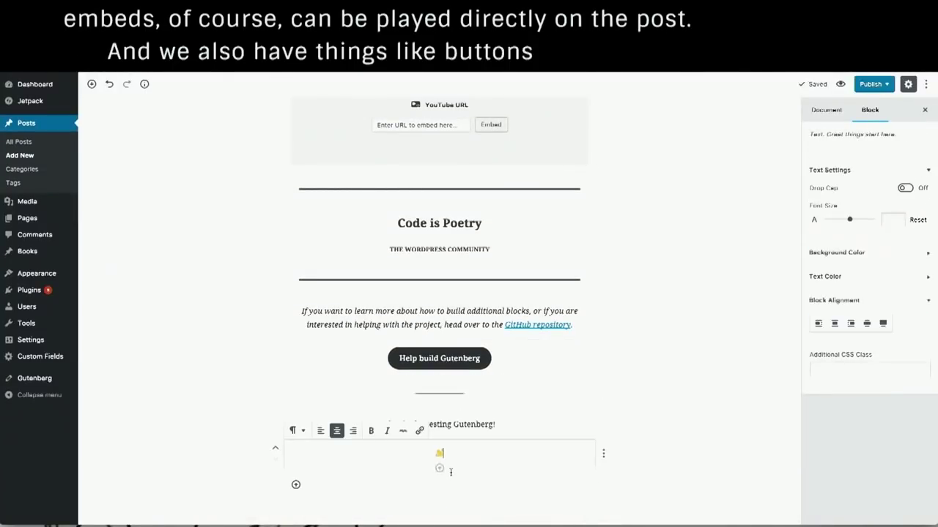
drag(849, 221, 871, 220)
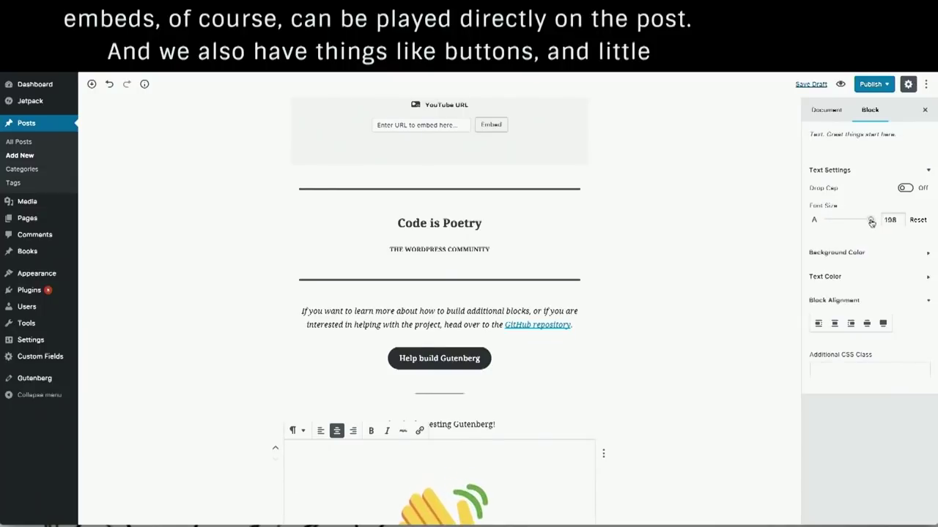
click(665, 338)
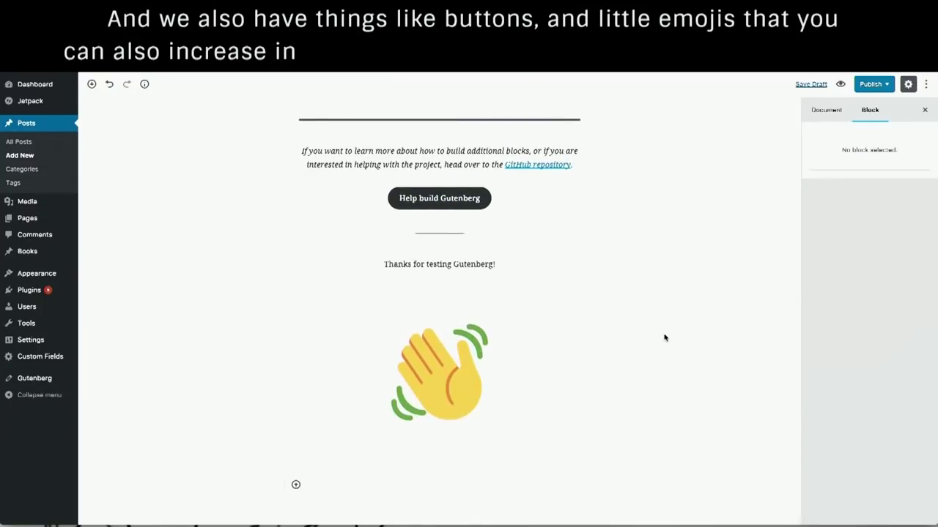
- Insert a Custom HTML block after the paragraph about the quote's source that ends with "add it back."
scroll(665, 338, up, 1)
scroll(664, 338, up, 15)
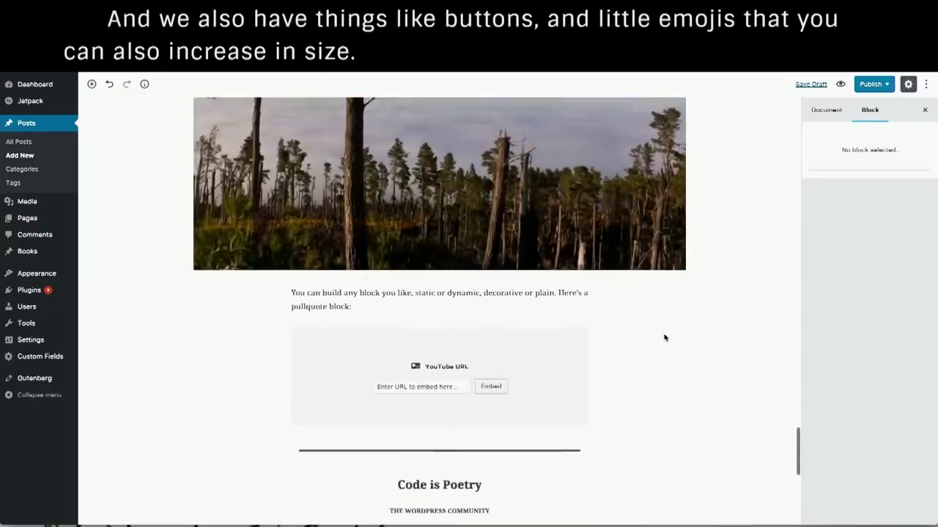
scroll(665, 338, up, 5)
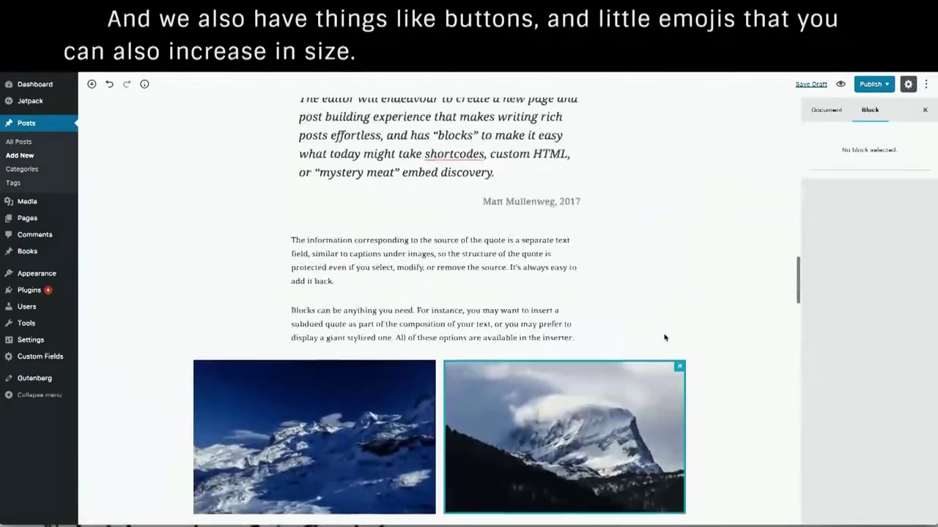
click(343, 316)
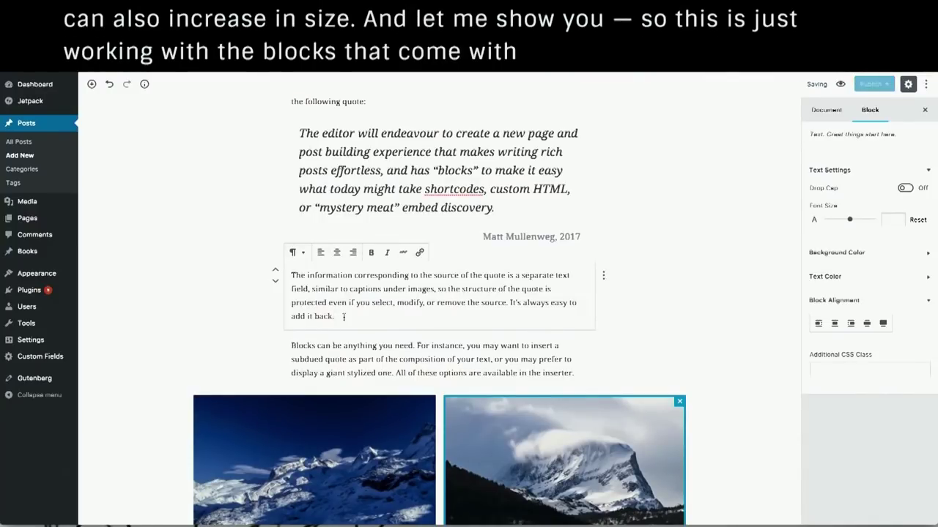
key(Return)
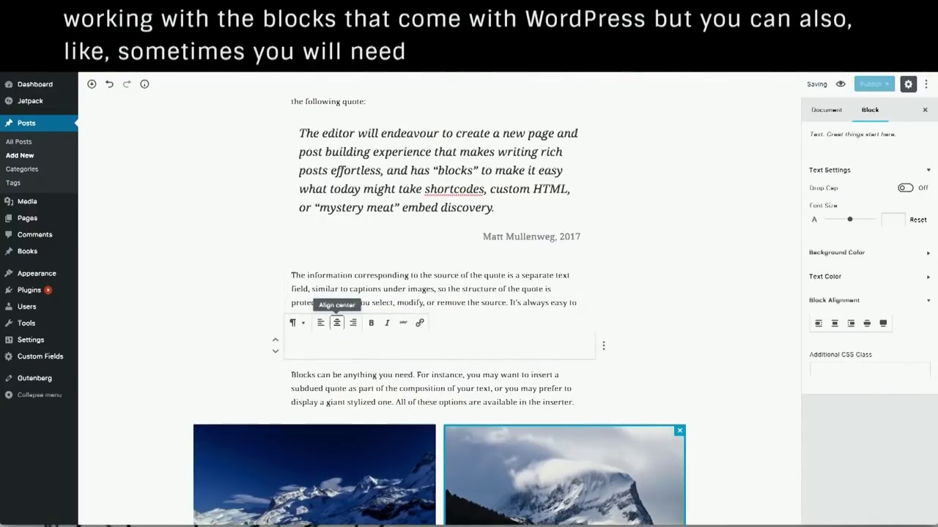
text(/curl)
key(BackSpace)
key(BackSpace)
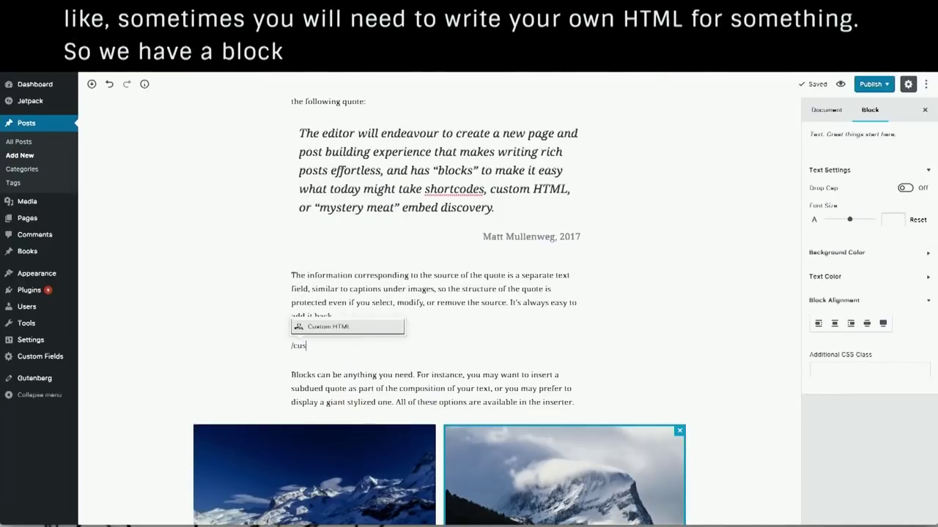
key(Return)
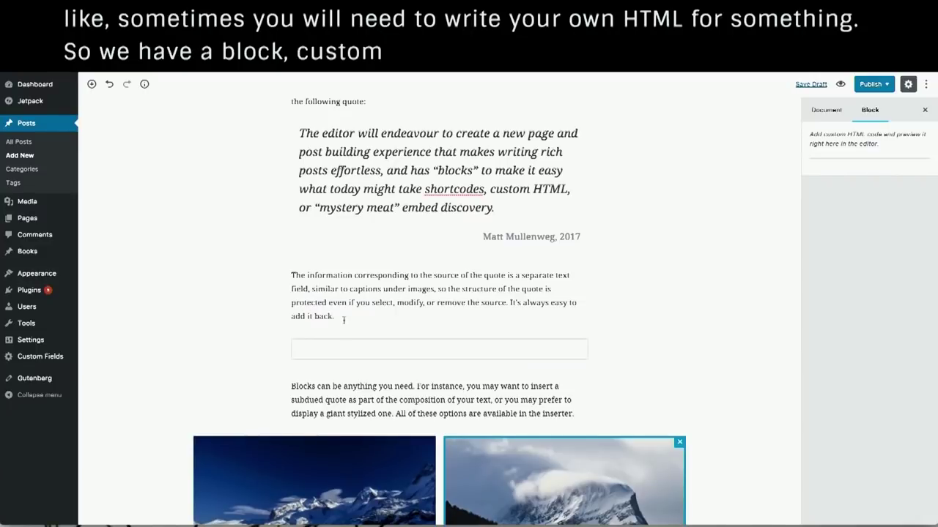
- Enter <marquee>Long live the marquee!</marquee> in the Custom HTML block and switch it to its preview
click(352, 350)
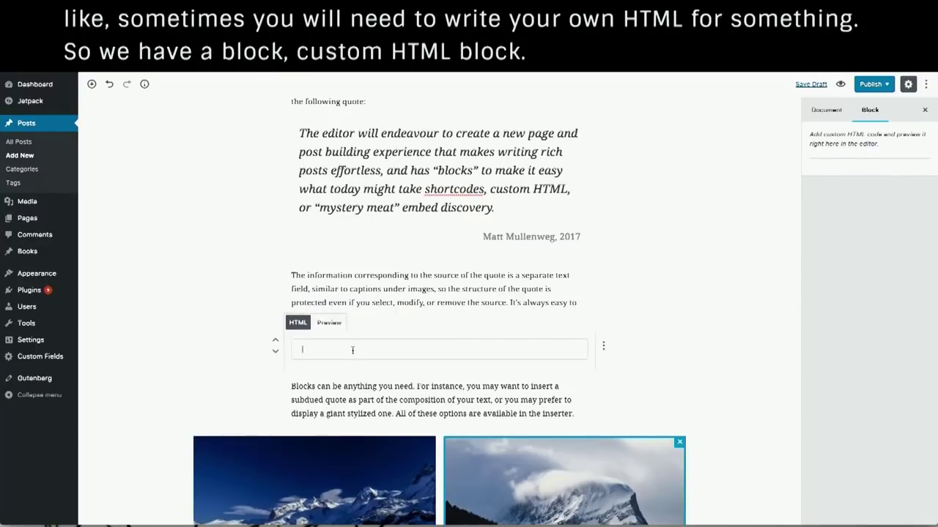
text(<marquee>)
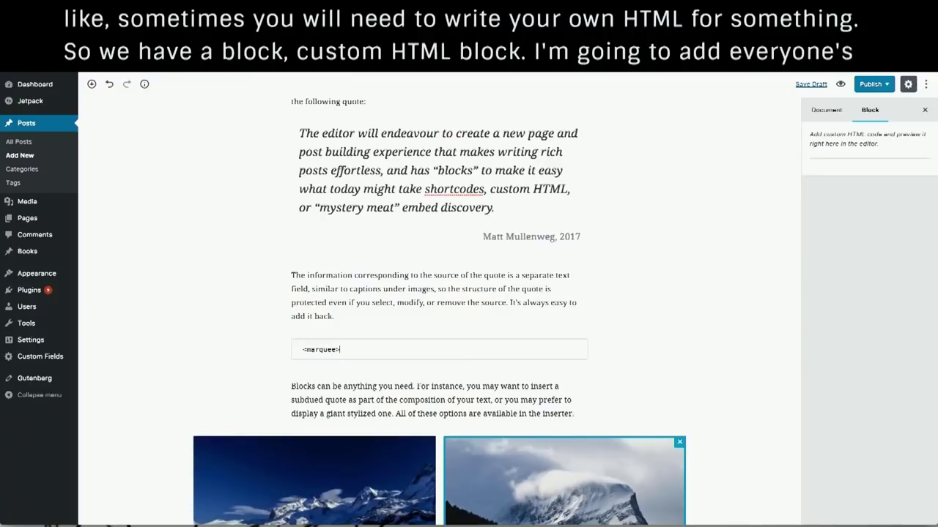
text(Long live the marquee!</)
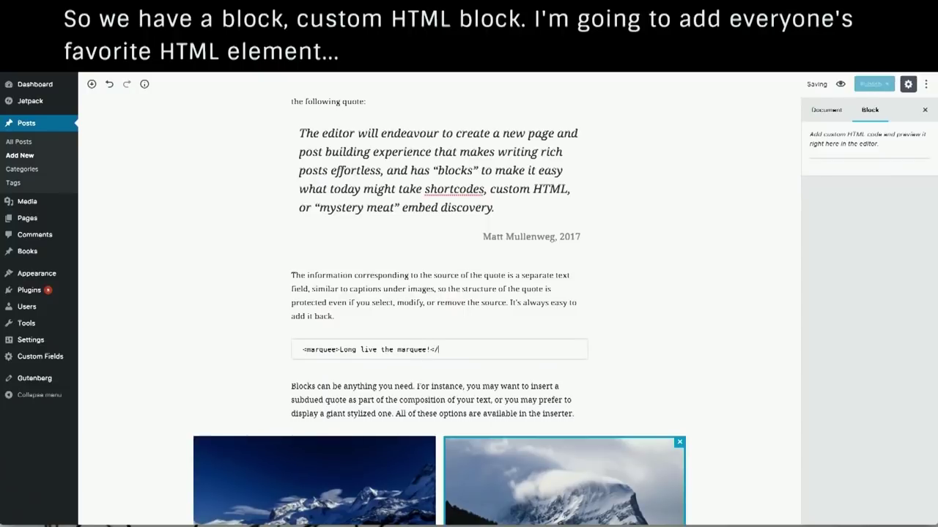
text(e>)
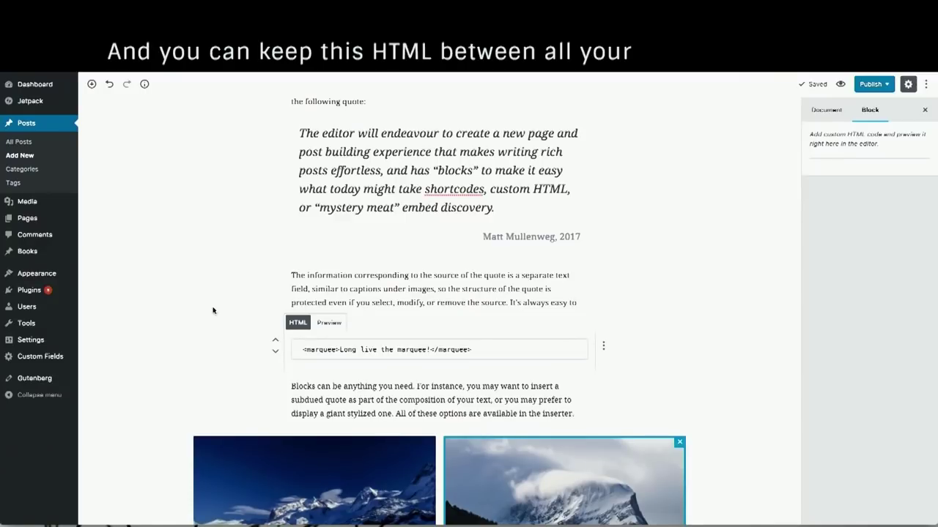
click(329, 326)
click(191, 312)
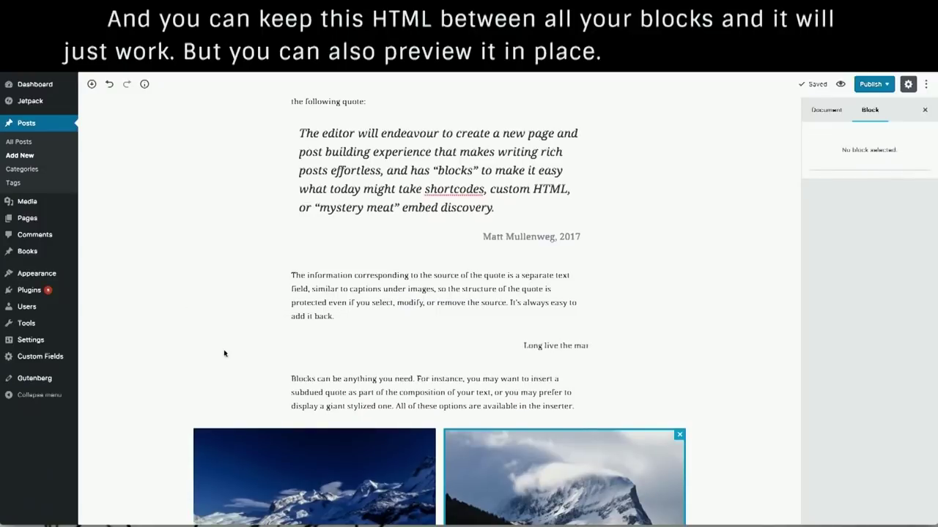
- Move the marquee block up one position so that it sits directly below the large quote
scroll(224, 354, down, 1)
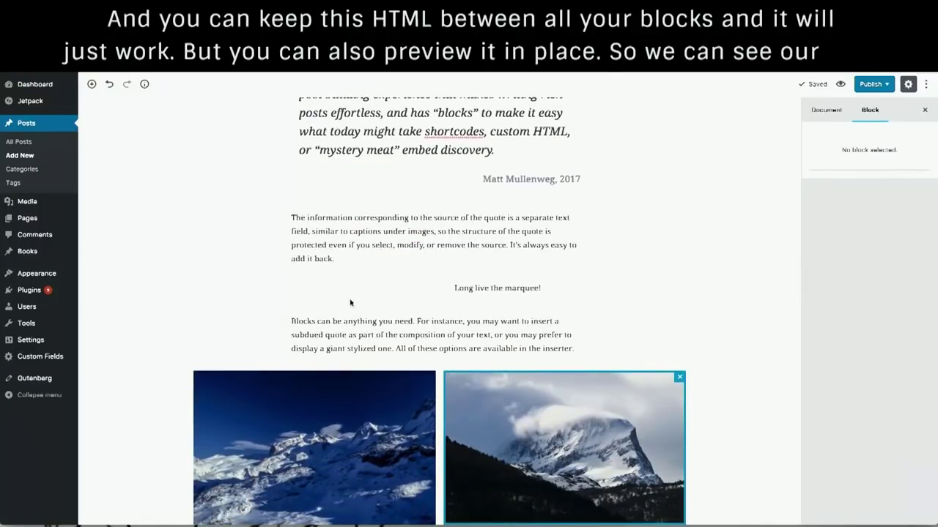
click(276, 283)
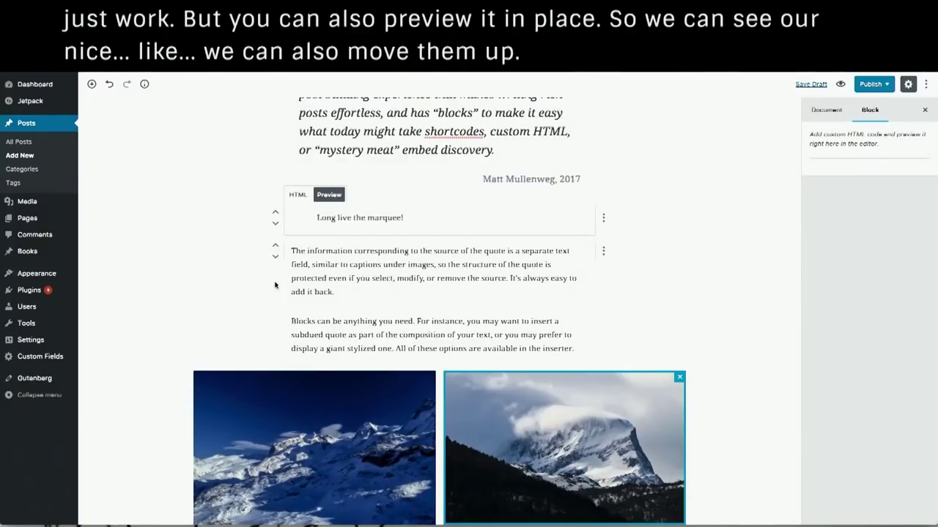
scroll(221, 244, up, 5)
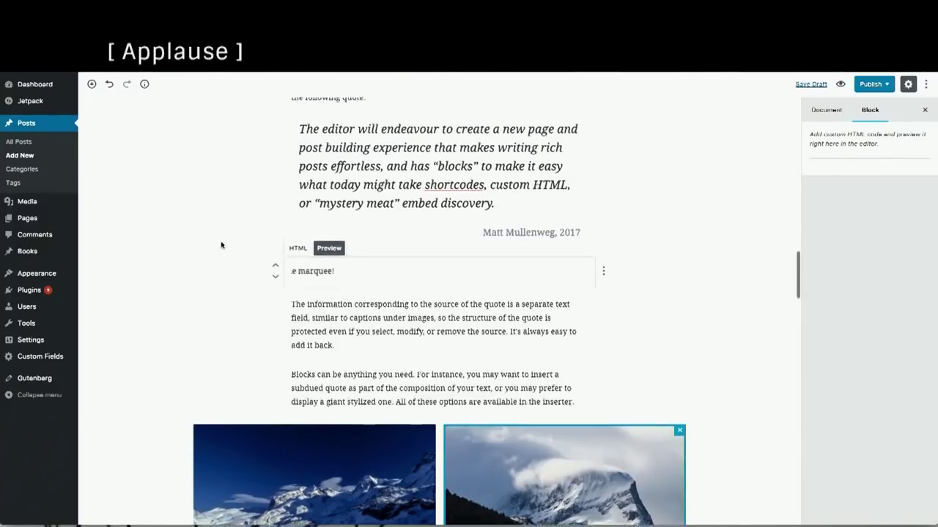
scroll(222, 245, down, 3)
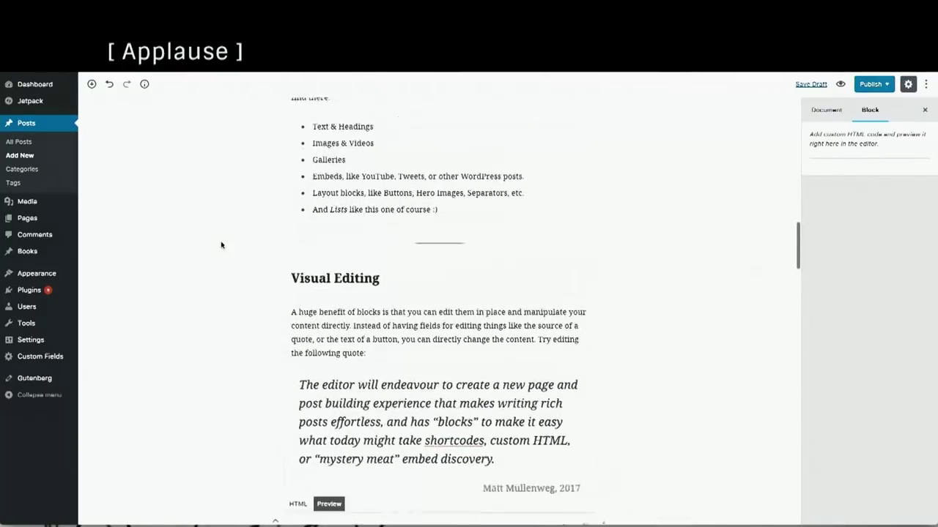
- Insert a Latest Posts block below the paragraph about the quote's source
click(471, 385)
key(Down)
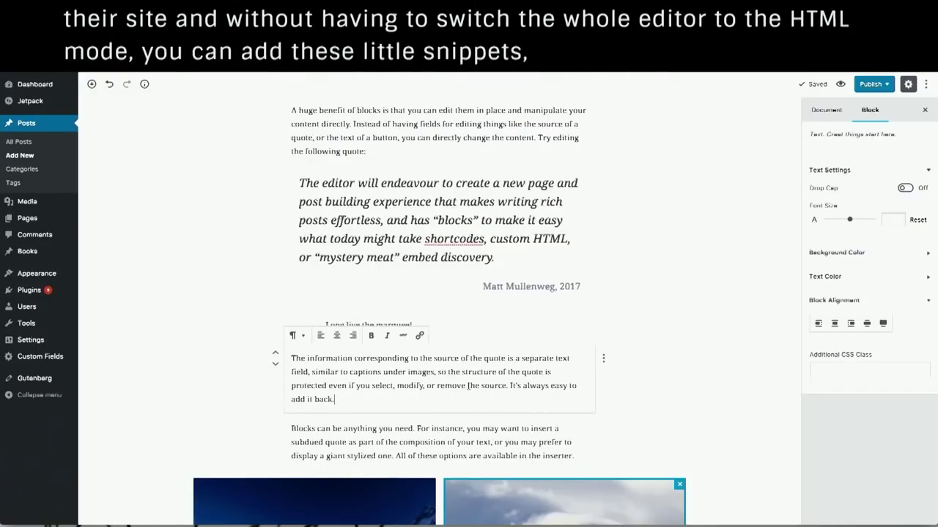
click(248, 362)
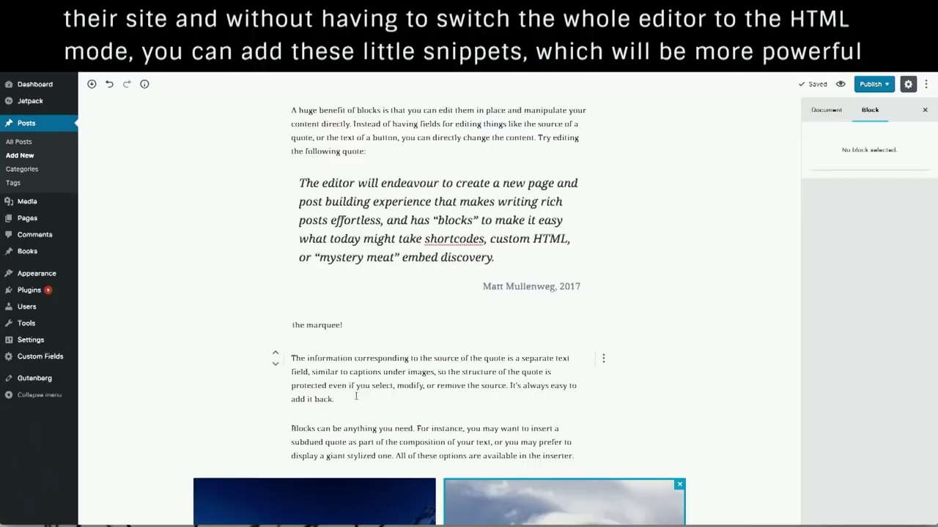
click(349, 399)
key(Return)
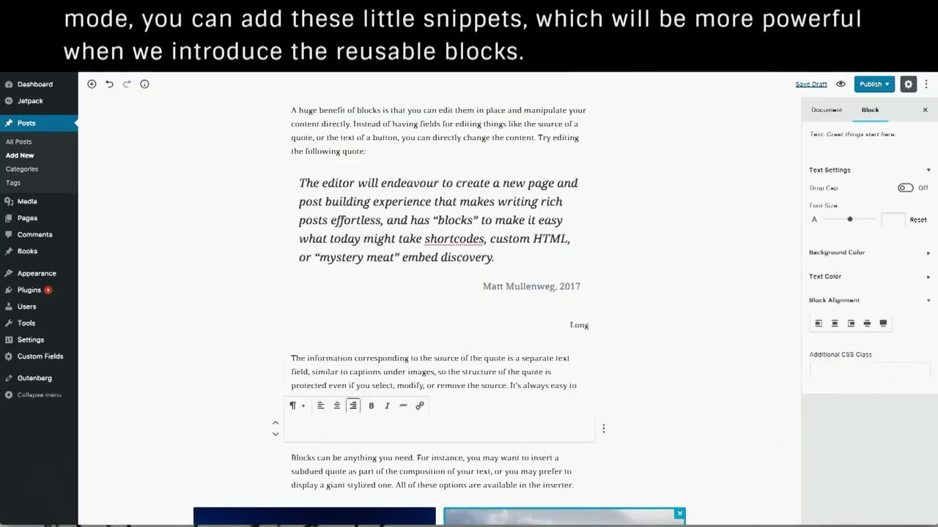
text(/late)
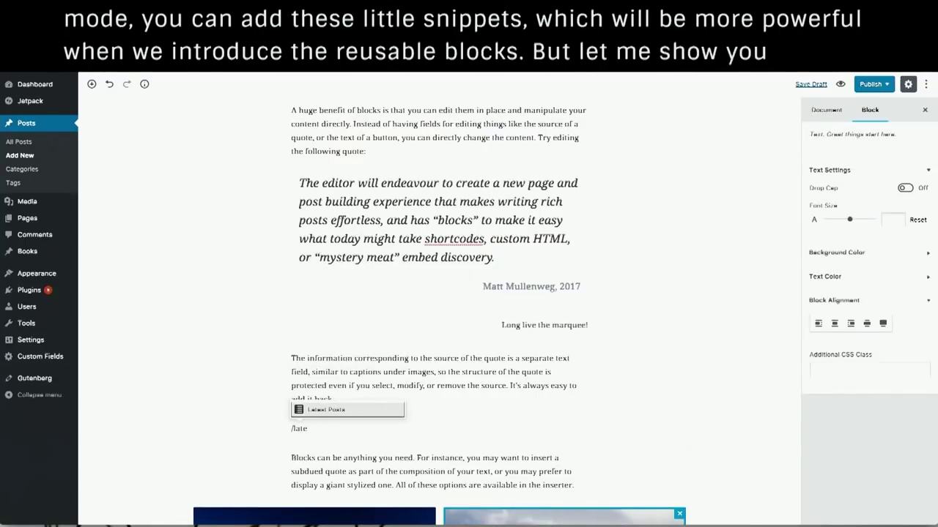
key(Return)
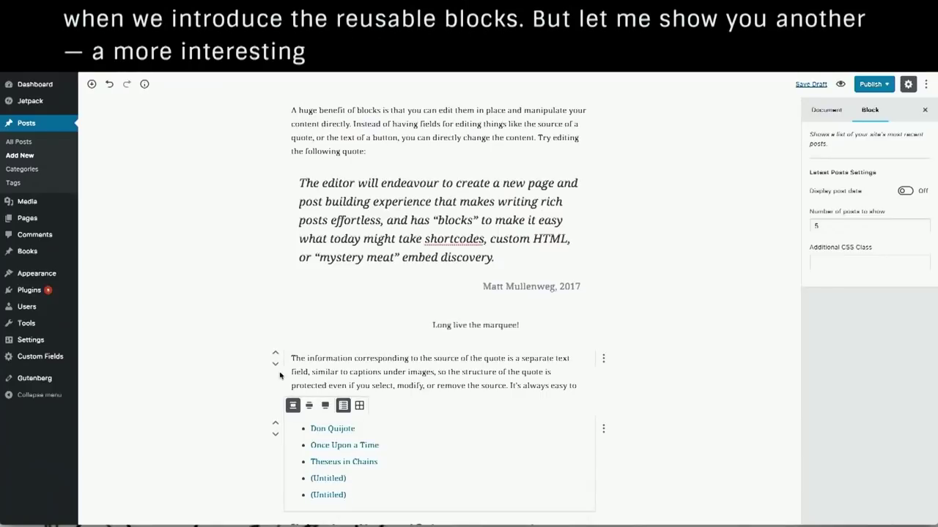
- Limit the Latest Posts block to 3 posts, display the post dates and switch it to the grid layout
scroll(280, 375, down, 2)
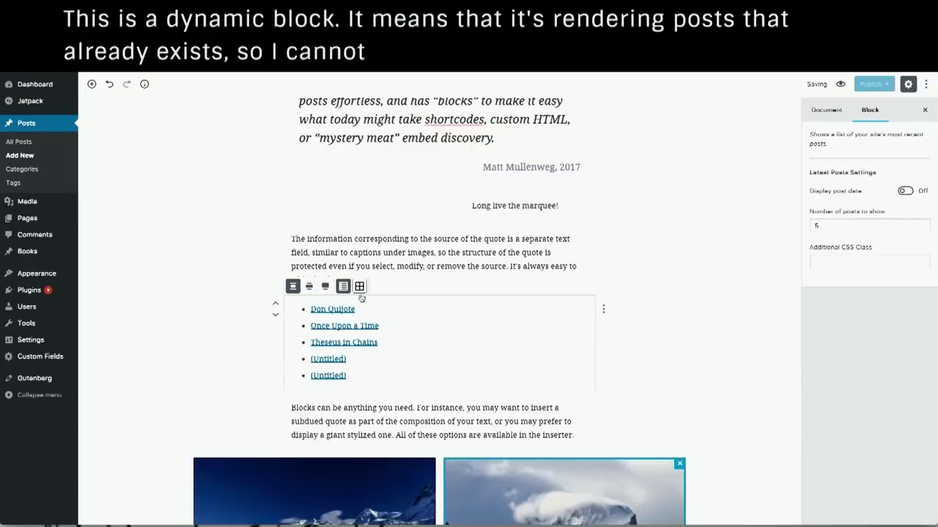
click(922, 230)
click(922, 230)
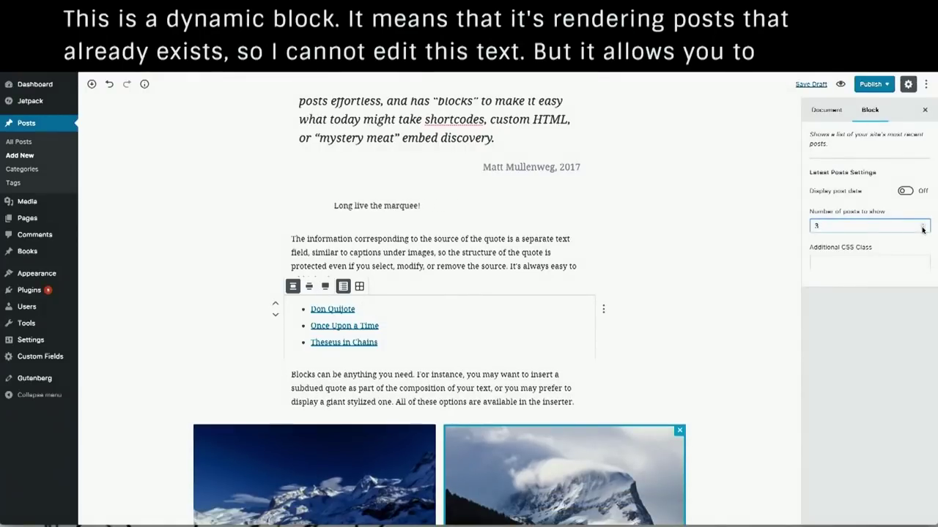
click(906, 191)
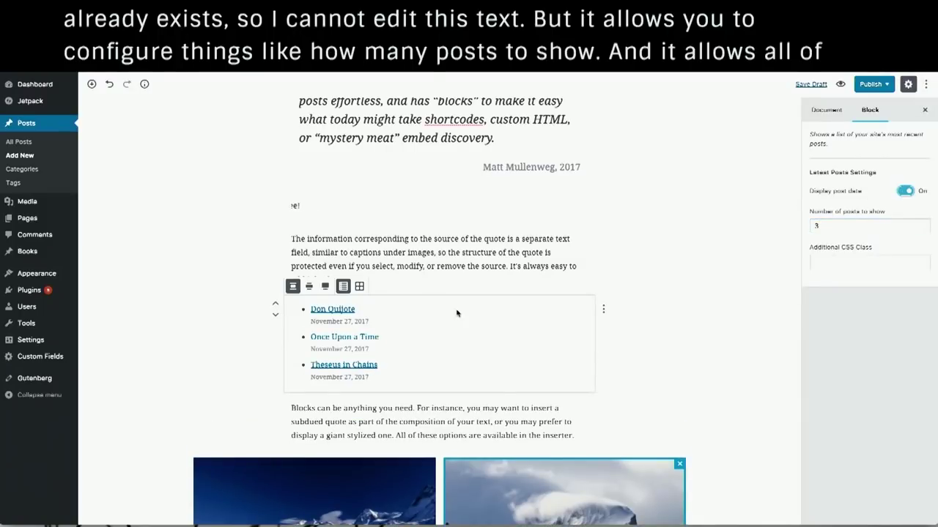
click(359, 286)
click(202, 321)
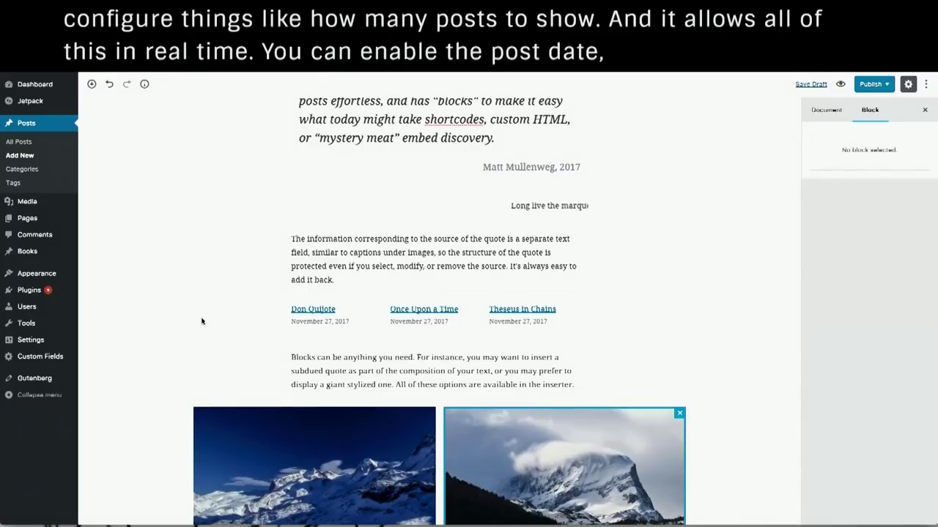
- Look through the demo post down to its closing blocks and stop the embedded video above the empty YouTube block
scroll(203, 321, down, 2)
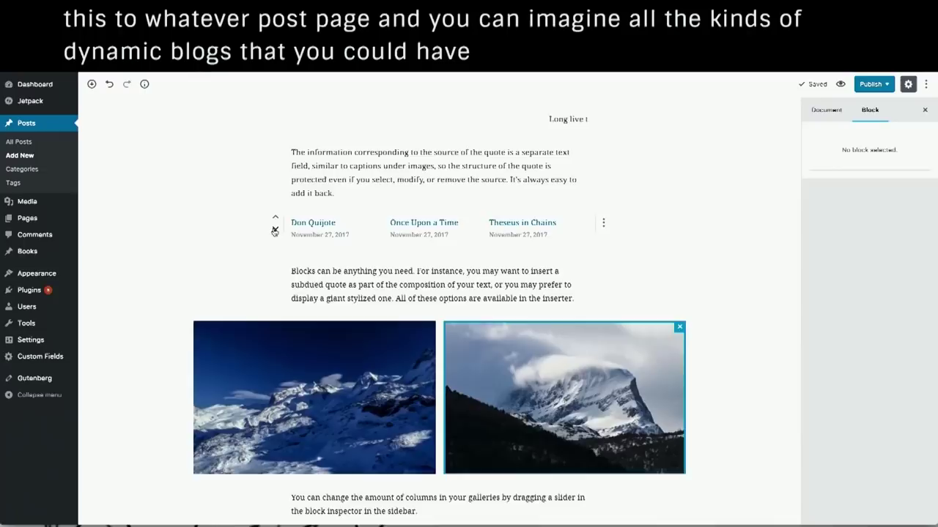
scroll(272, 230, up, 10)
scroll(212, 216, up, 12)
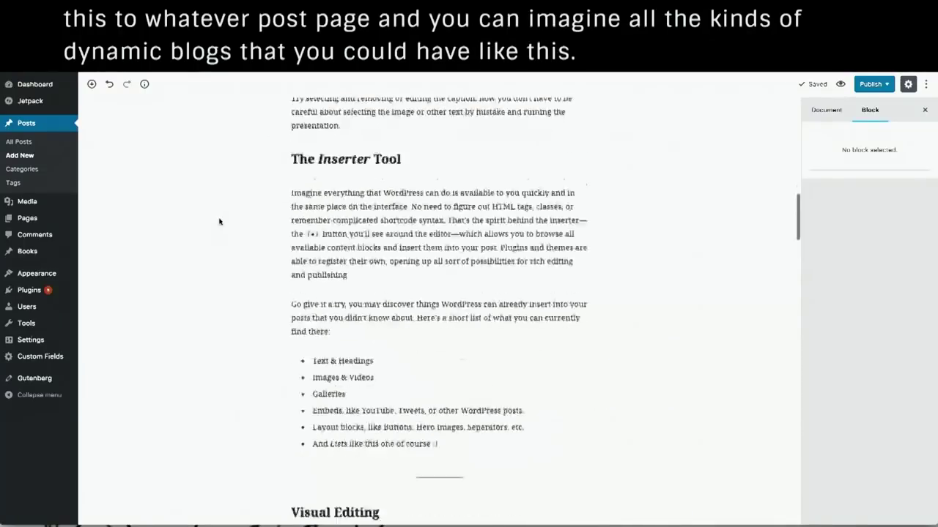
scroll(219, 222, down, 20)
scroll(218, 222, down, 20)
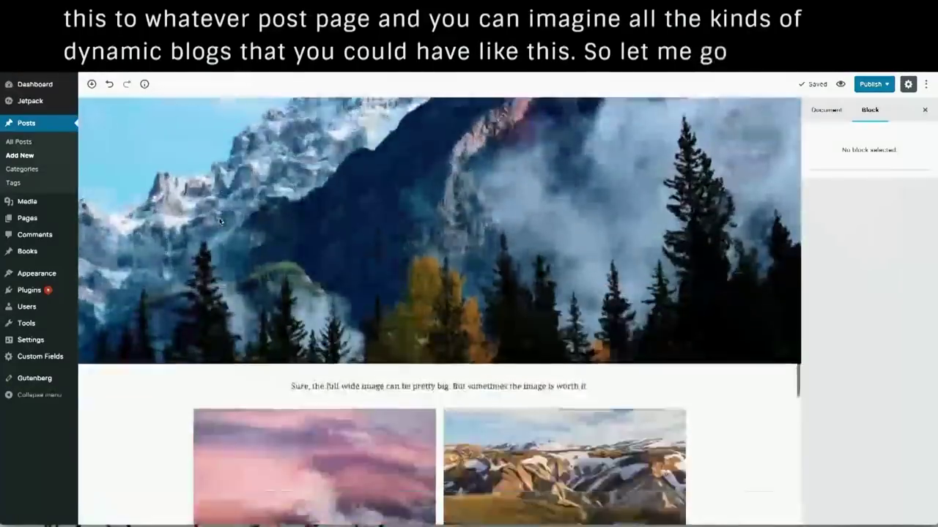
scroll(218, 221, up, 6)
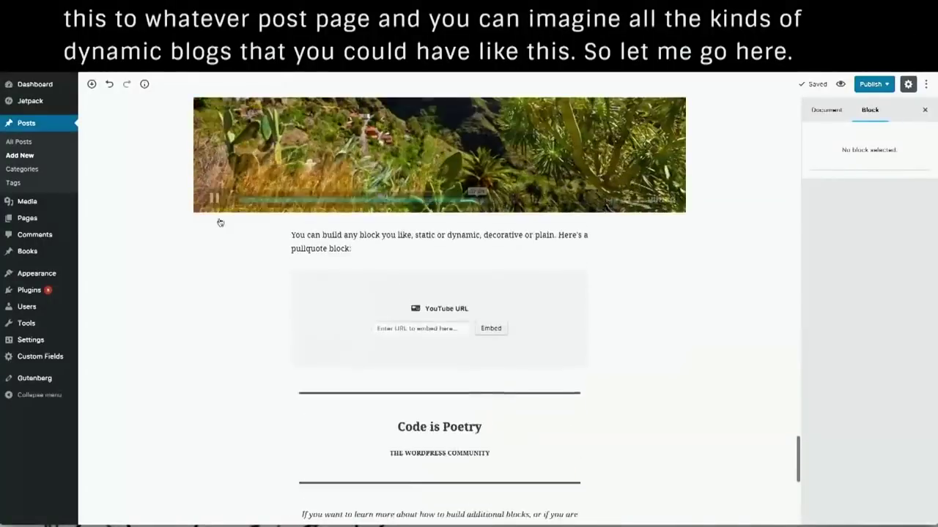
click(212, 229)
scroll(256, 373, down, 8)
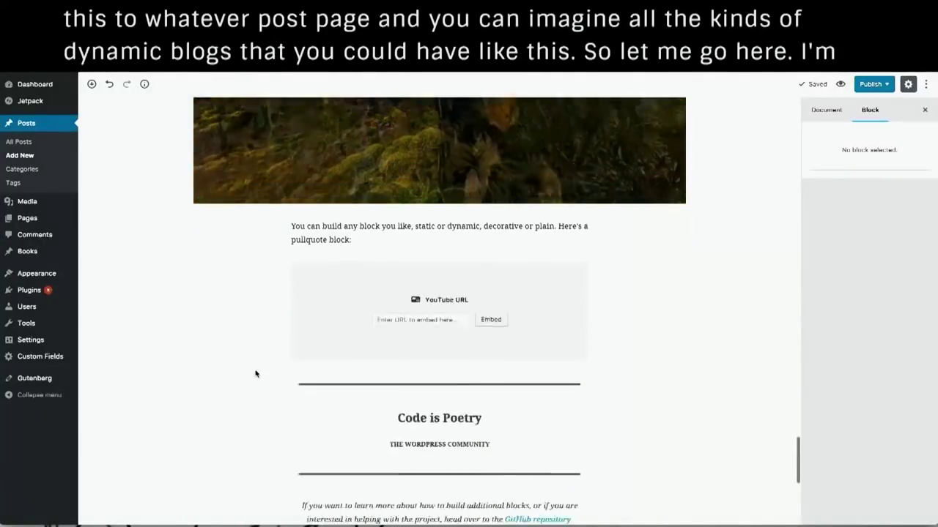
scroll(255, 373, up, 6)
scroll(255, 373, down, 8)
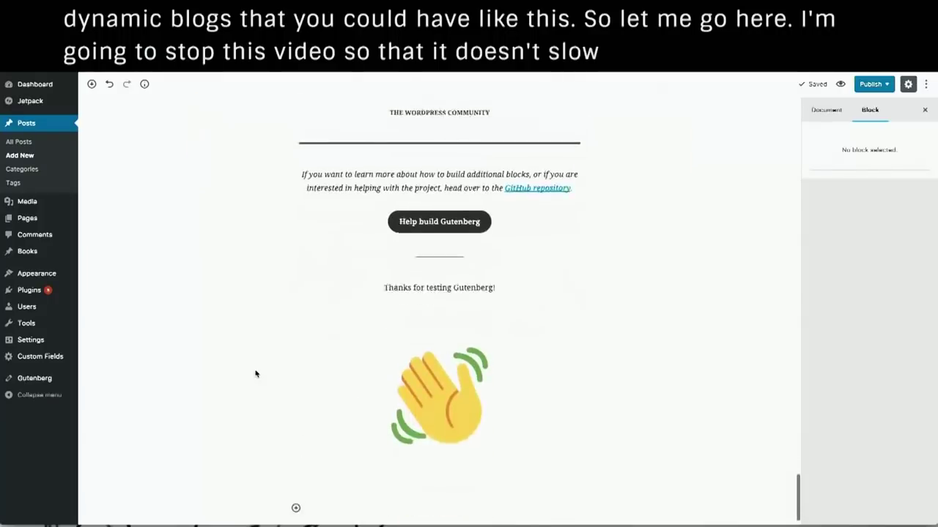
- Convert the "Code is Poetry" pullquote near the end of the post to a reusable block
scroll(256, 374, up, 3)
click(513, 206)
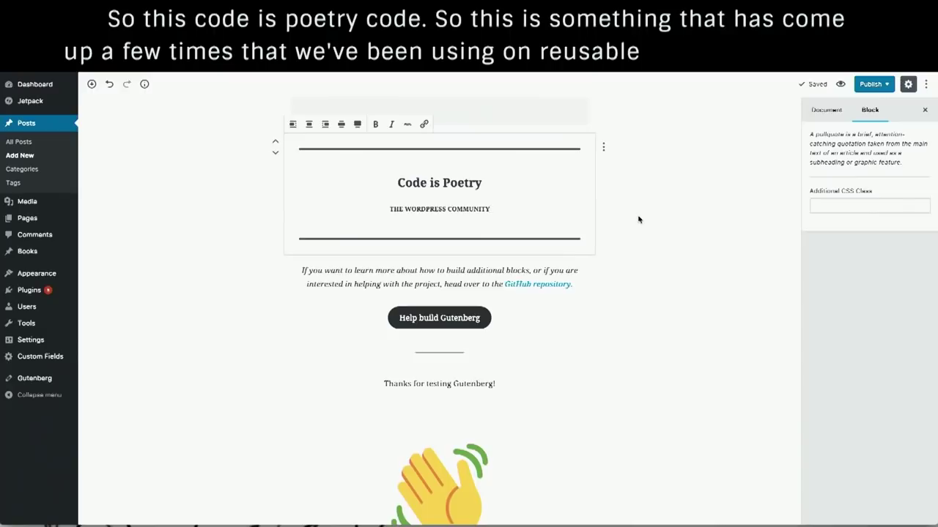
click(603, 146)
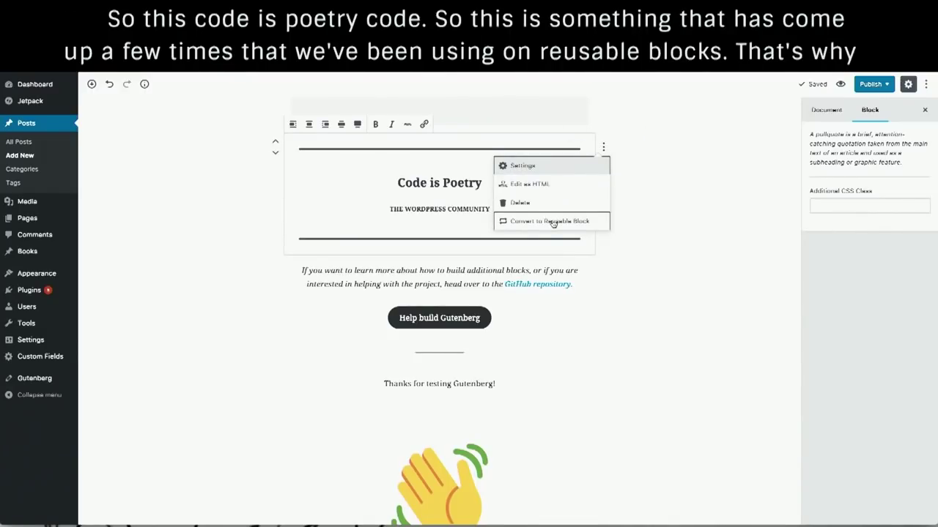
click(407, 200)
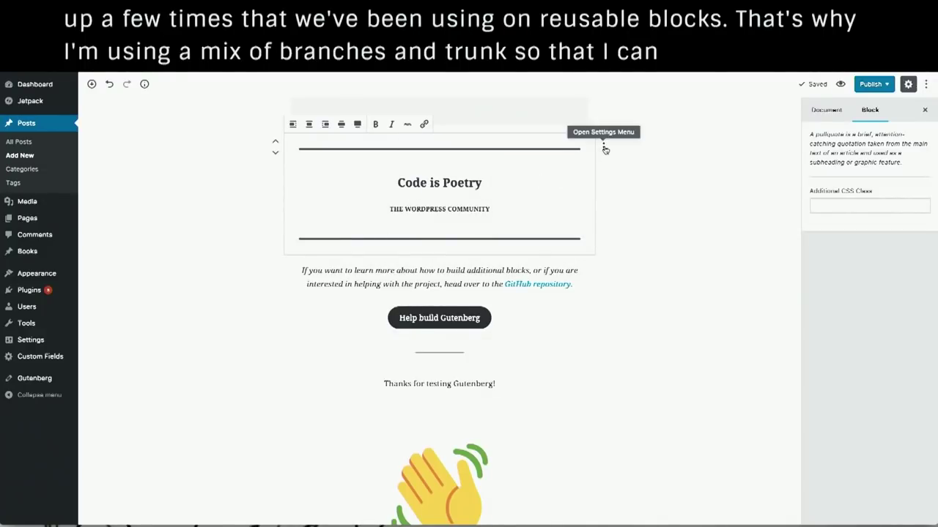
click(603, 148)
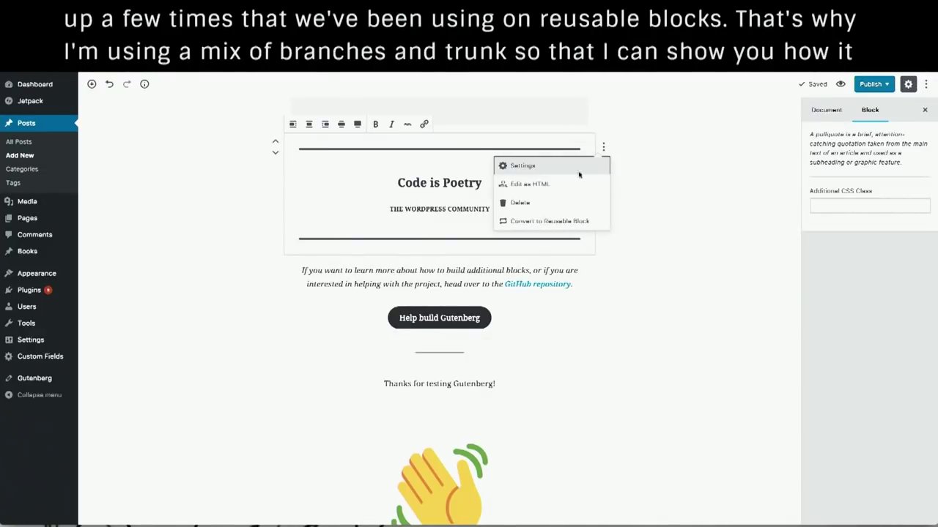
click(551, 221)
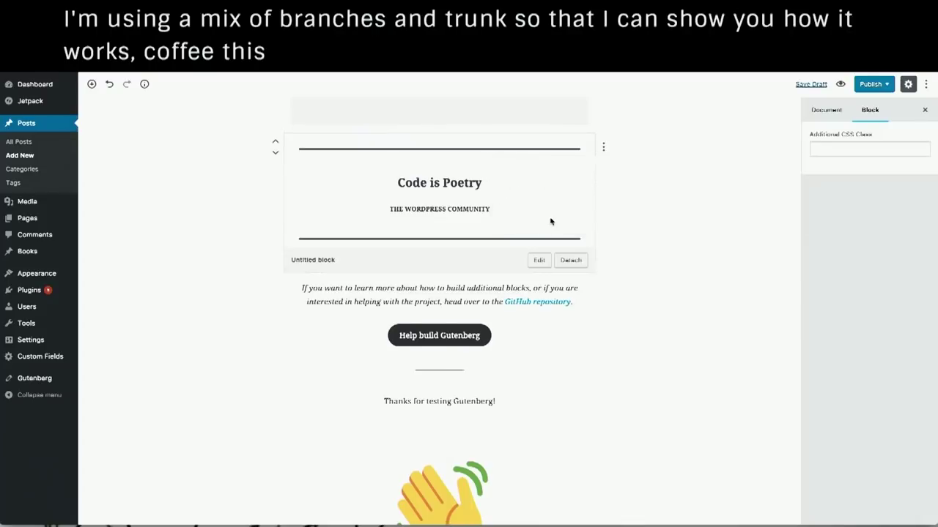
- Rename the new reusable pullquote block as "Code is Poetry" and save it
click(540, 261)
double_click(332, 260)
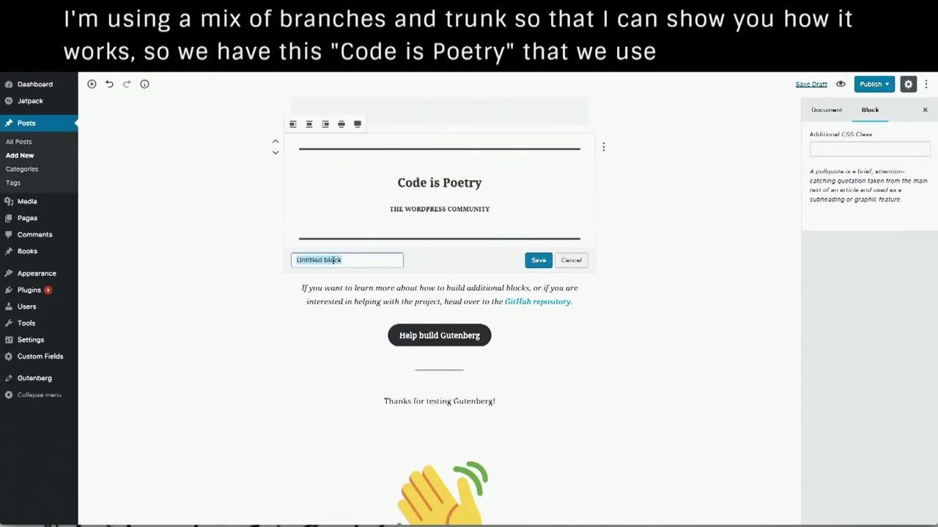
text(Code Is Poetr)
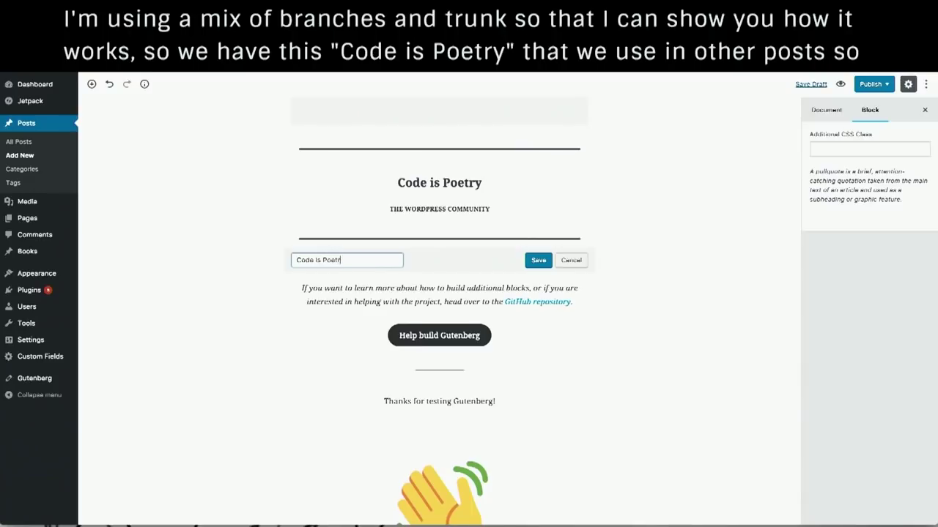
text(y)
click(530, 263)
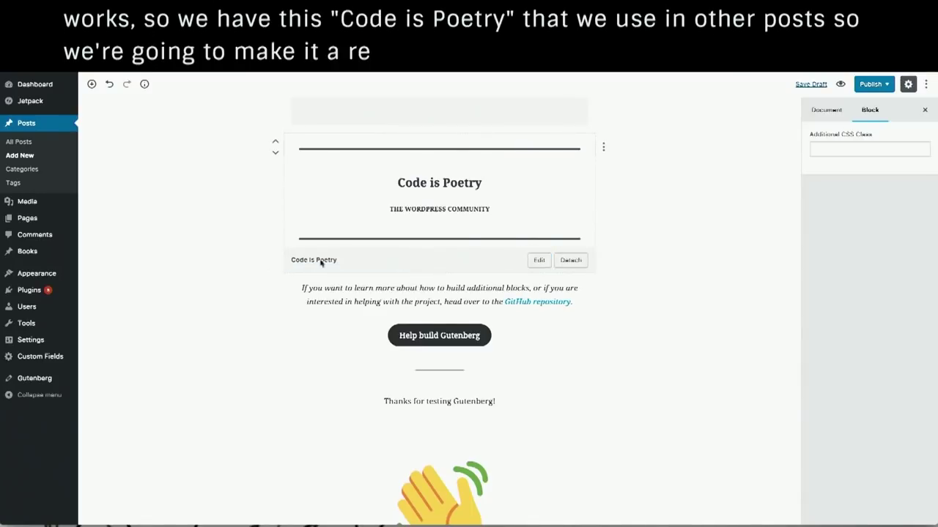
- Leave the demo post and start a new blank post
scroll(209, 230, up, 15)
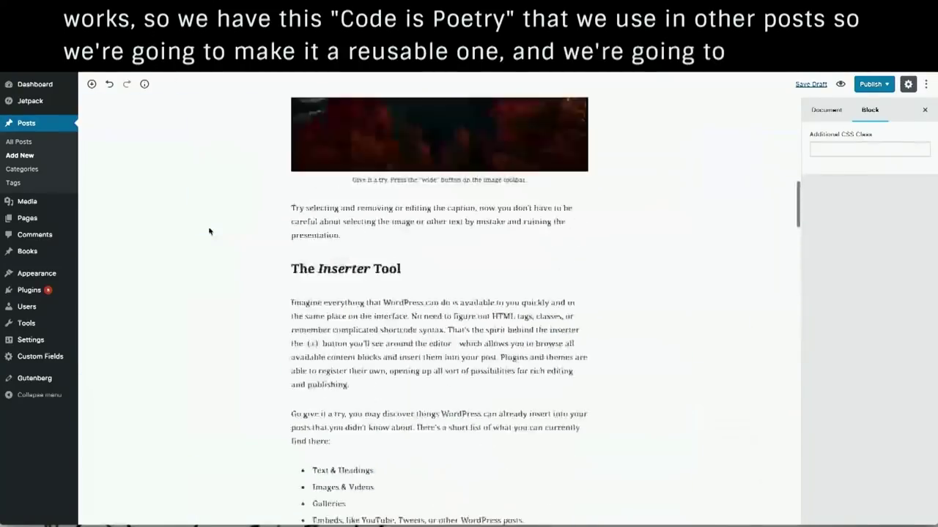
scroll(209, 231, up, 10)
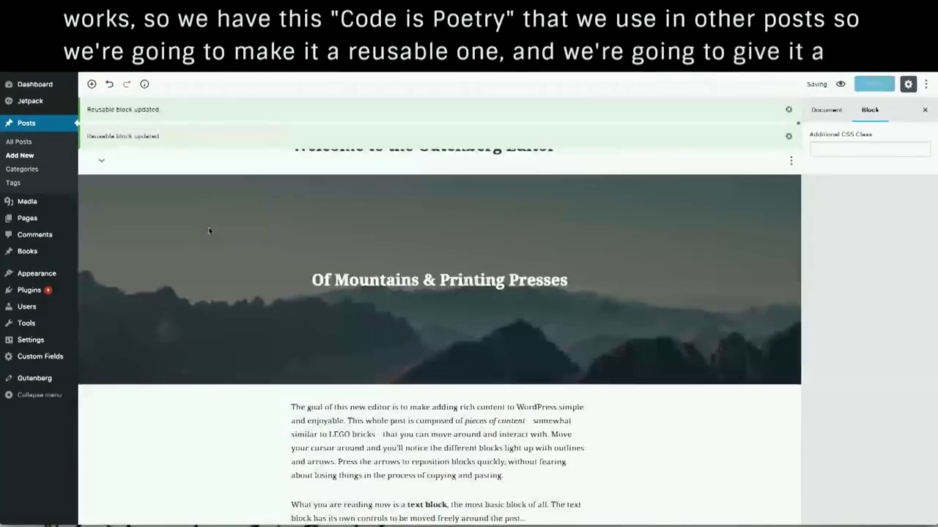
click(18, 156)
click(496, 181)
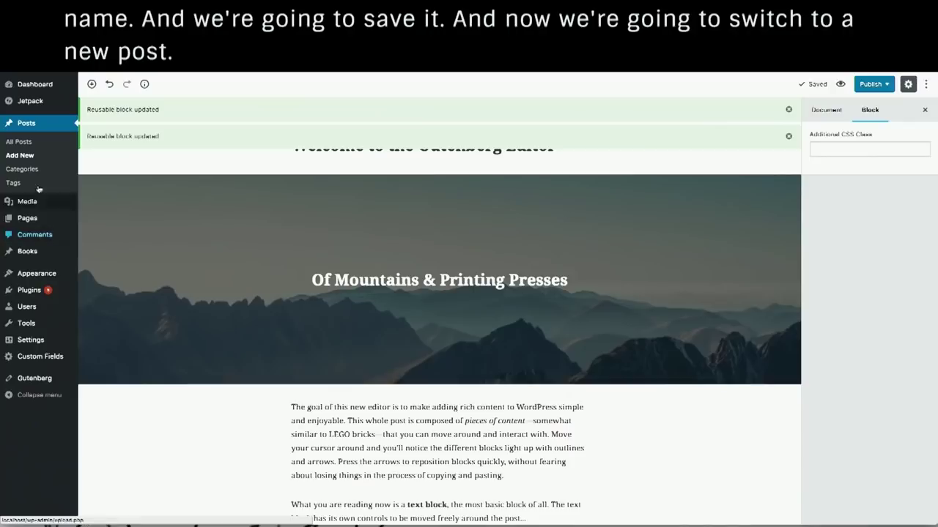
click(20, 156)
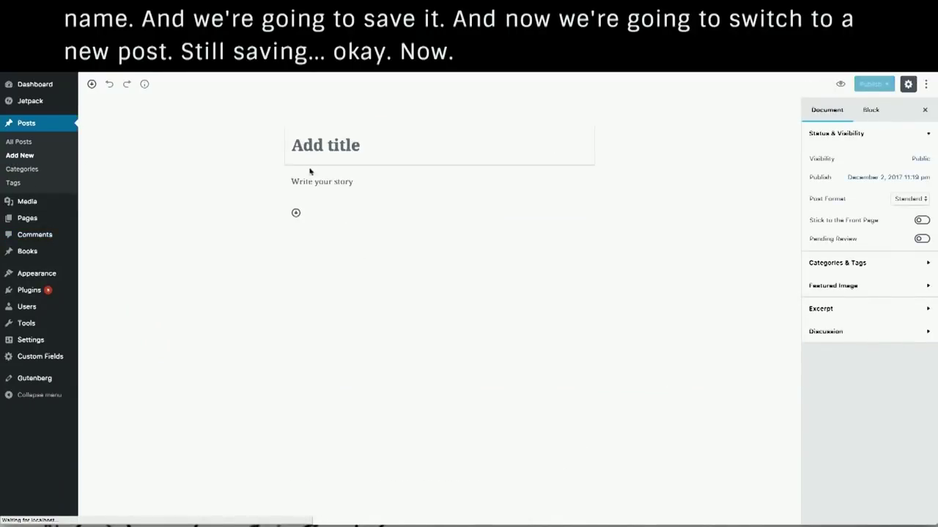
- Try to insert the saved pullquote into the first paragraph with the slash command /cod
click(320, 182)
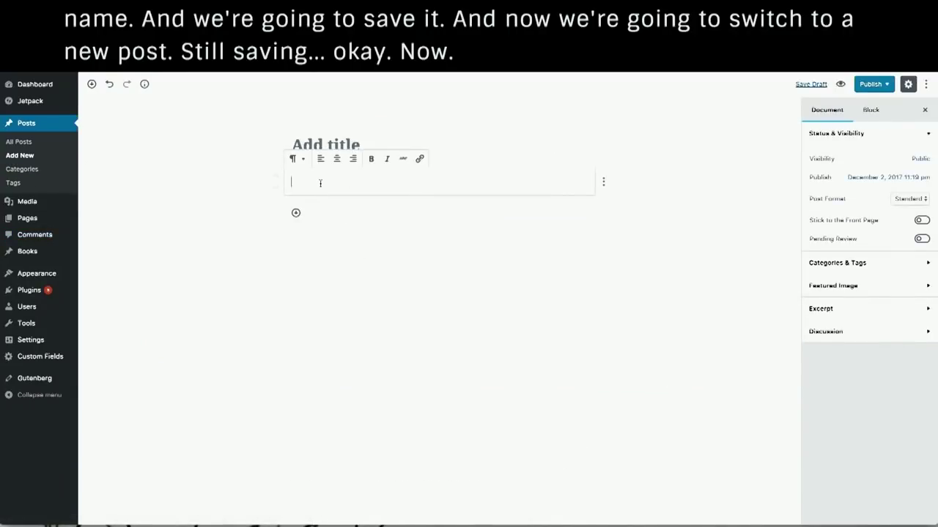
text(/cod)
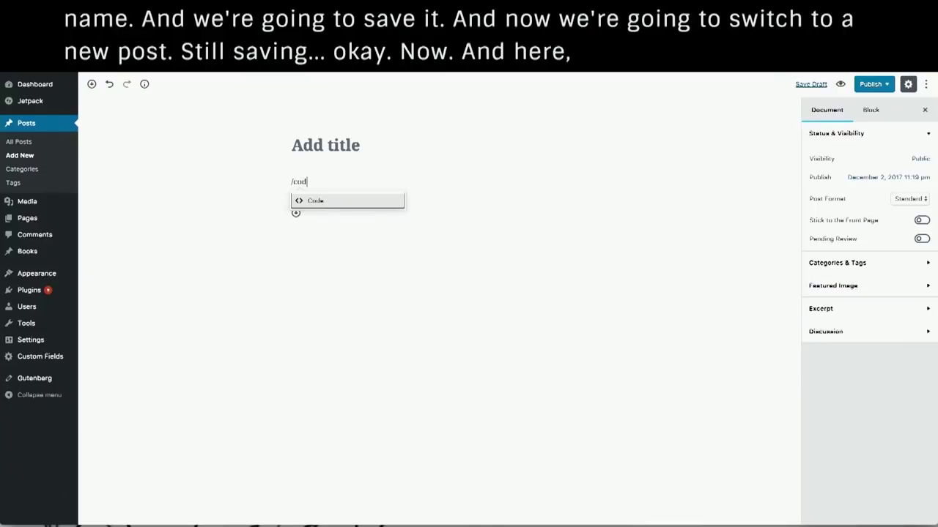
key(Return)
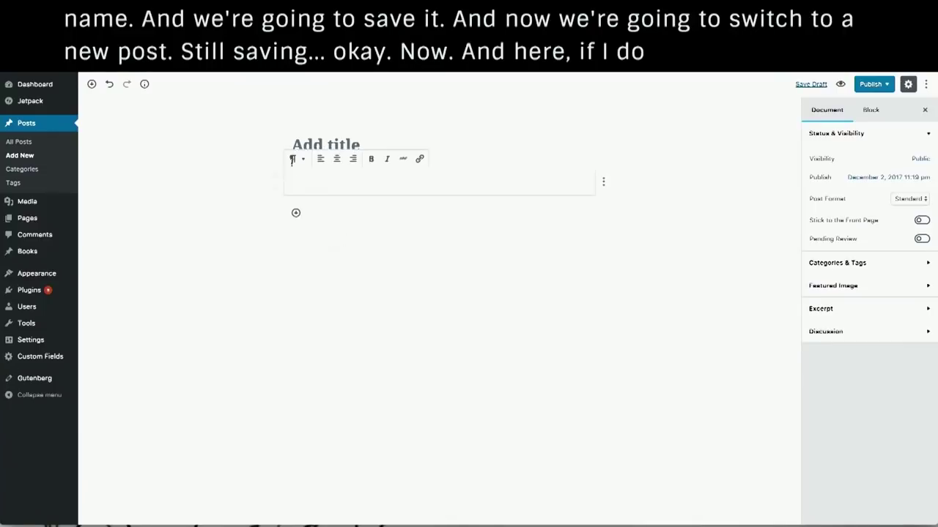
- Insert the saved "Code is Poetry" reusable block below the empty paragraph and deselect it
click(92, 84)
click(207, 123)
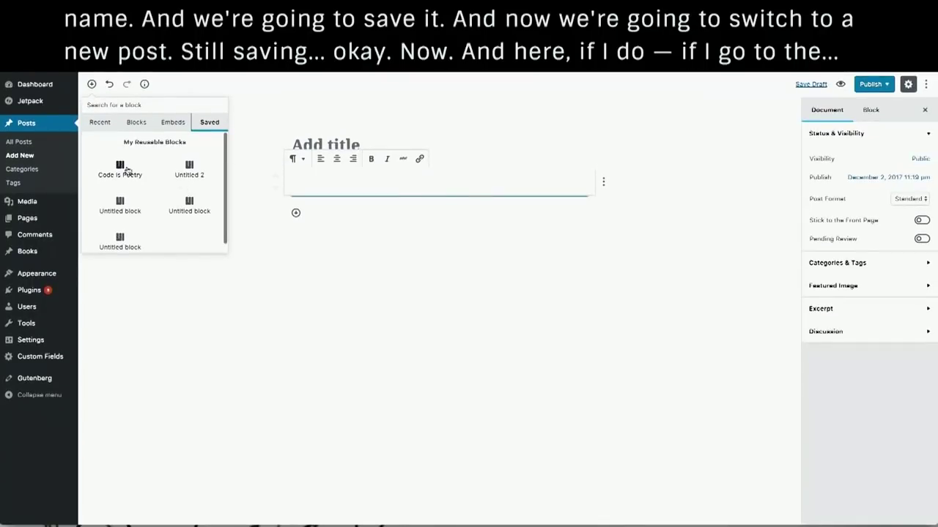
click(121, 168)
click(203, 283)
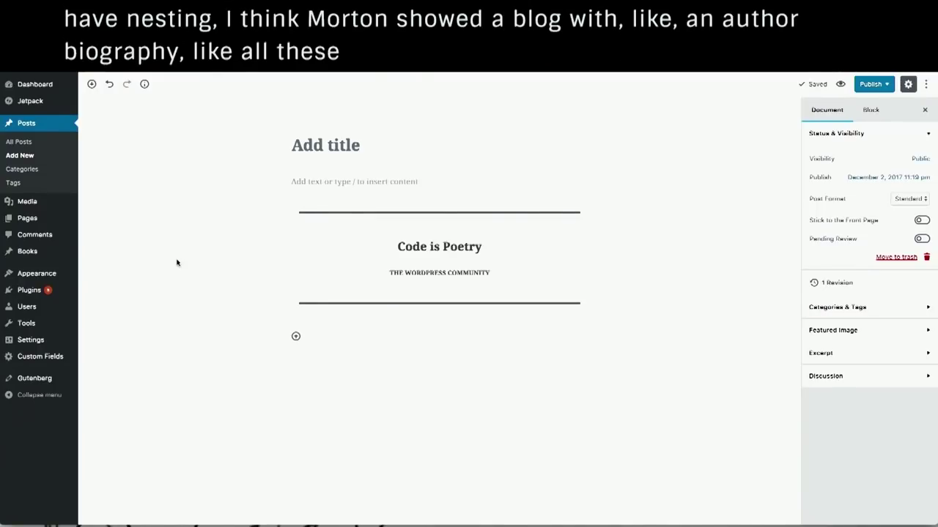
- Insert the last untitled saved reusable block, the large quote about the editor, below the pullquote and deselect it
click(91, 84)
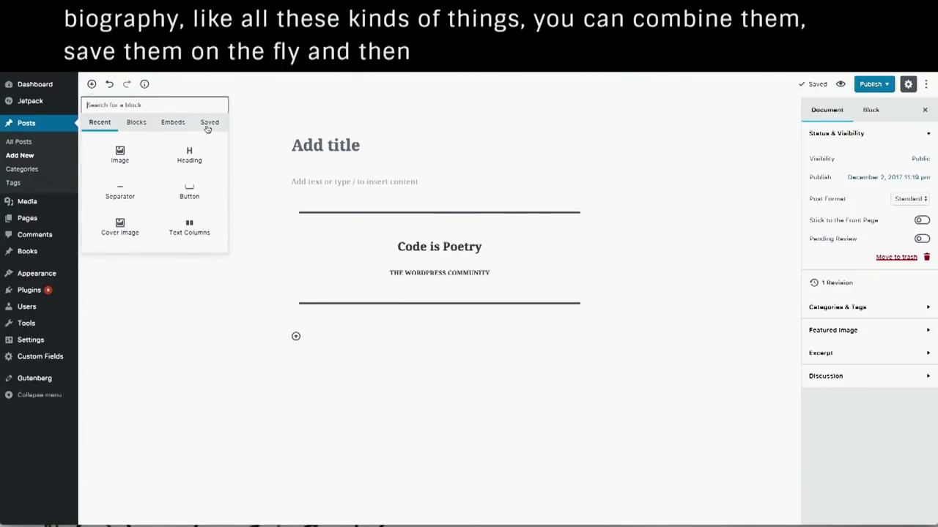
click(206, 125)
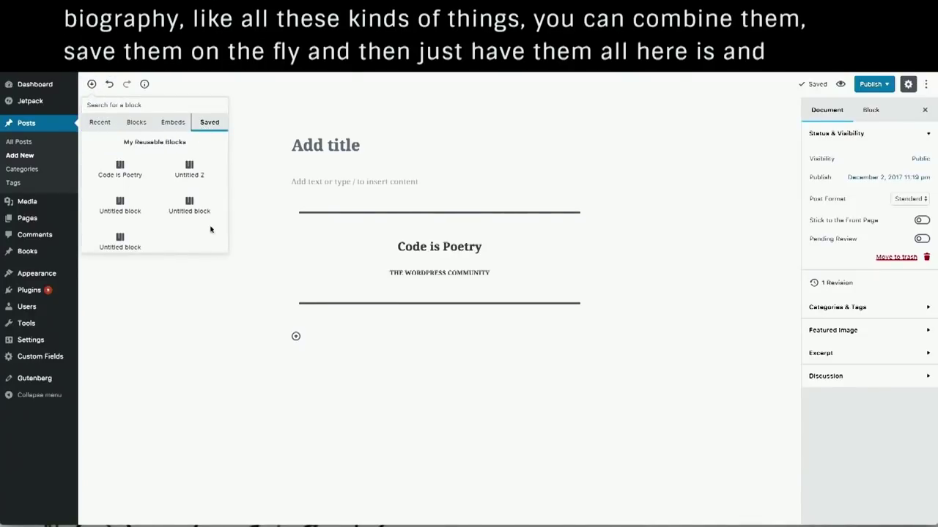
scroll(87, 181, down, 1)
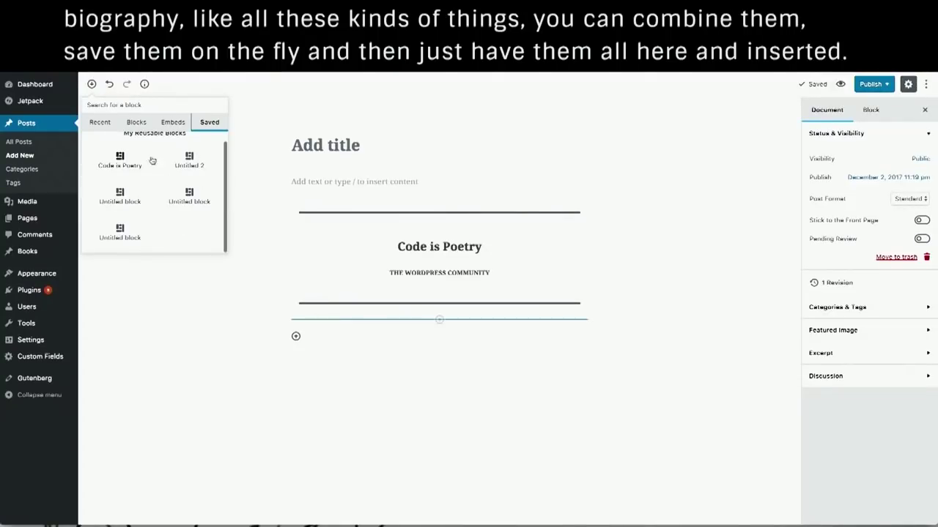
click(120, 233)
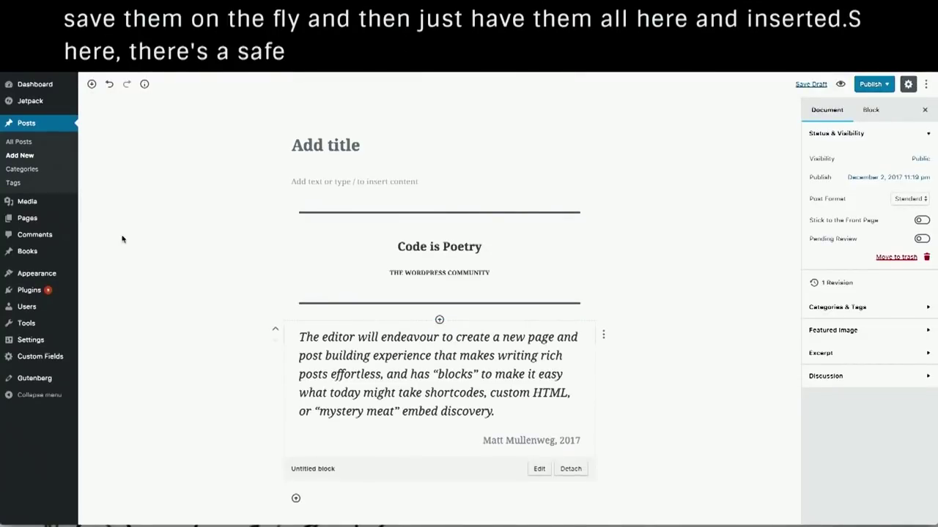
click(202, 367)
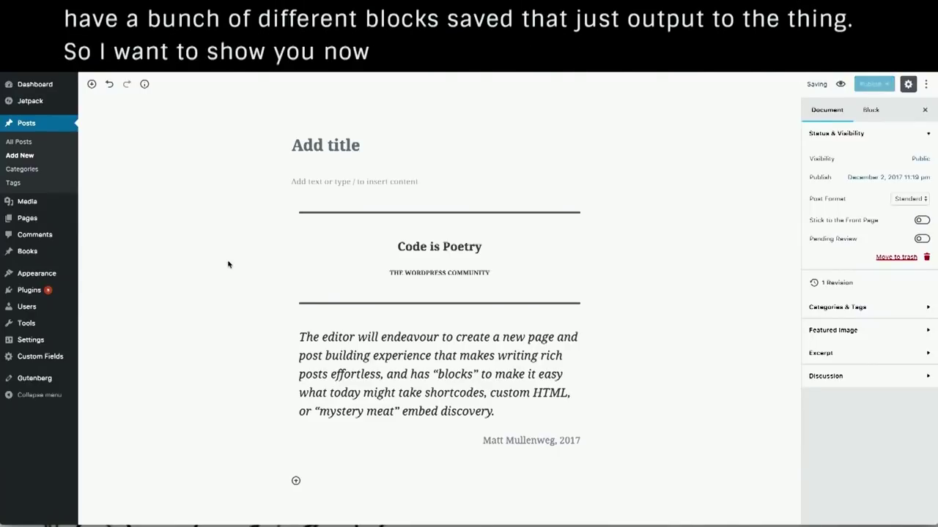
- Switch to the code editor and go to the start of the register_book_type function in the theme code
key(super+Tab)
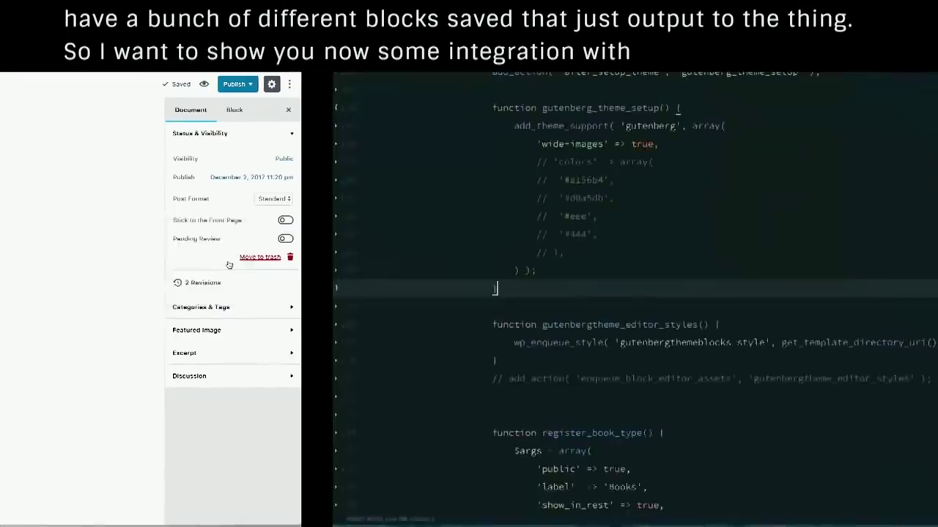
scroll(499, 296, down, 5)
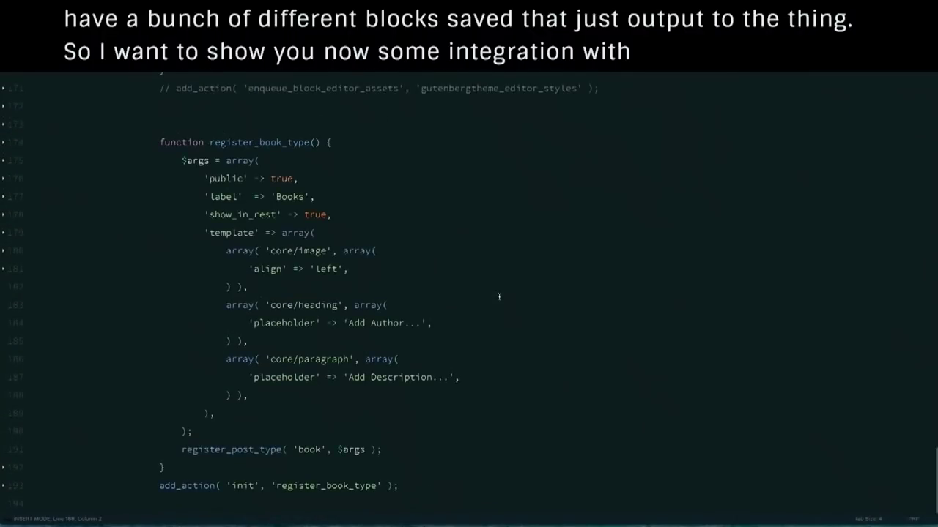
click(373, 132)
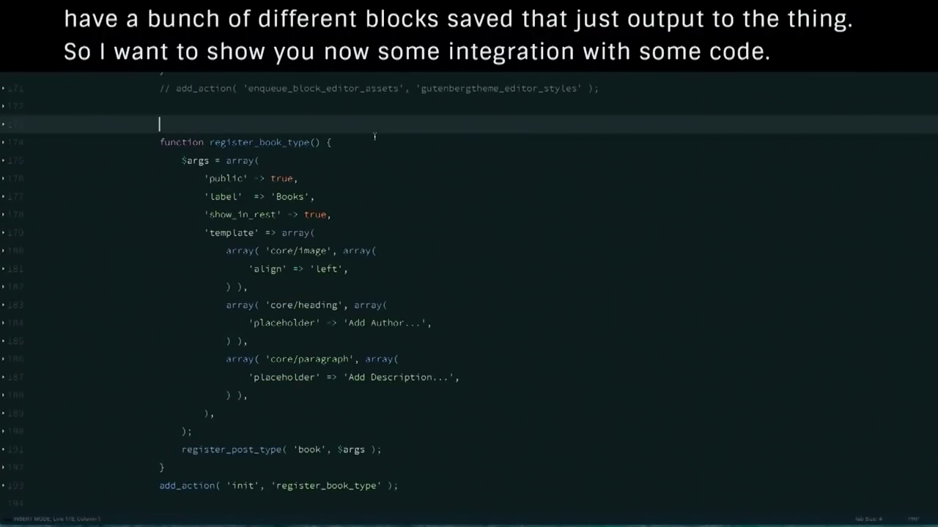
key(Down)
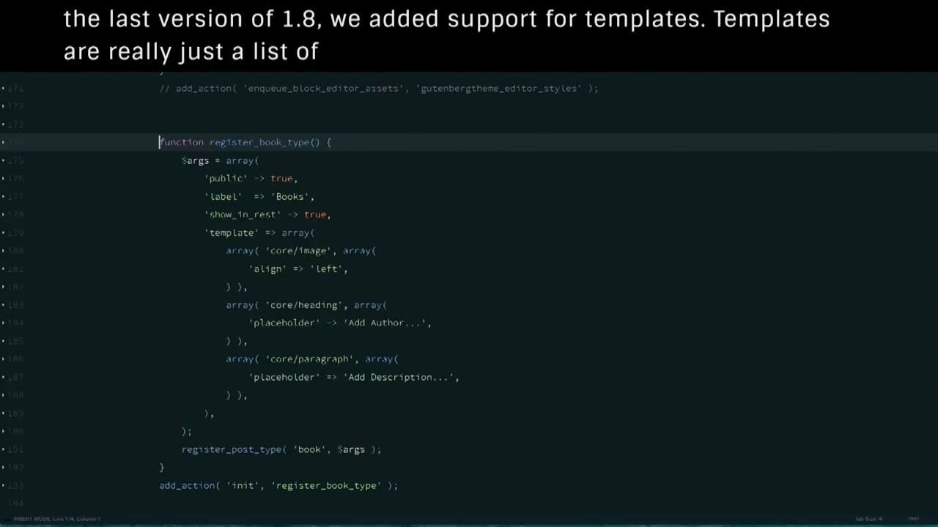
- Examine the arguments of the Books post type, from its label and REST setting to the start of its template array
key(Down)
key(Down)
key(Down)
key(Down)
key(Up)
key(Up)
key(Up)
key(Up)
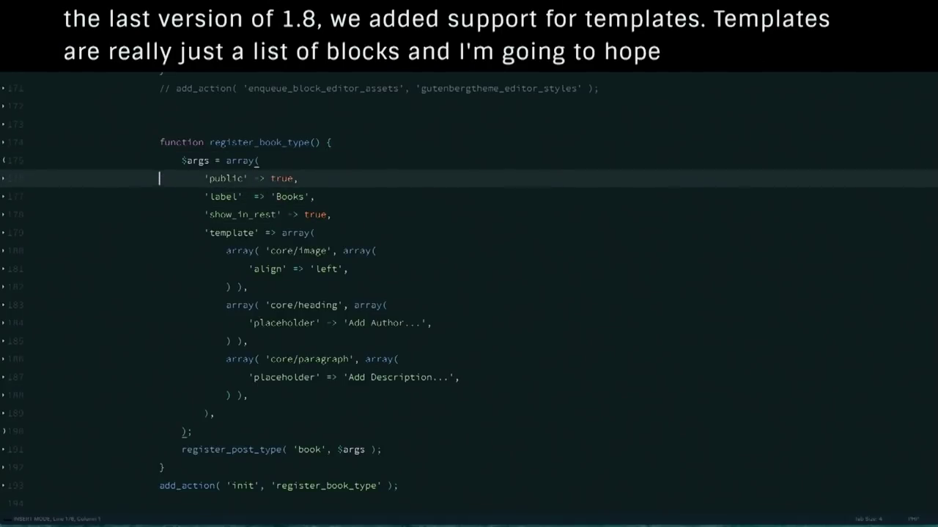
key(Down)
key(Down)
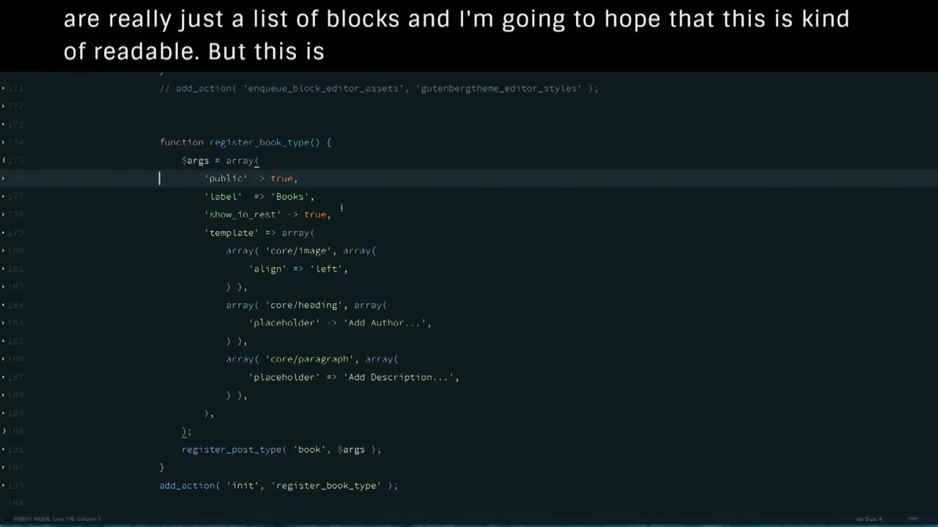
click(324, 197)
key(Down)
key(Down)
key(Up)
key(End)
key(shift+Home)
click(316, 233)
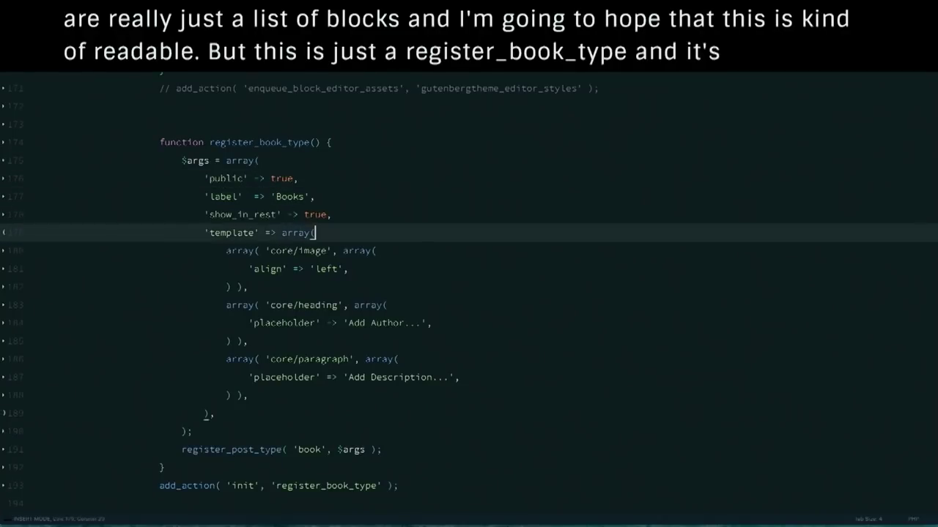
- Examine the Books post type's template array by highlighting it from the 'template' key through its closing bracket
key(Home)
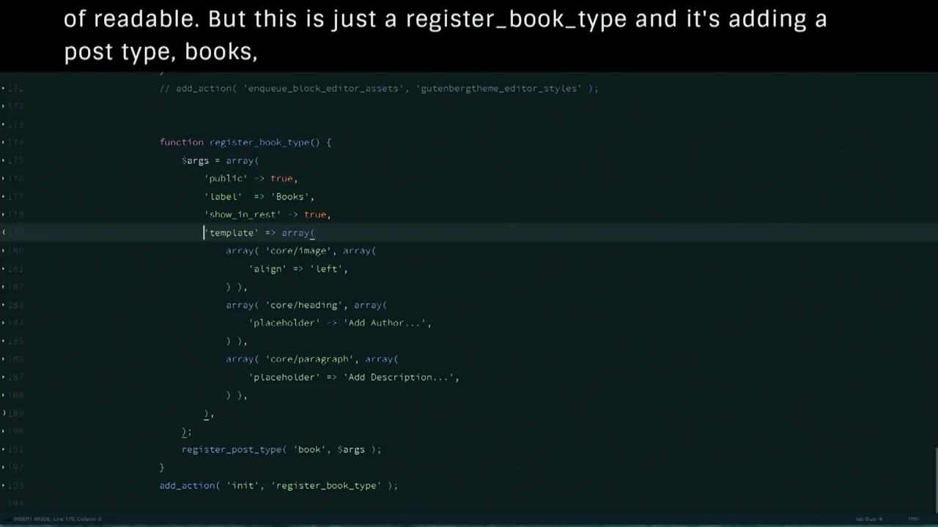
key(shift+Down)
key(shift+Down)
key(shift+Down)
key(shift+Down)
key(shift+Down)
key(shift+Down)
key(shift+Down)
key(shift+Down)
key(shift+Down)
key(shift+Down)
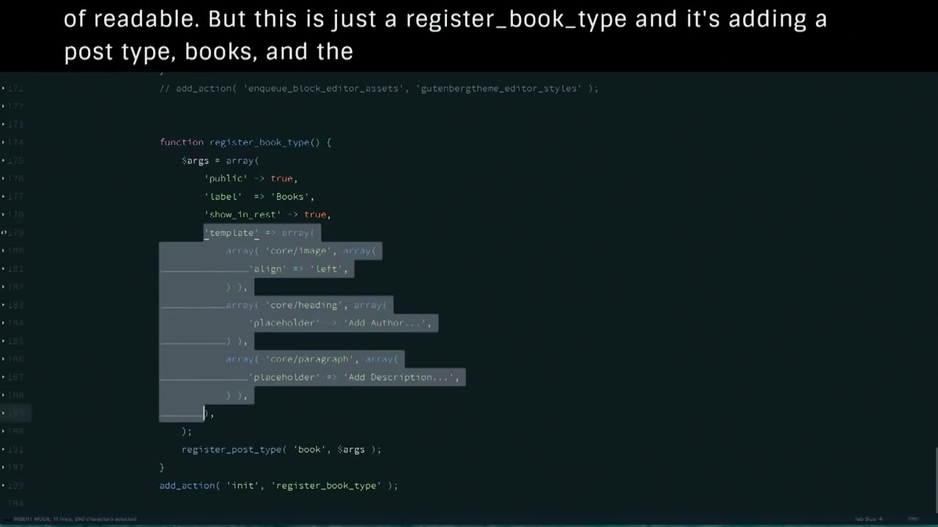
key(shift+End)
key(Right)
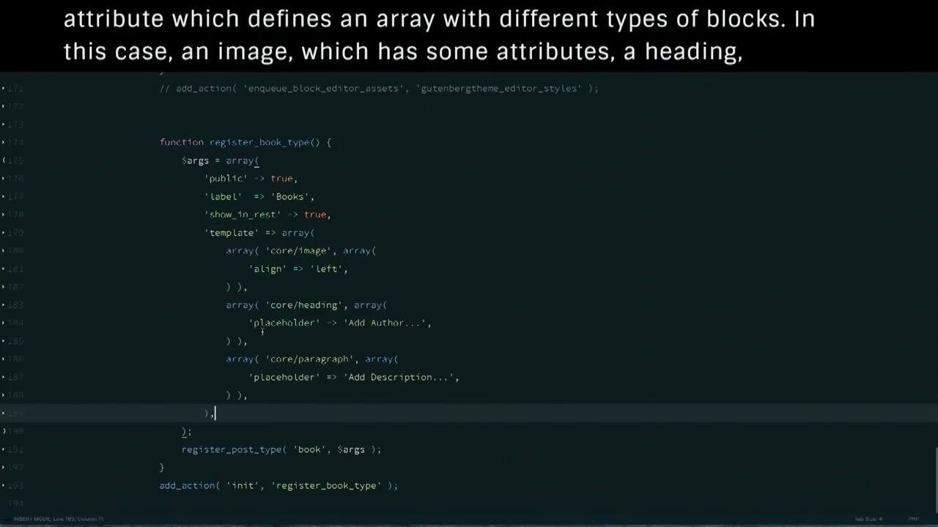
- Switch to the WordPress editor, add a new book and place the Don Quixote cover image file in its image block
key(super+Tab)
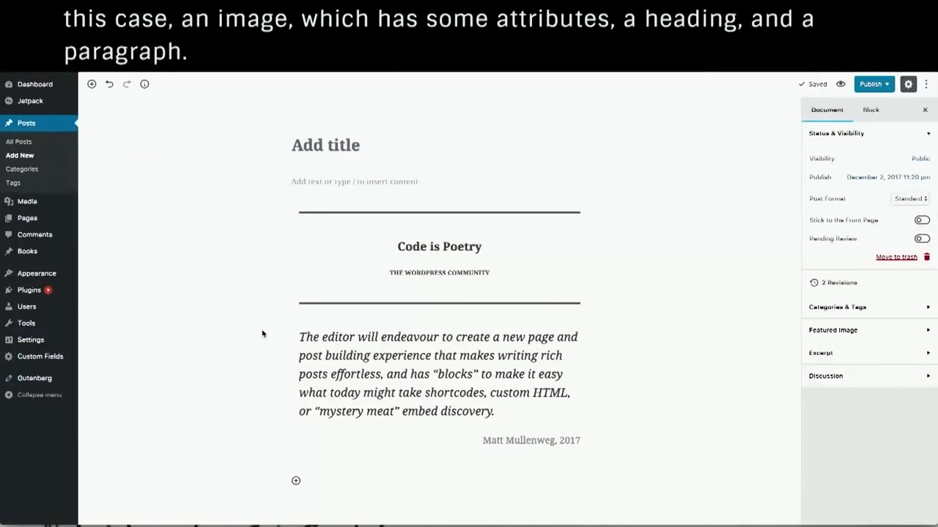
mouse_move(37, 251)
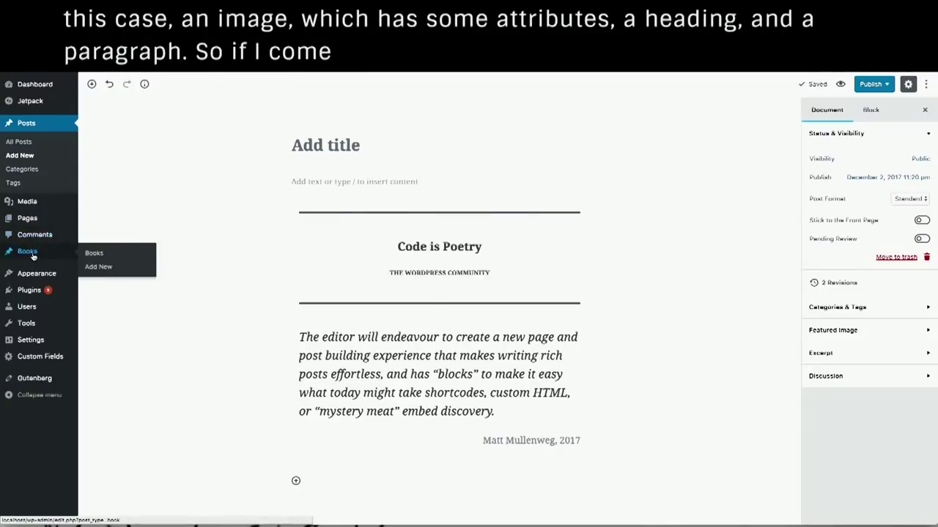
click(103, 268)
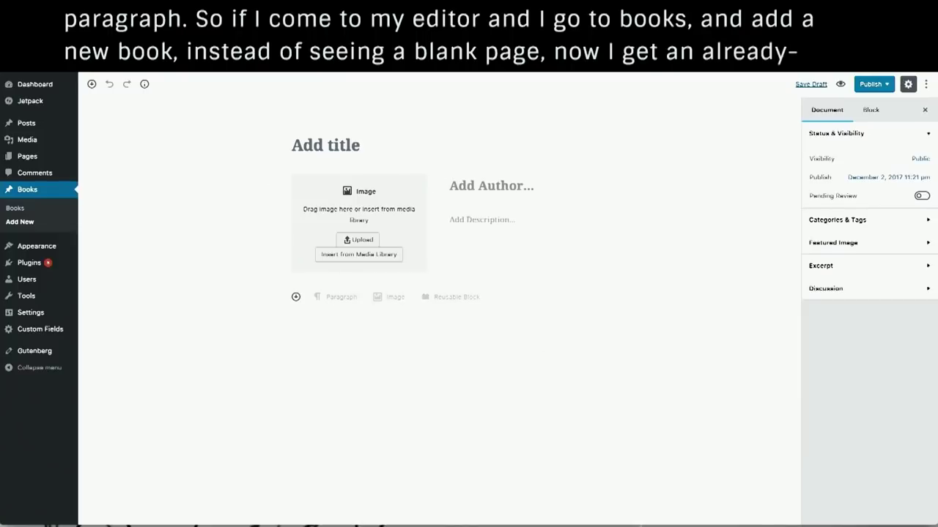
click(669, 506)
drag(670, 458, 373, 227)
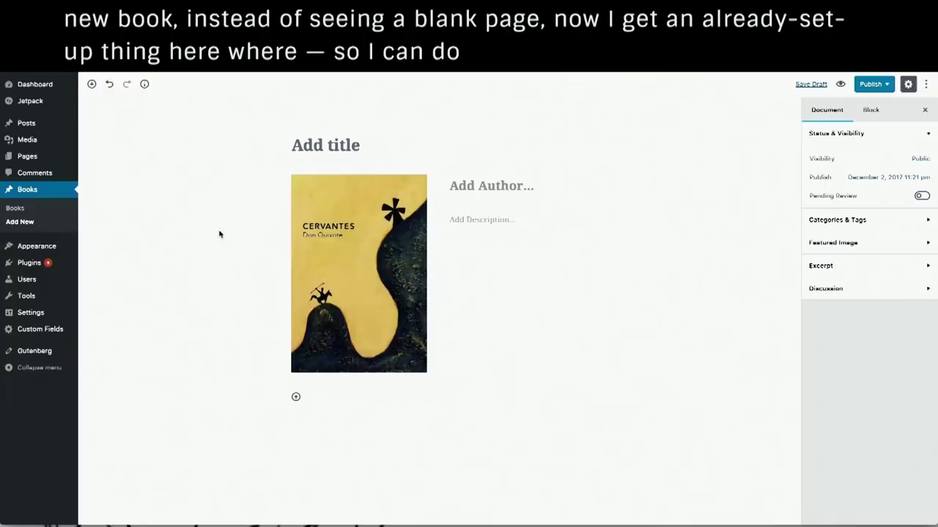
- Copy the title "El Ingenioso Hidalgo Don Quijote de la Mancha" from Google Docs into the book's title and enter "Miguel de Cervantes" as the author
click(473, 185)
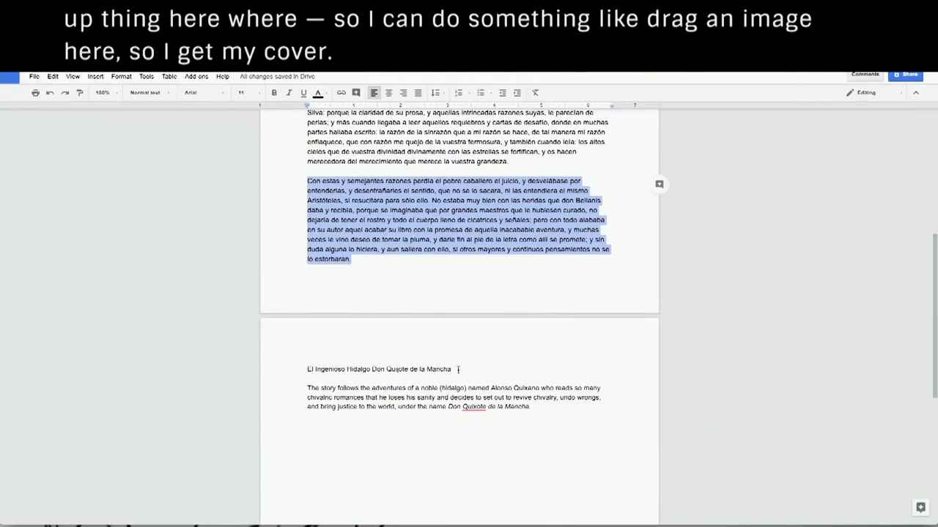
click(458, 369)
key(shift+Home)
key(ctrl+c)
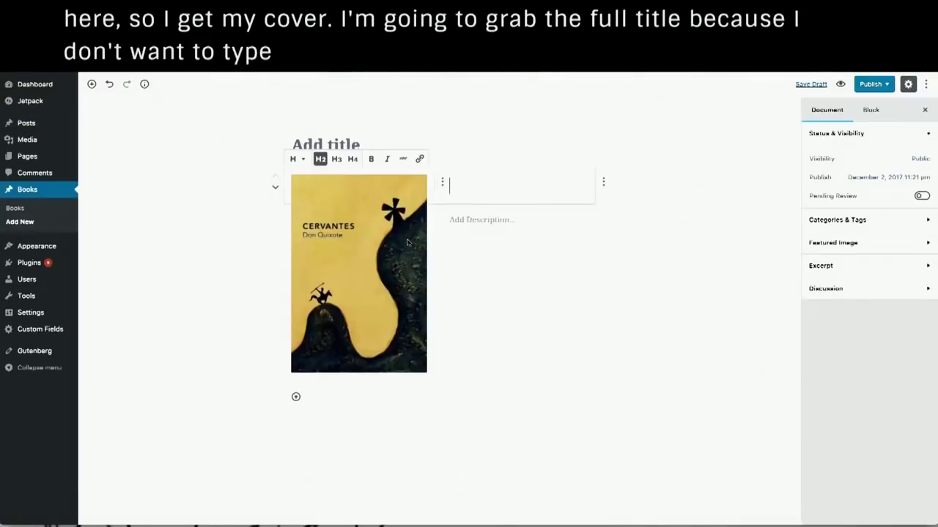
click(349, 141)
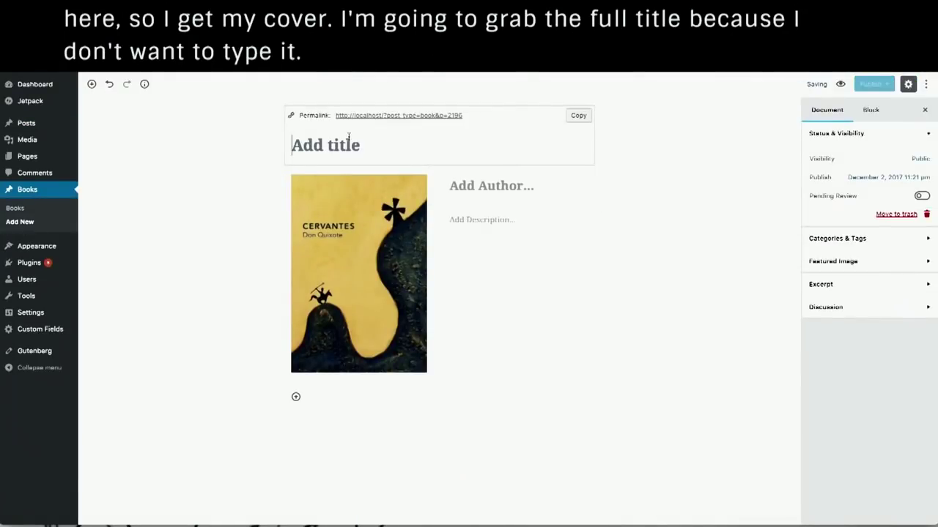
key(ctrl+v)
click(473, 210)
text(M)
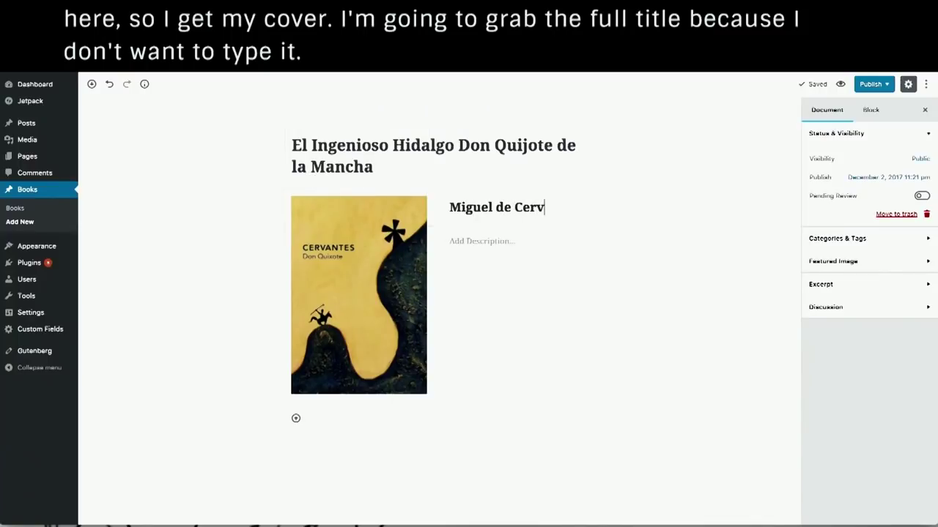
- Copy the paragraph beginning "The story follows the adventures" from the Google Docs document into the book's description block
click(450, 241)
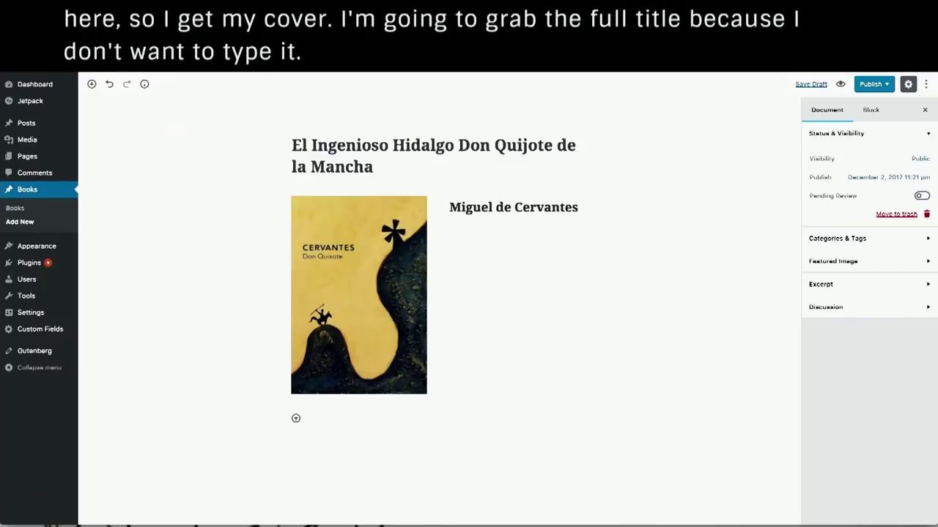
key(alt+Tab)
click(534, 406)
drag(534, 406, 307, 388)
key(ctrl+c)
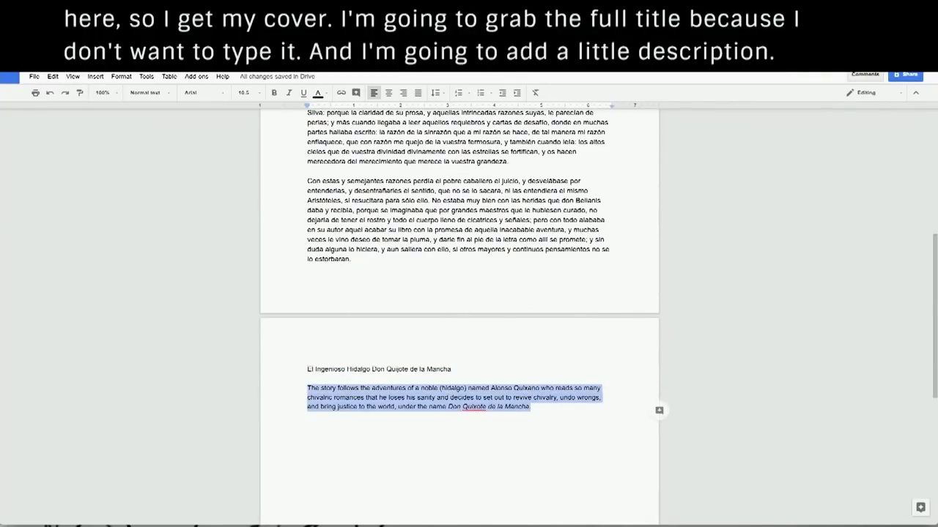
key(alt+Tab)
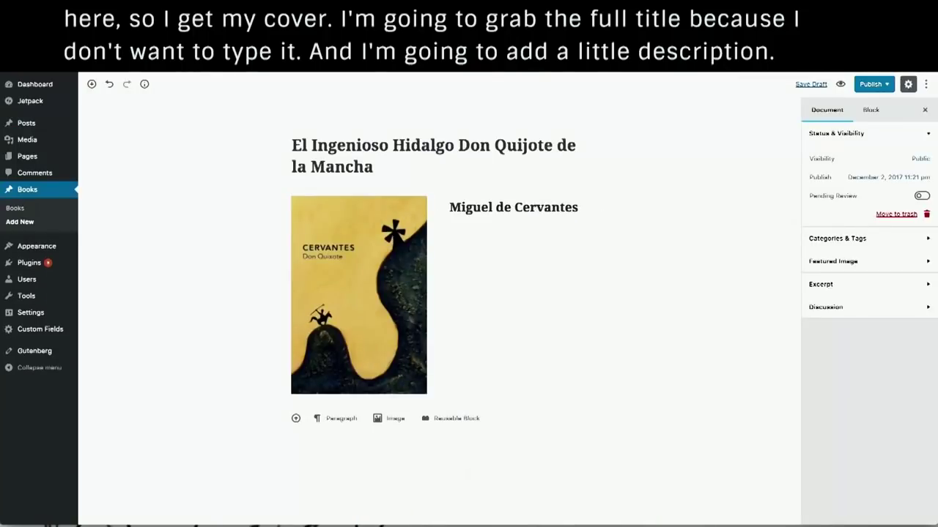
key(ctrl+v)
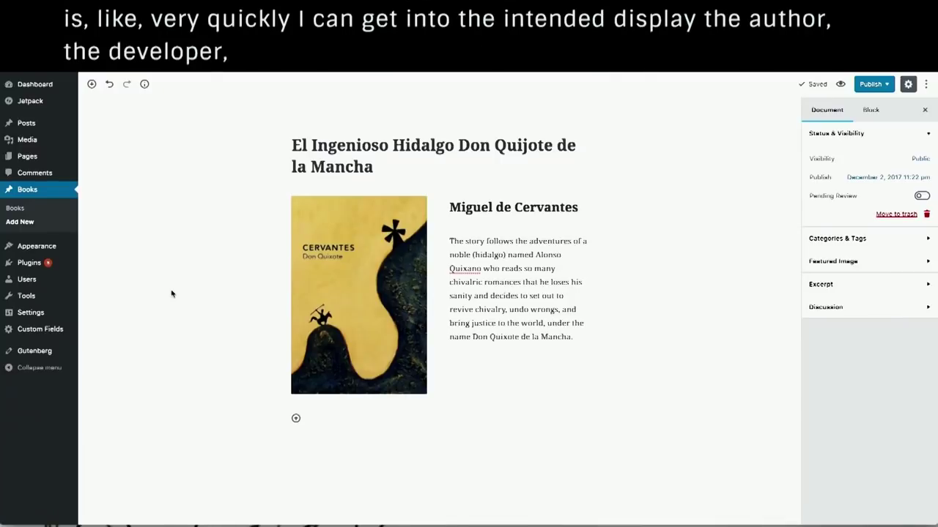
click(516, 282)
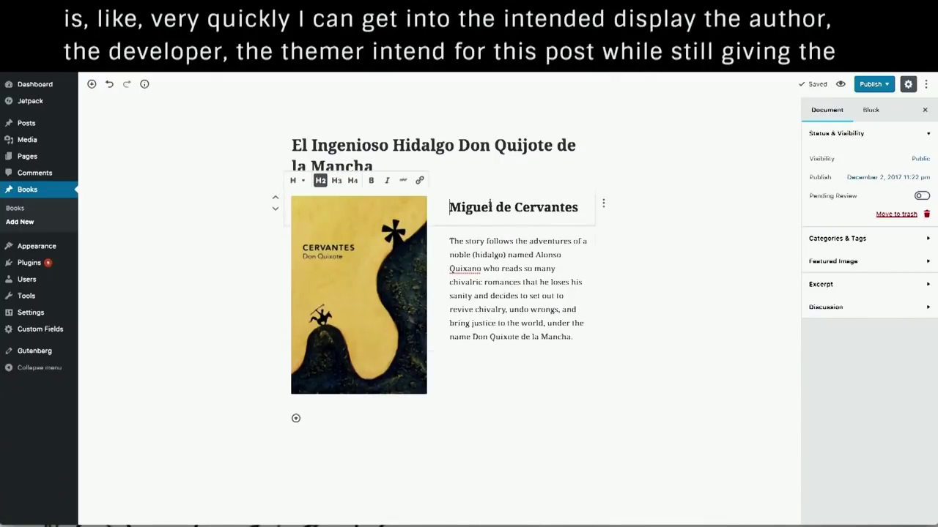
click(164, 260)
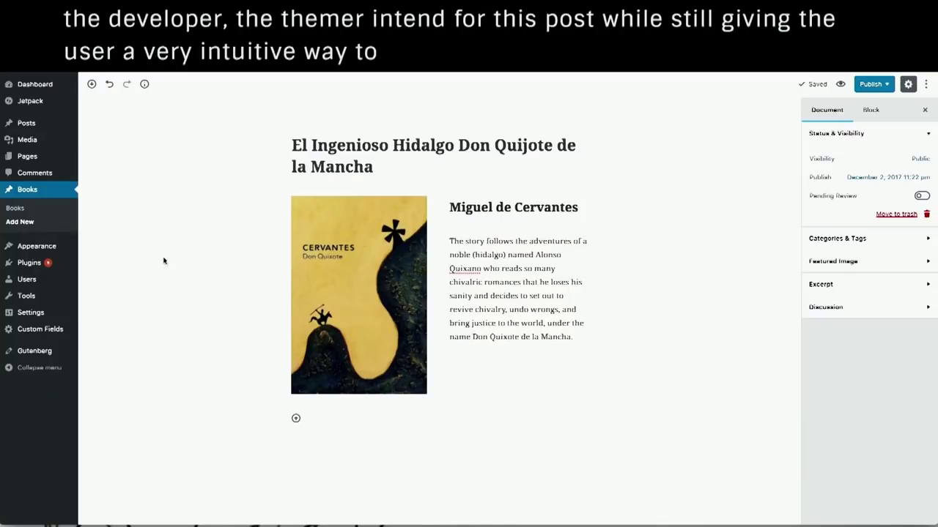